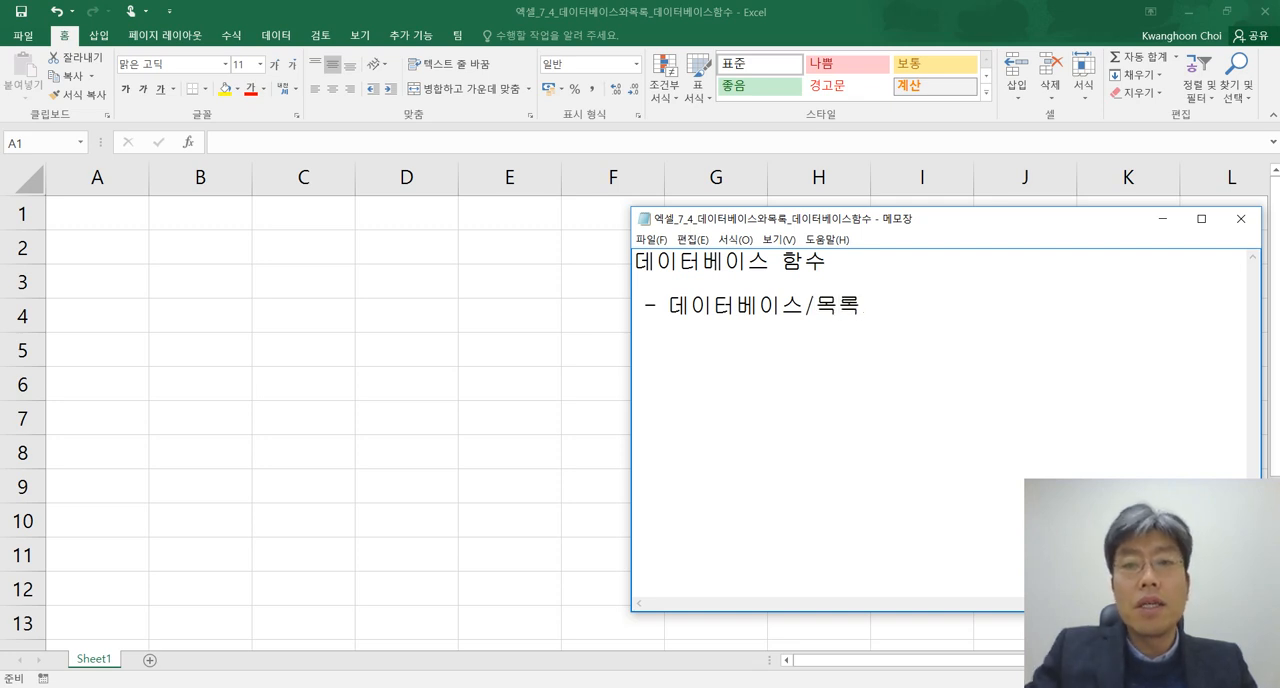
# Complete the first bullet of the note so it reads "데이터베이스/목록에 특정 함수 기능을 적용"
pyautogui.write('에 특정')
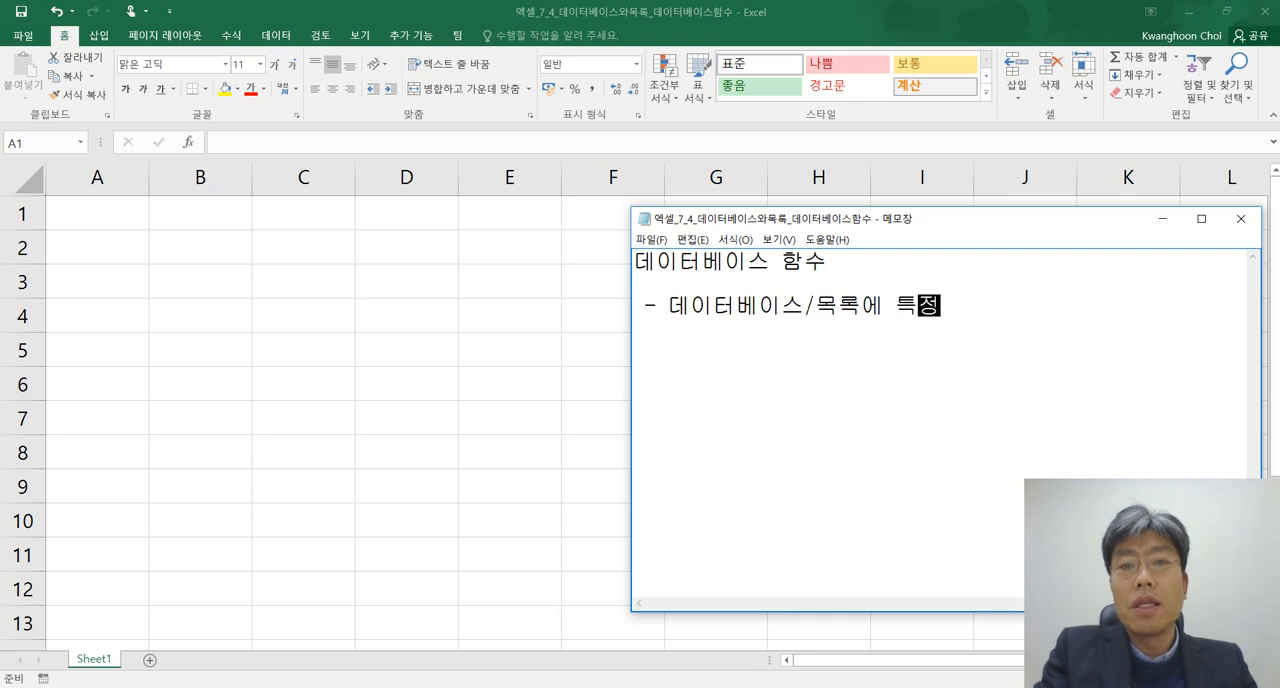
pyautogui.write(' 함수 기능으을 적용하느')
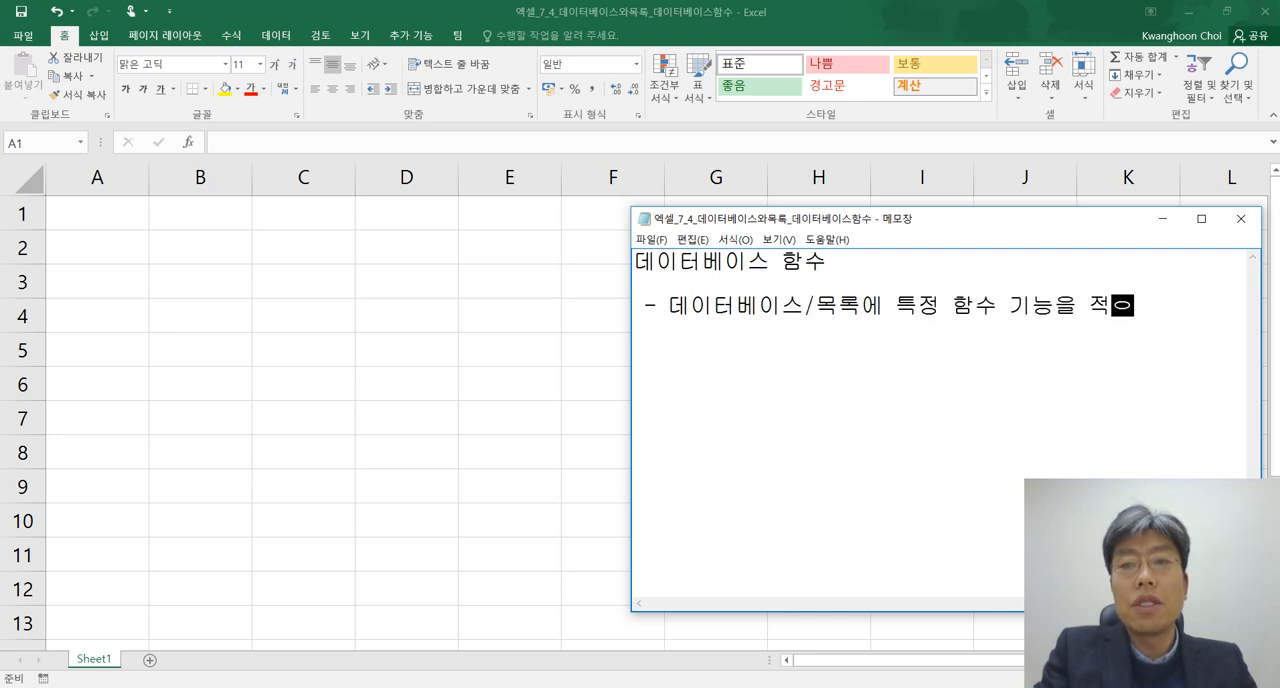
pyautogui.press('BackSpace')
pyautogui.press('BackSpace')
pyautogui.press('BackSpace')
# Add a second bullet to the note reading "예) DAVERAGE"
pyautogui.press('Return')
pyautogui.write('- 예)')
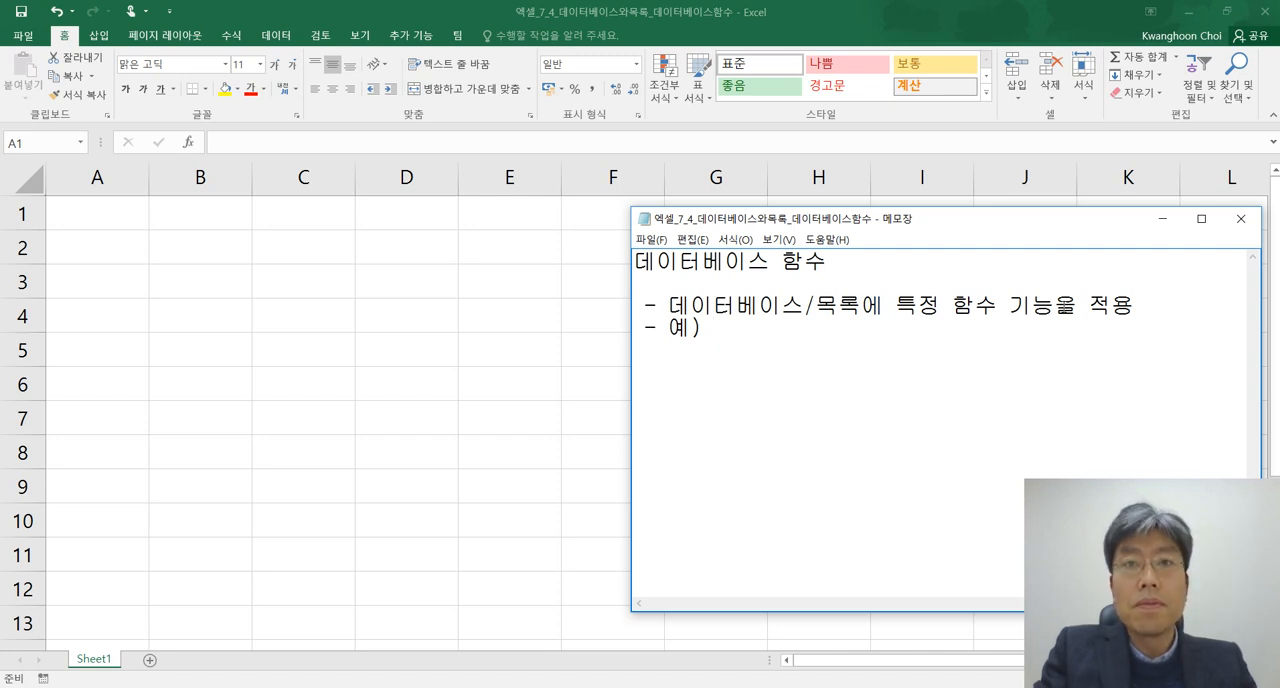
pyautogui.write('DAver')
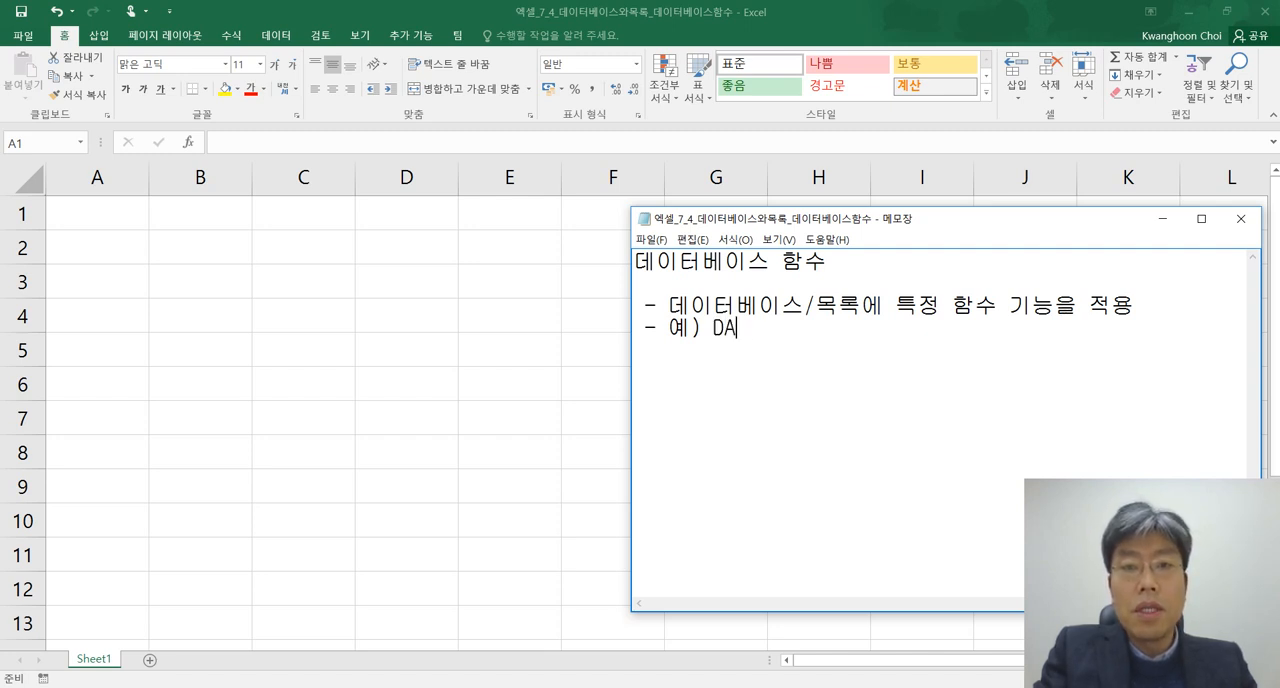
pyautogui.press('BackSpace')
pyautogui.press('BackSpace')
pyautogui.press('BackSpace')
pyautogui.write('VERAGE')
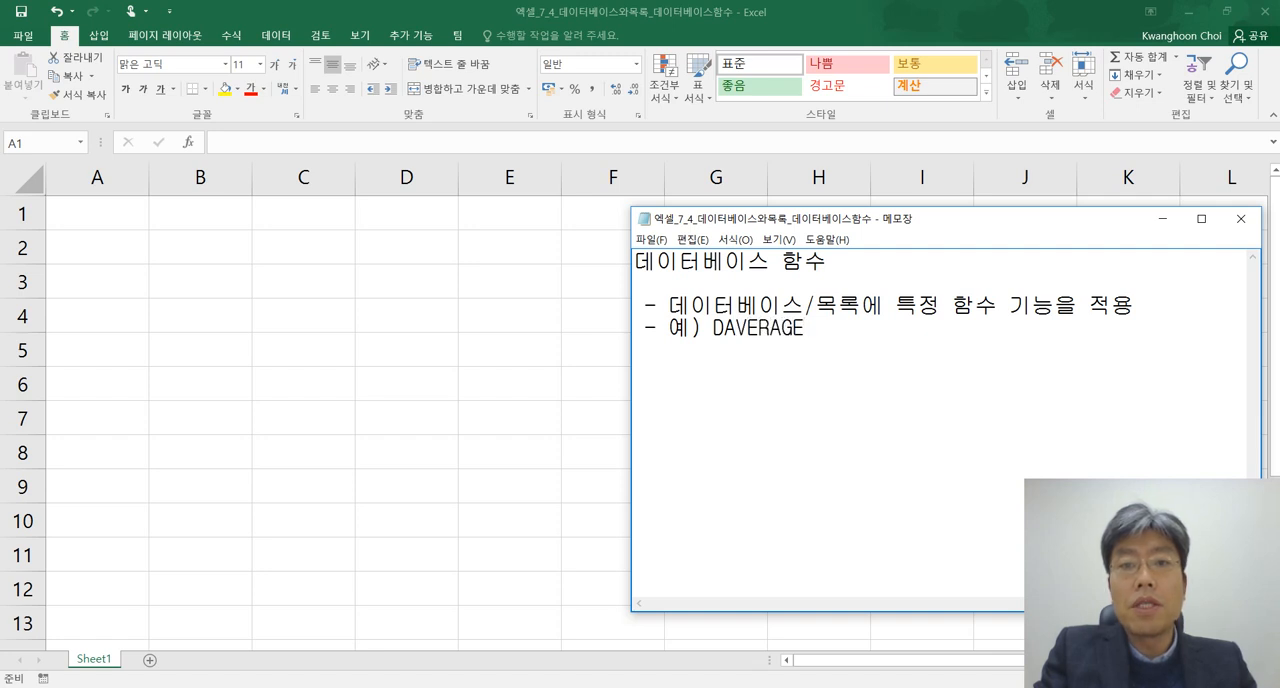
# List DSUM, DCOUNT, and "DMAX, DMIN" on separate lines aligned under DAVERAGE
pyautogui.press('Return')
pyautogui.write('D')
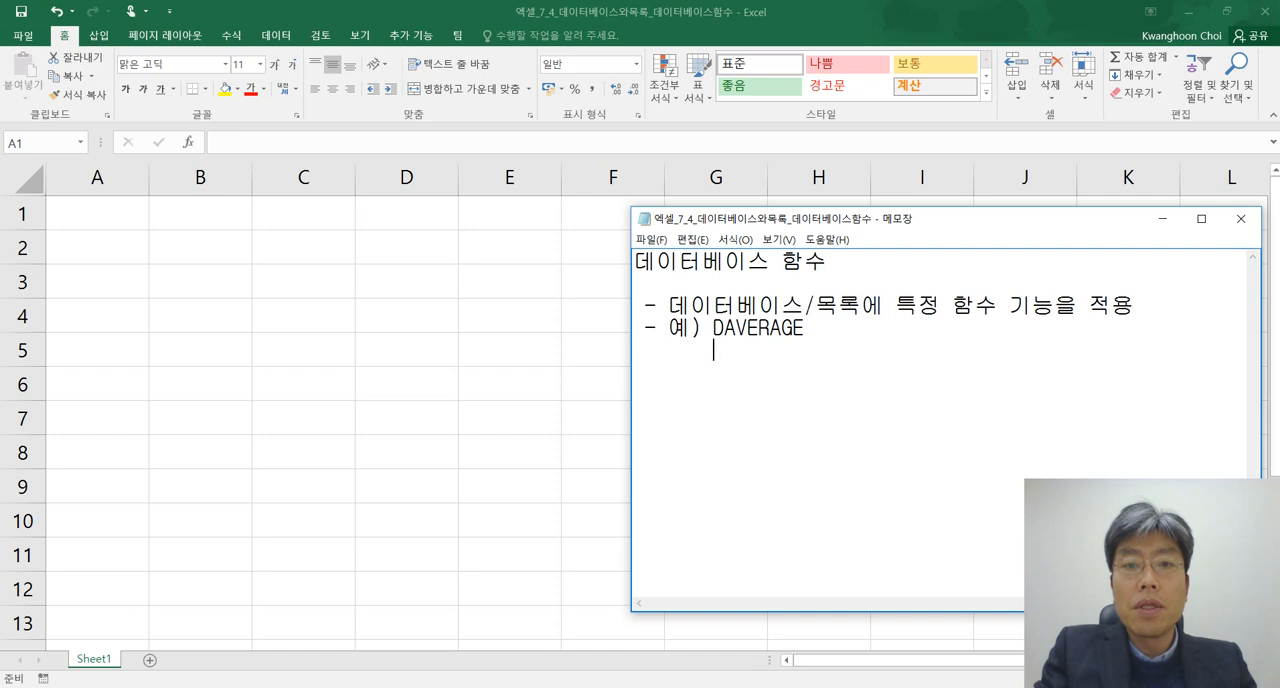
pyautogui.write('SUM ')
pyautogui.write('       DCOUNT ')
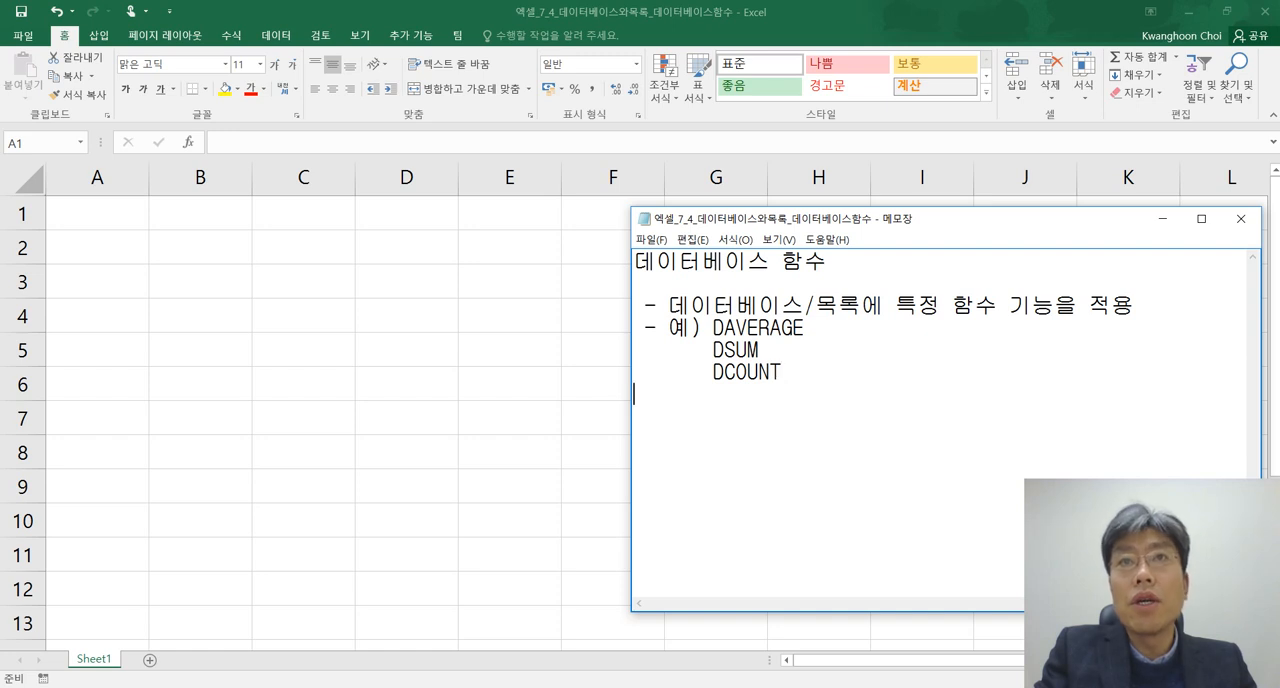
pyautogui.write('       D')
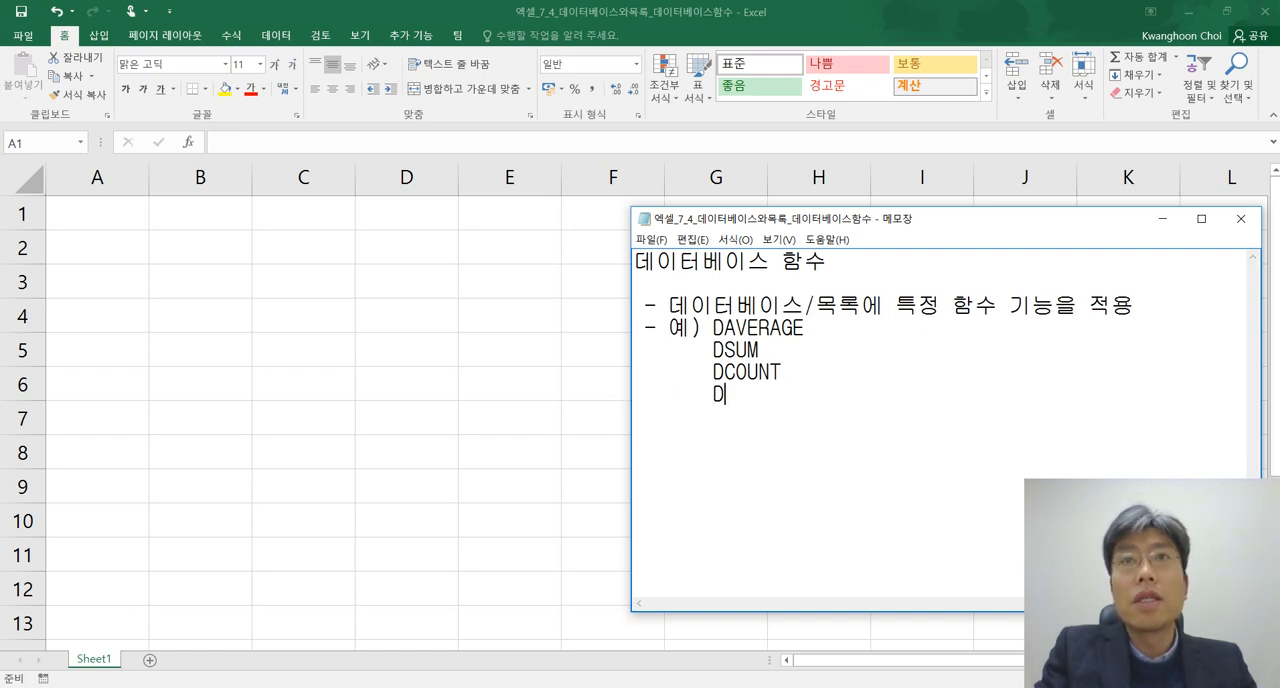
pyautogui.write('MAX, DMIN')
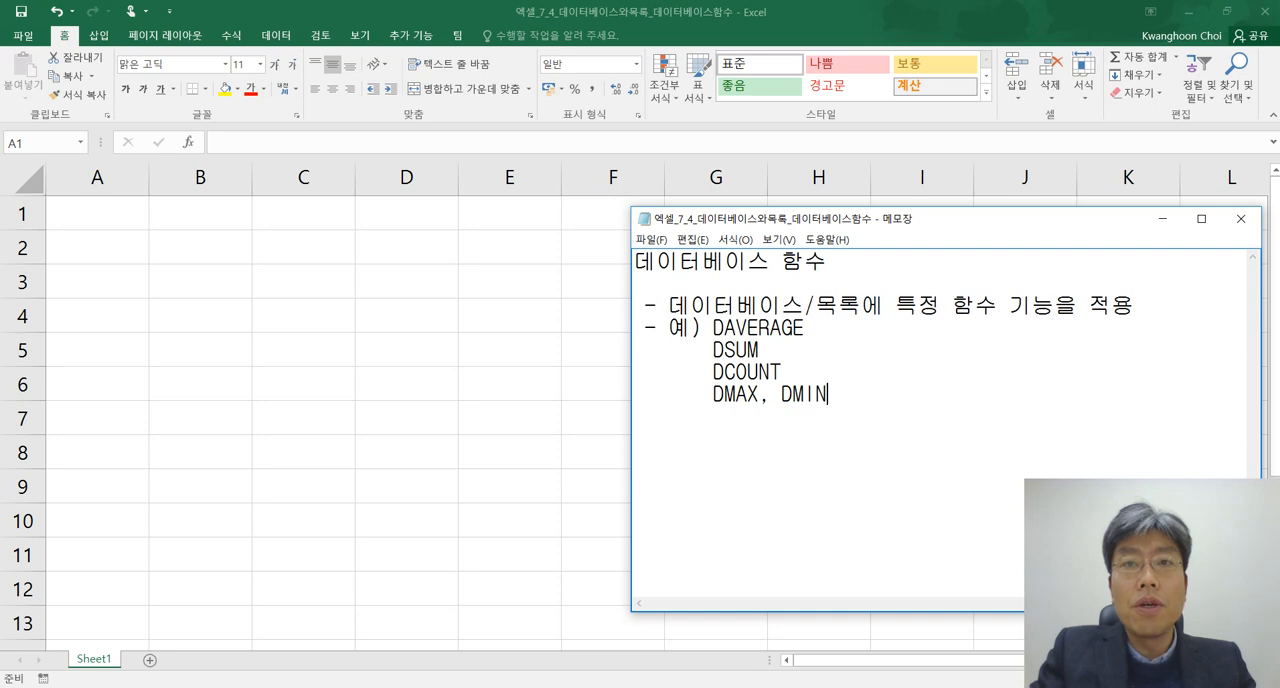
# Append ", DCOUNTA" to the DCOUNT line of the example list
pyautogui.press('Up')
pyautogui.write(', ')
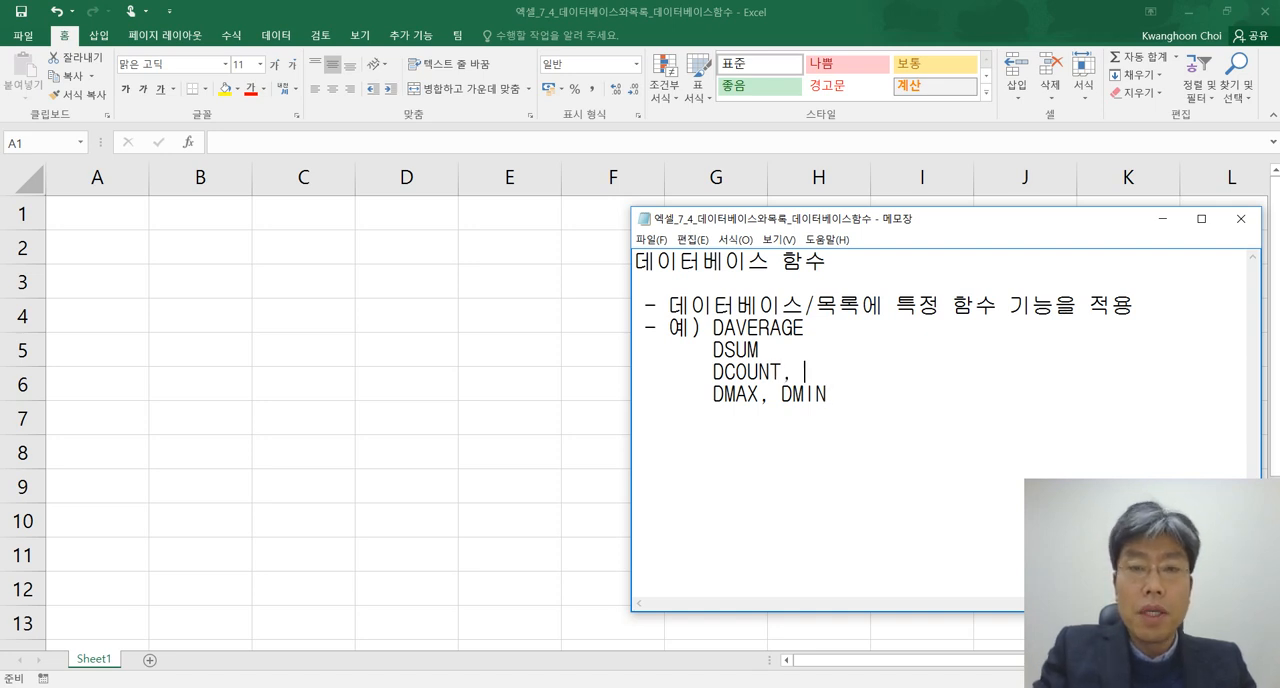
pyautogui.write('DCOUNTA')
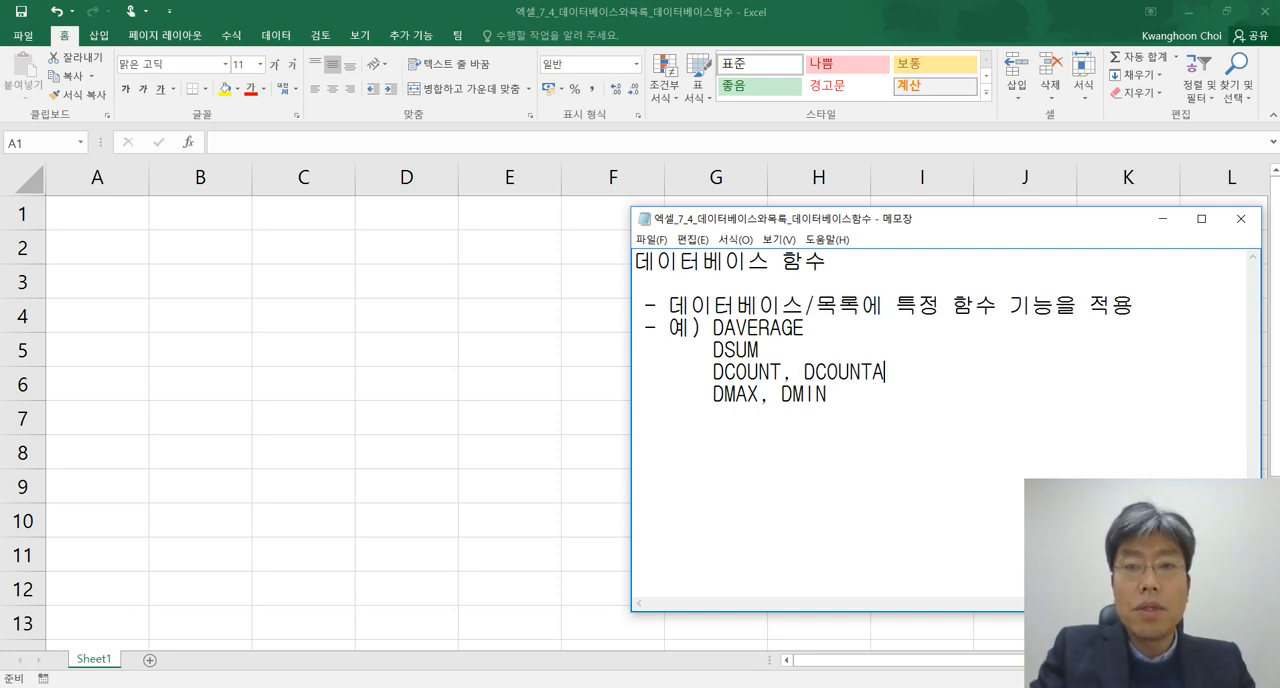
# Add a bullet below the examples with the general function syntax "D....(데이터베이스,열,조건)"
pyautogui.press('Return')
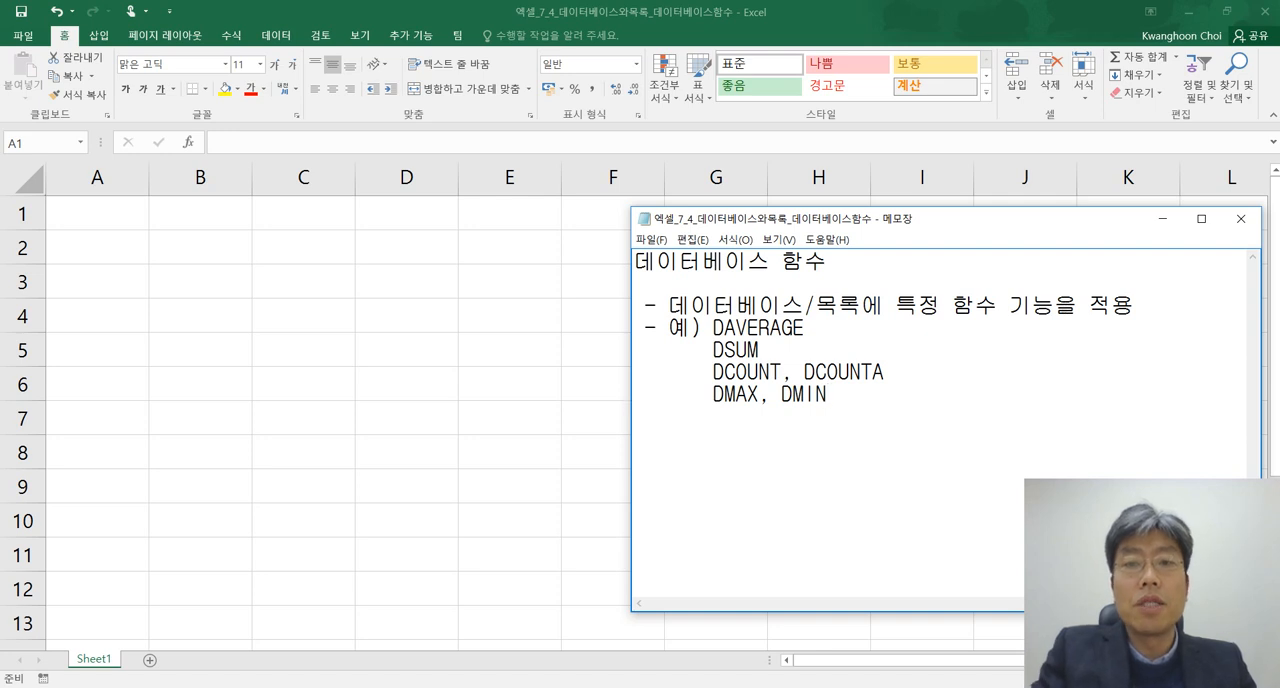
pyautogui.write('-')
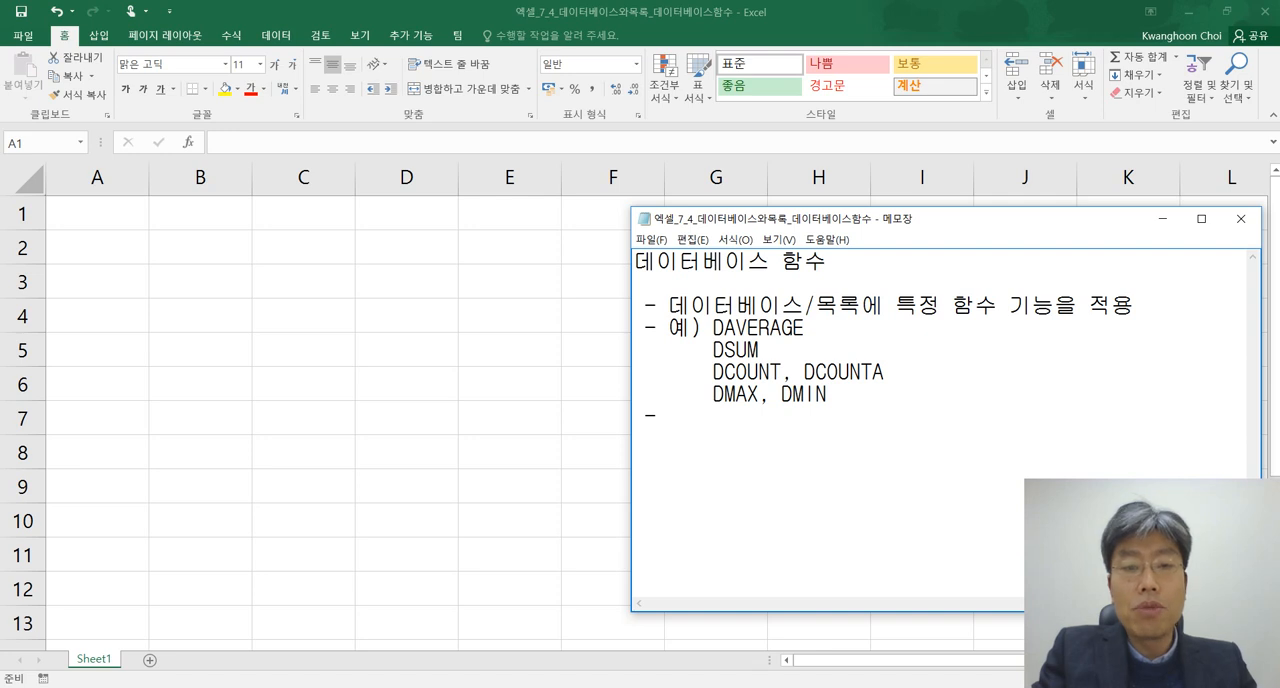
pyautogui.write('D')
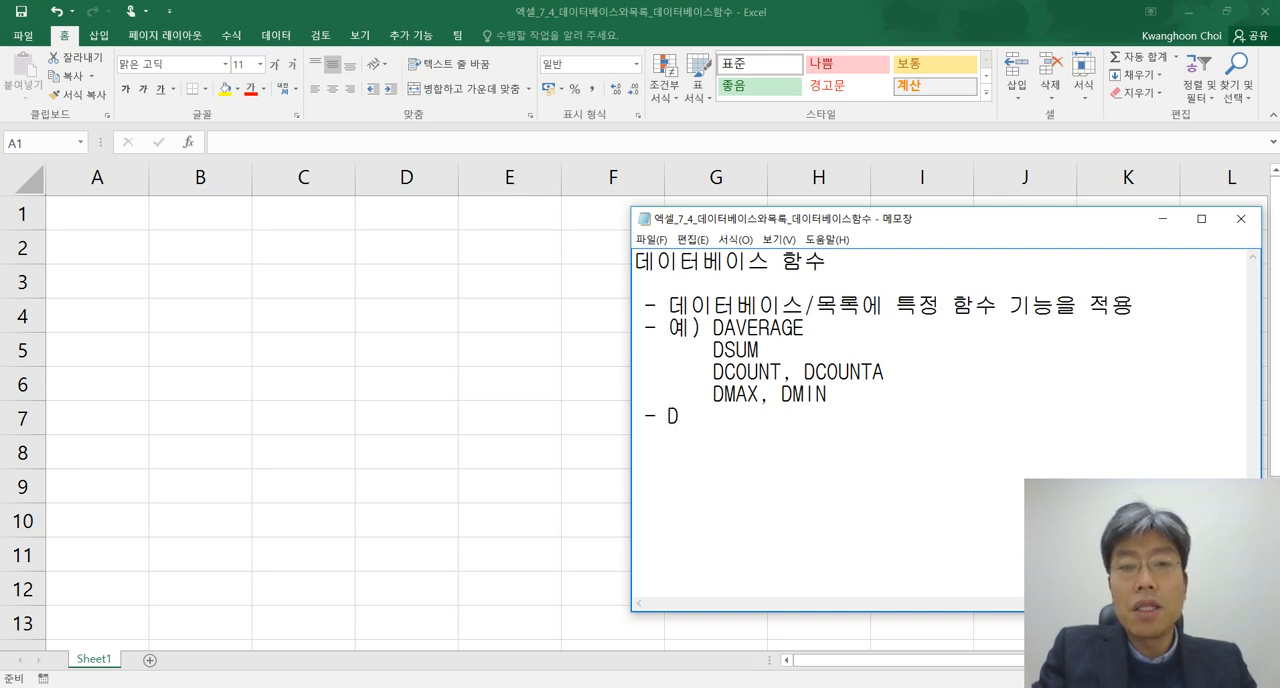
pyautogui.write('OOOOO')
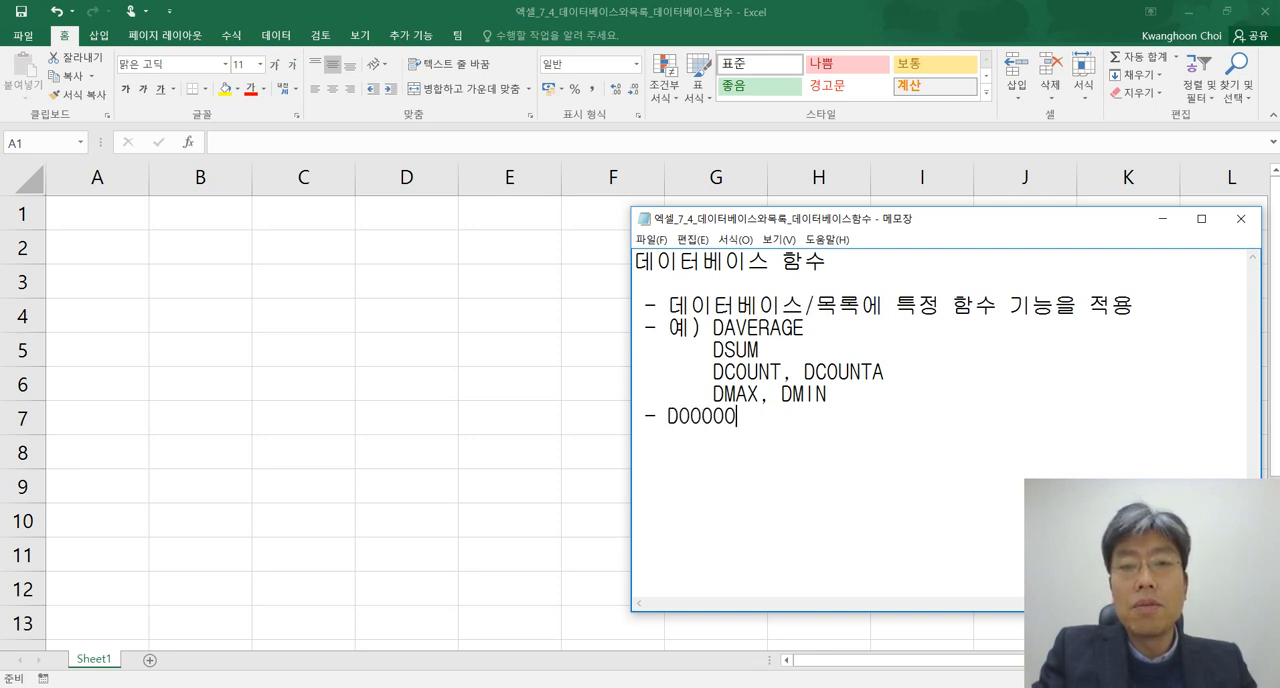
pyautogui.press('BackSpace')
pyautogui.press('BackSpace')
pyautogui.press('BackSpace')
pyautogui.press('BackSpace')
pyautogui.press('BackSpace')
pyautogui.write('..')
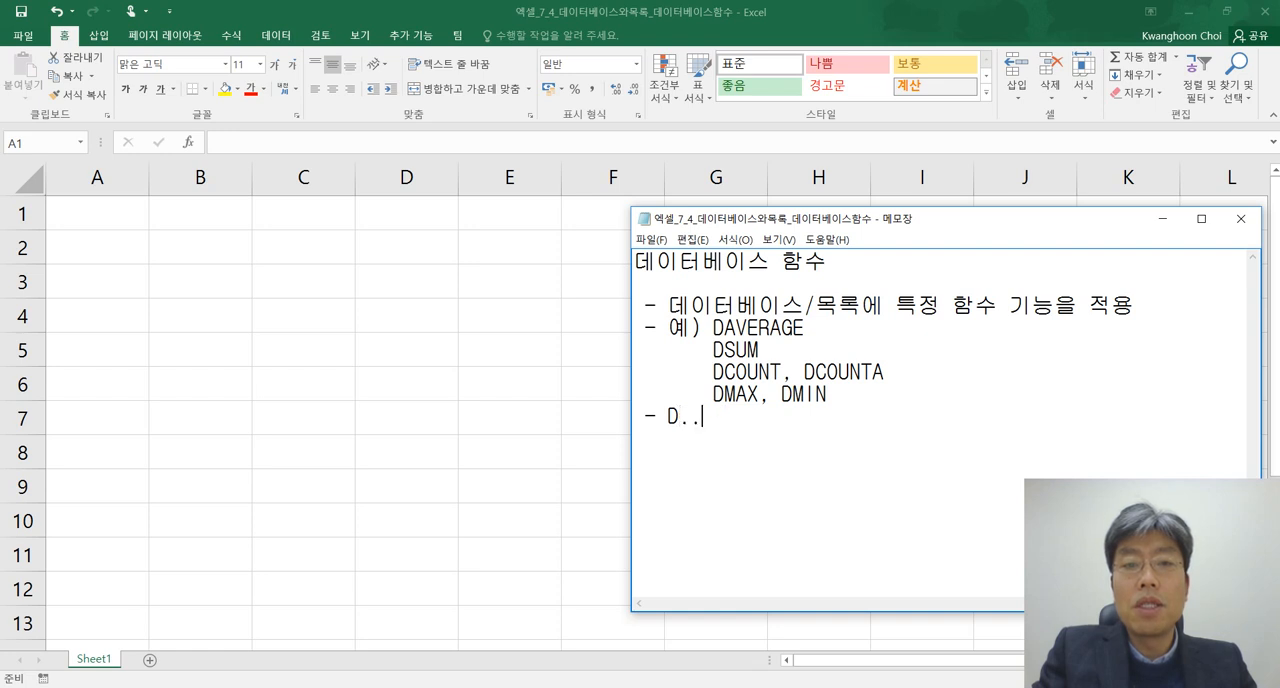
pyautogui.write('..(')
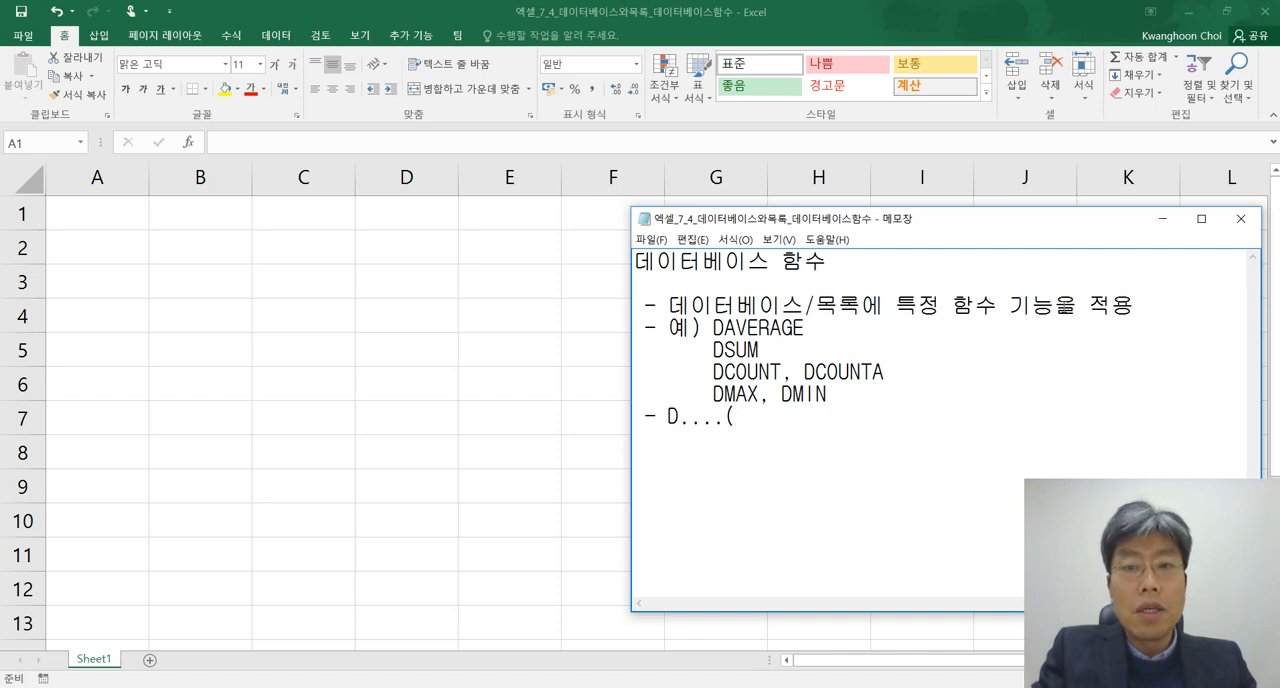
pyautogui.write('데이터베이')
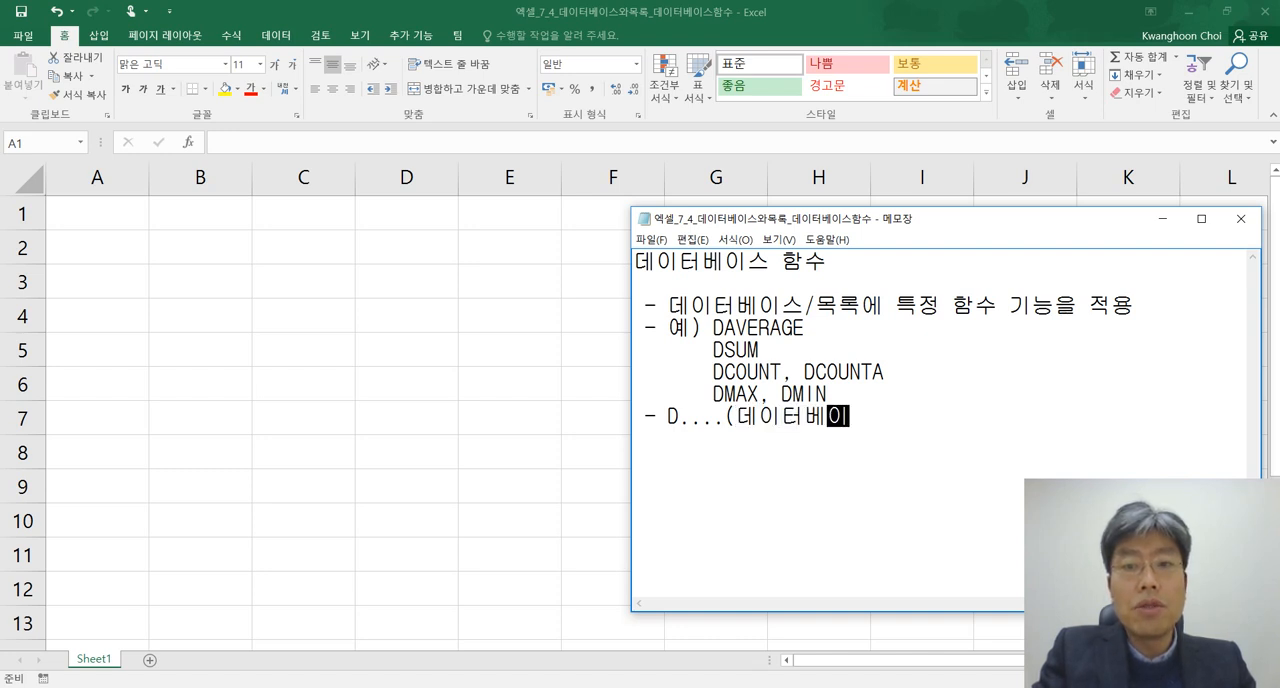
pyautogui.write('스,열,')
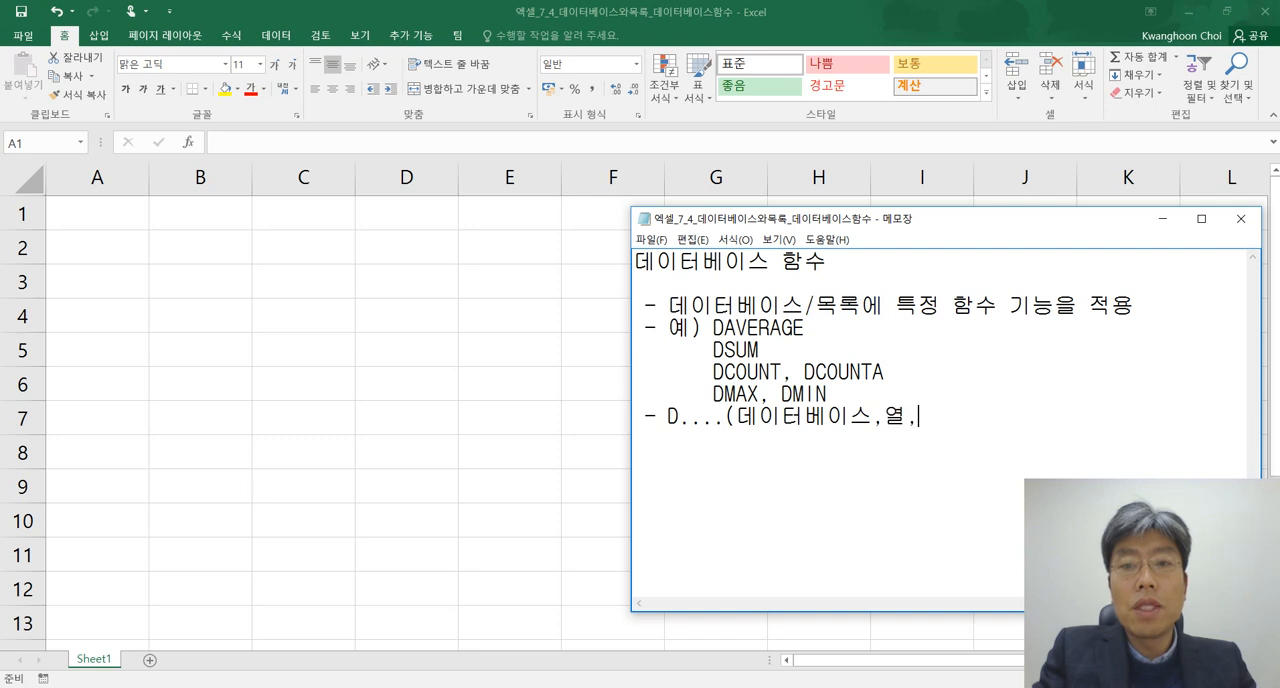
pyautogui.write('조건)')
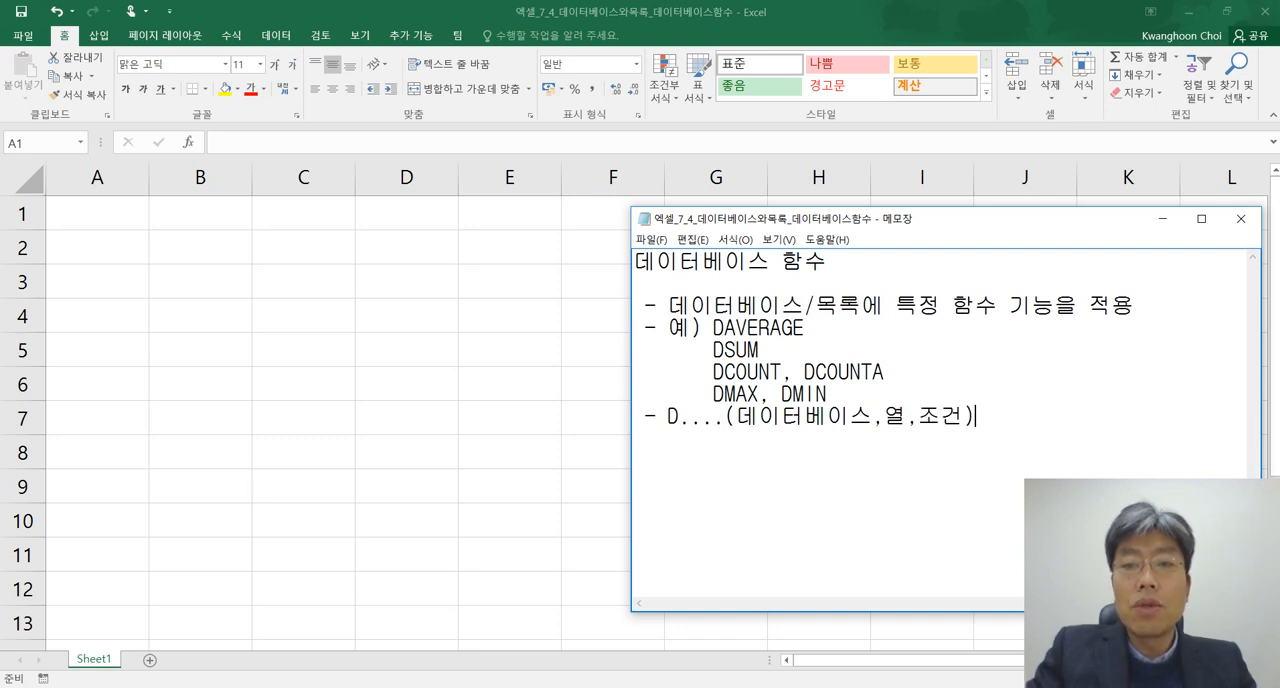
# Insert a blank line above the syntax bullet and add two new lines after it
pyautogui.press('Up')
pyautogui.press('Return')
pyautogui.press('Down')
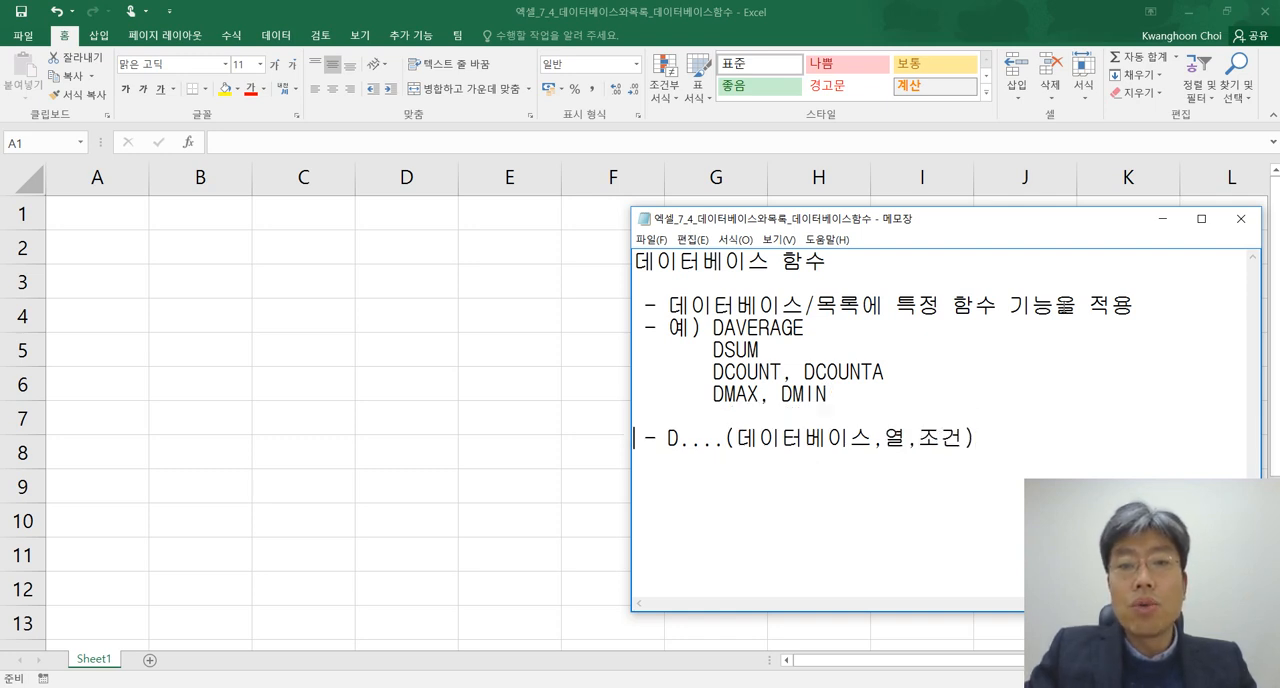
pyautogui.click(1003, 435)
pyautogui.press('Return')
pyautogui.press('Return')
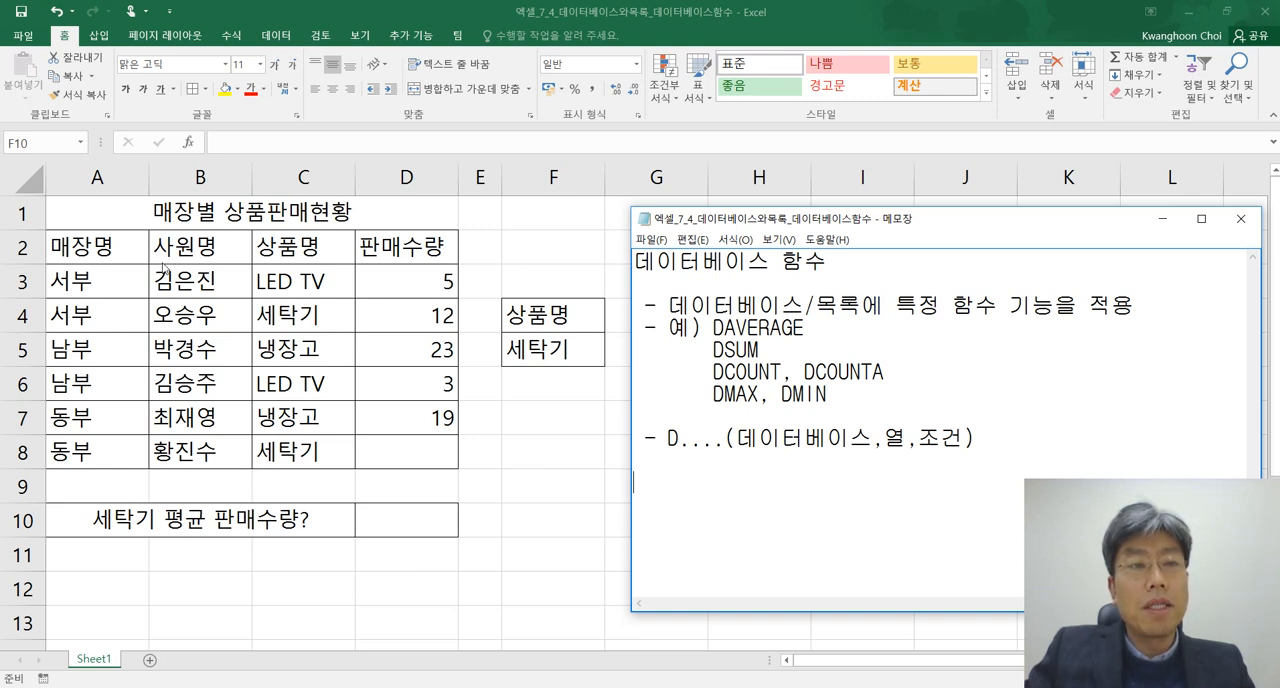
# Highlight the sales table range A2:D8 in the Excel sheet, then return to the Notepad notes
pyautogui.hotkey('alt', 'Tab')
pyautogui.moveTo(100, 248); pyautogui.dragTo(411, 457)
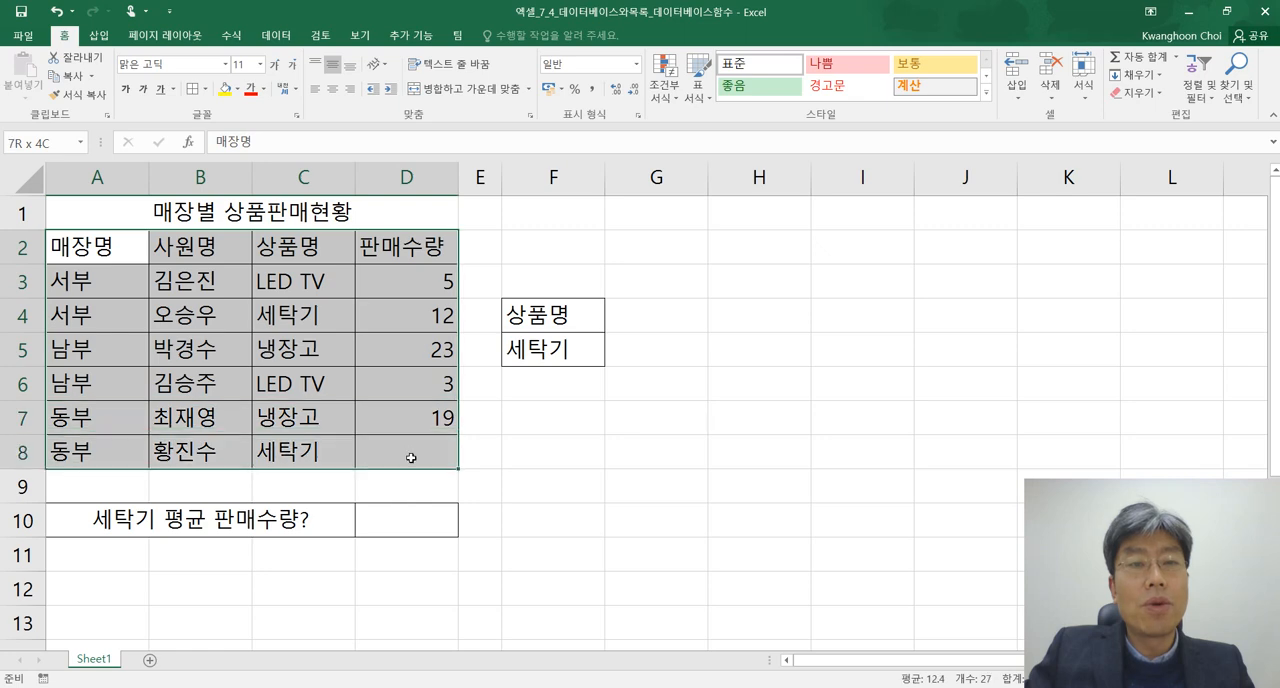
pyautogui.hotkey('alt', 'Tab')
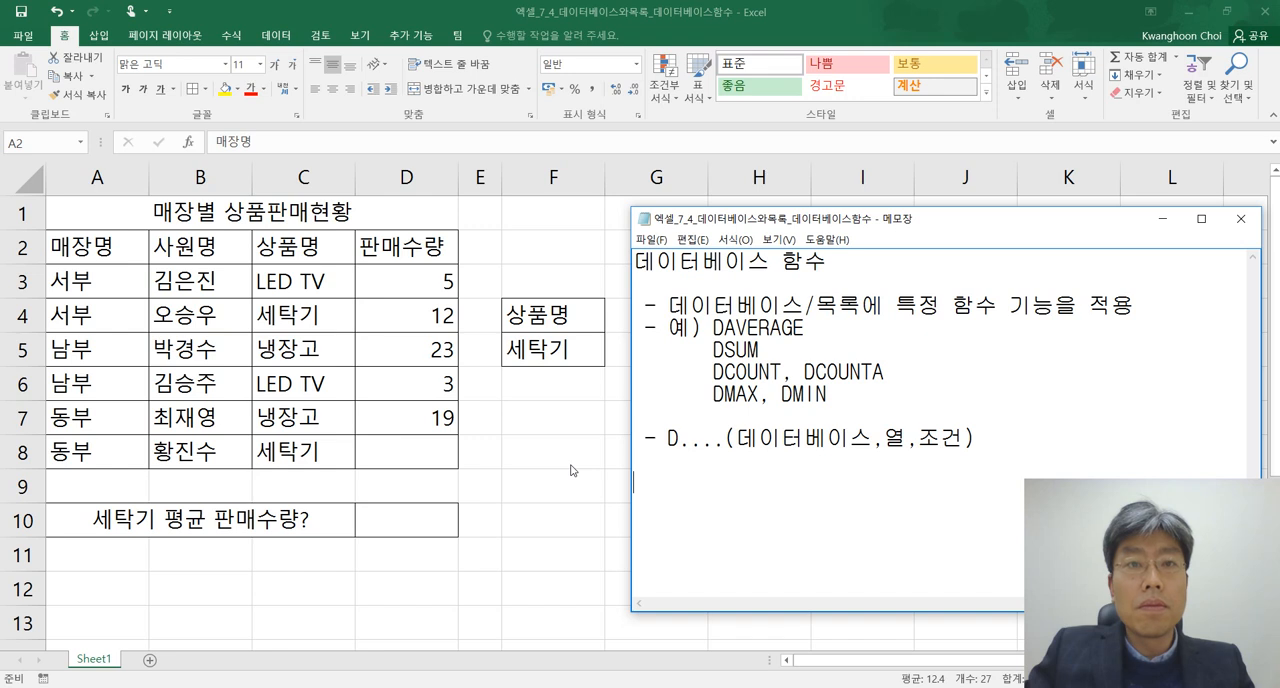
# Switch to Excel and enter 8 as the missing sales quantity in cell D8, leaving F8 empty
pyautogui.click(411, 455)
pyautogui.click(442, 452)
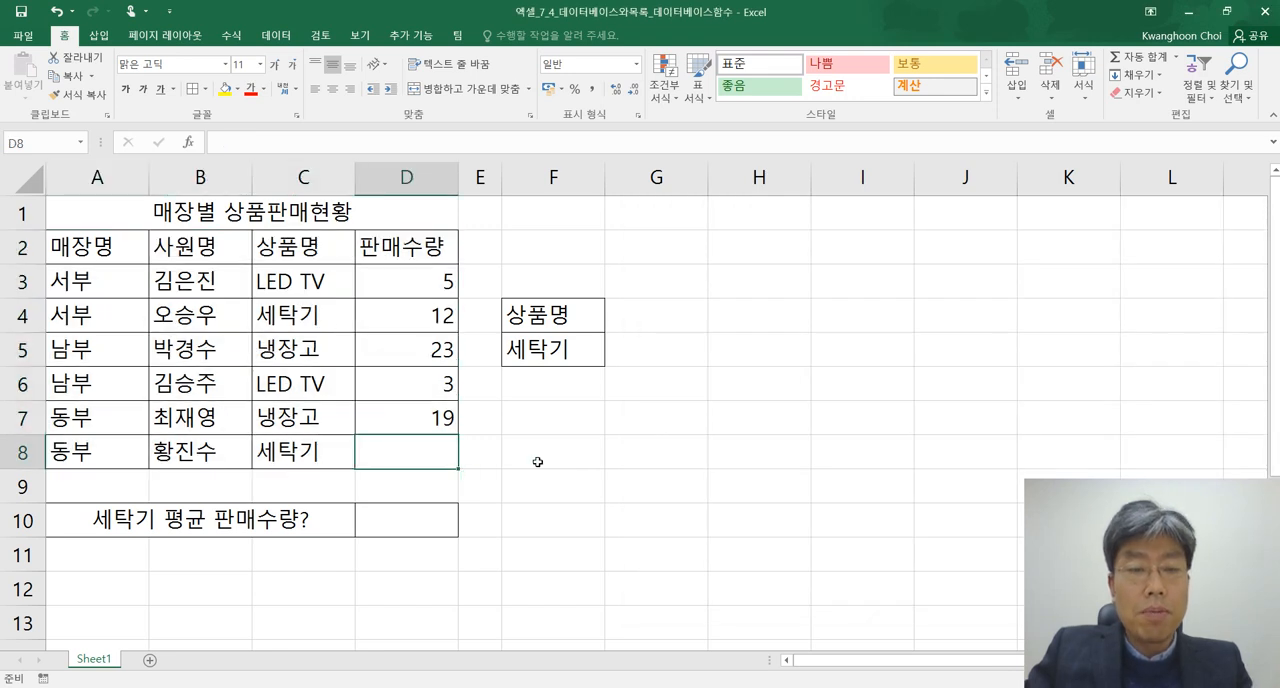
pyautogui.click(537, 457)
pyautogui.write('8')
pyautogui.click(420, 452)
pyautogui.write('8')
pyautogui.press('Right')
pyautogui.press('Right')
pyautogui.press('BackSpace')
pyautogui.press('Return')
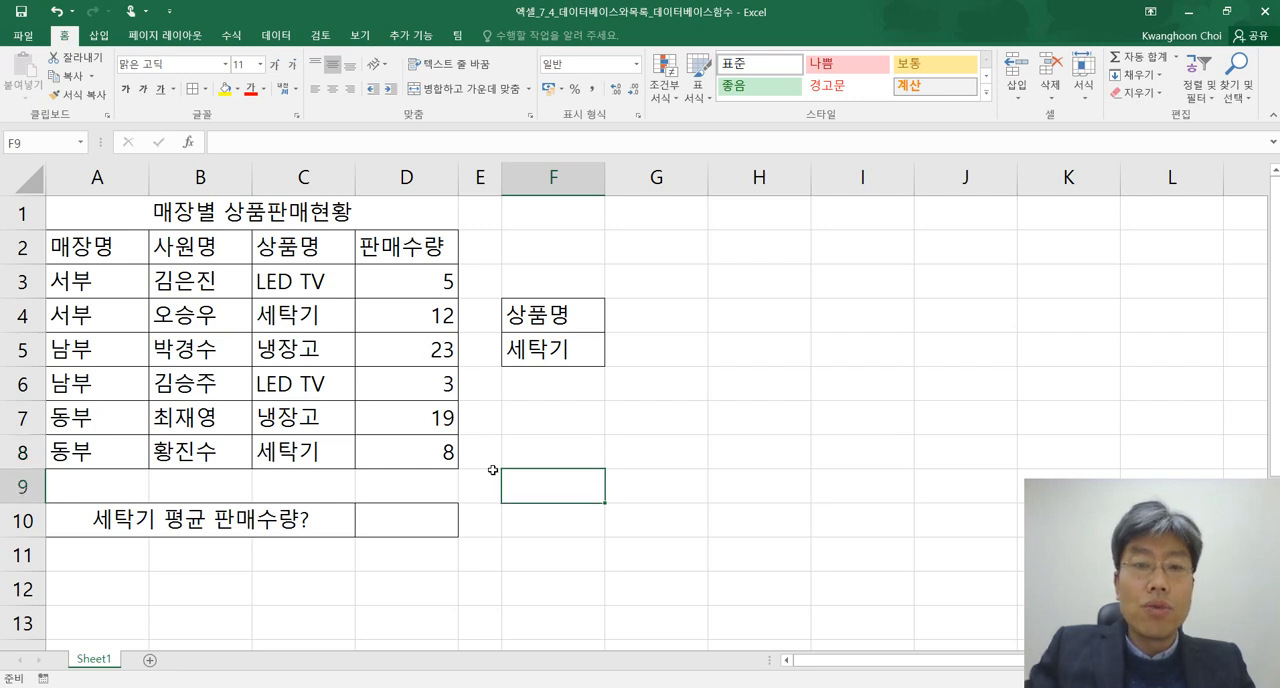
# Center the contents of range A2:F8 horizontally in Excel, then switch back to Notepad
pyautogui.hotkey('alt', 'Tab')
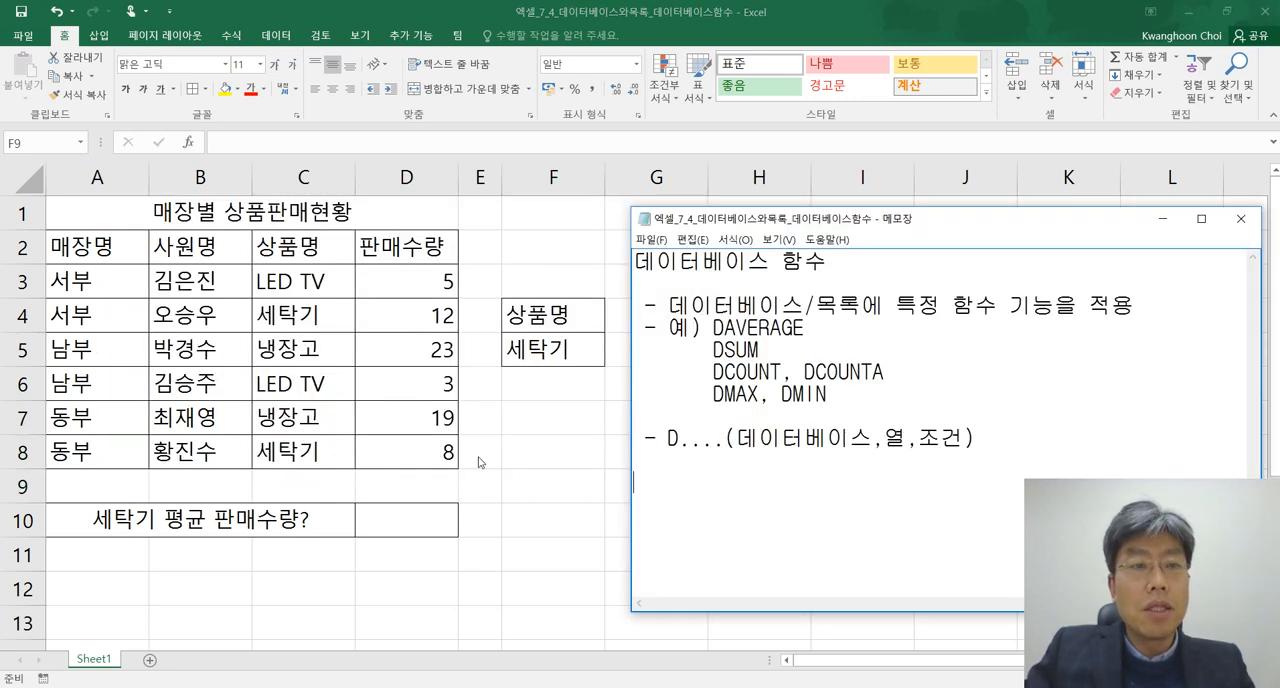
pyautogui.hotkey('alt', 'Tab')
pyautogui.moveTo(120, 258); pyautogui.dragTo(543, 449)
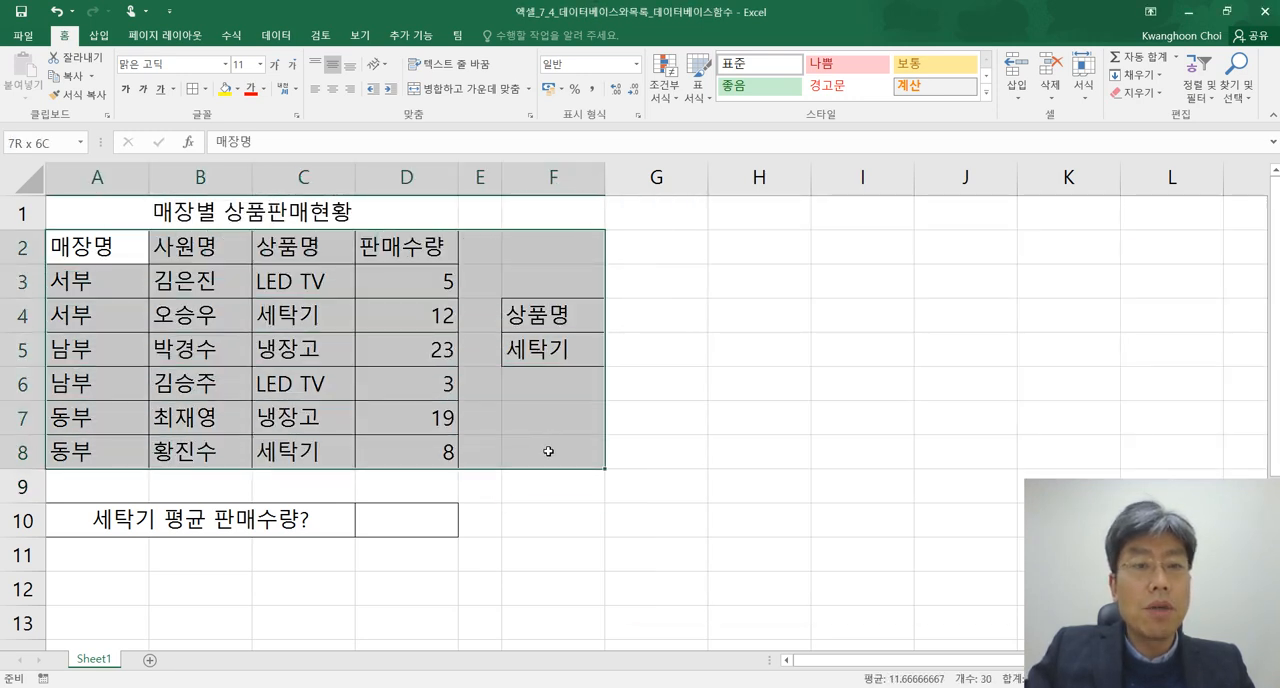
pyautogui.click(336, 95)
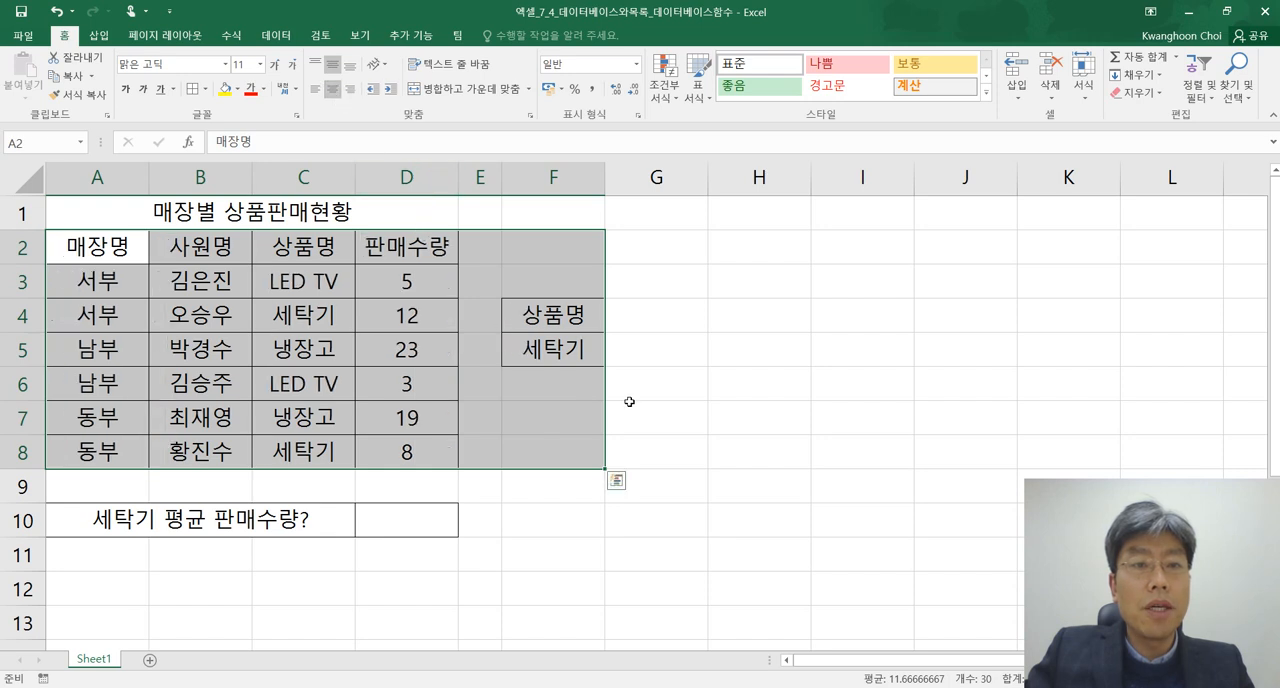
pyautogui.click(654, 406)
pyautogui.hotkey('alt', 'Tab')
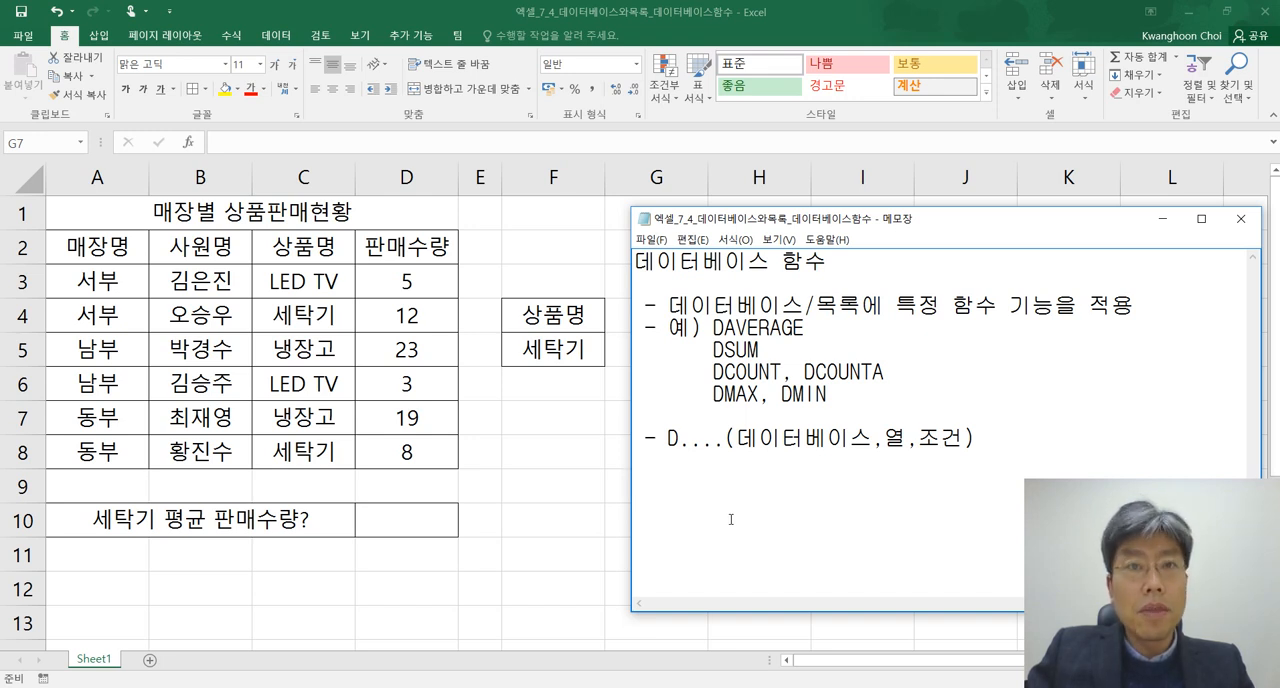
# Switch to Excel and begin a DAVERAGE formula in D10, using the sales table A2:D8 as the database argument
pyautogui.click(417, 523)
pyautogui.click(424, 521)
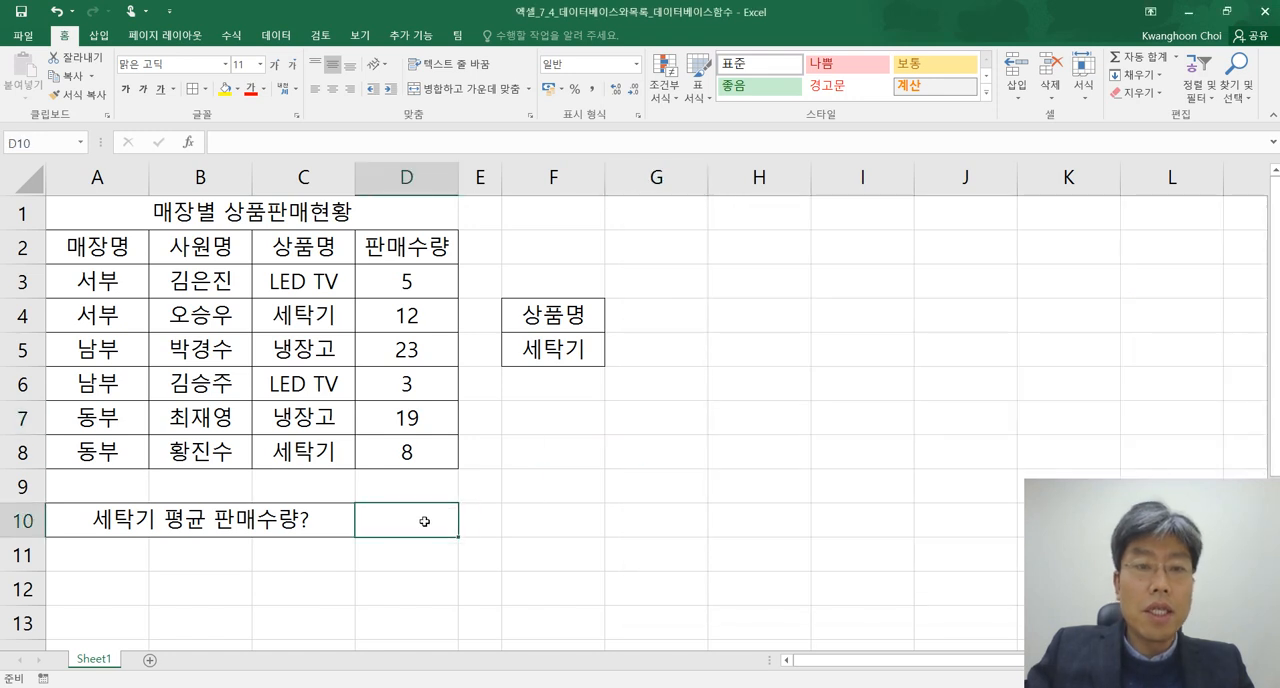
pyautogui.write('=')
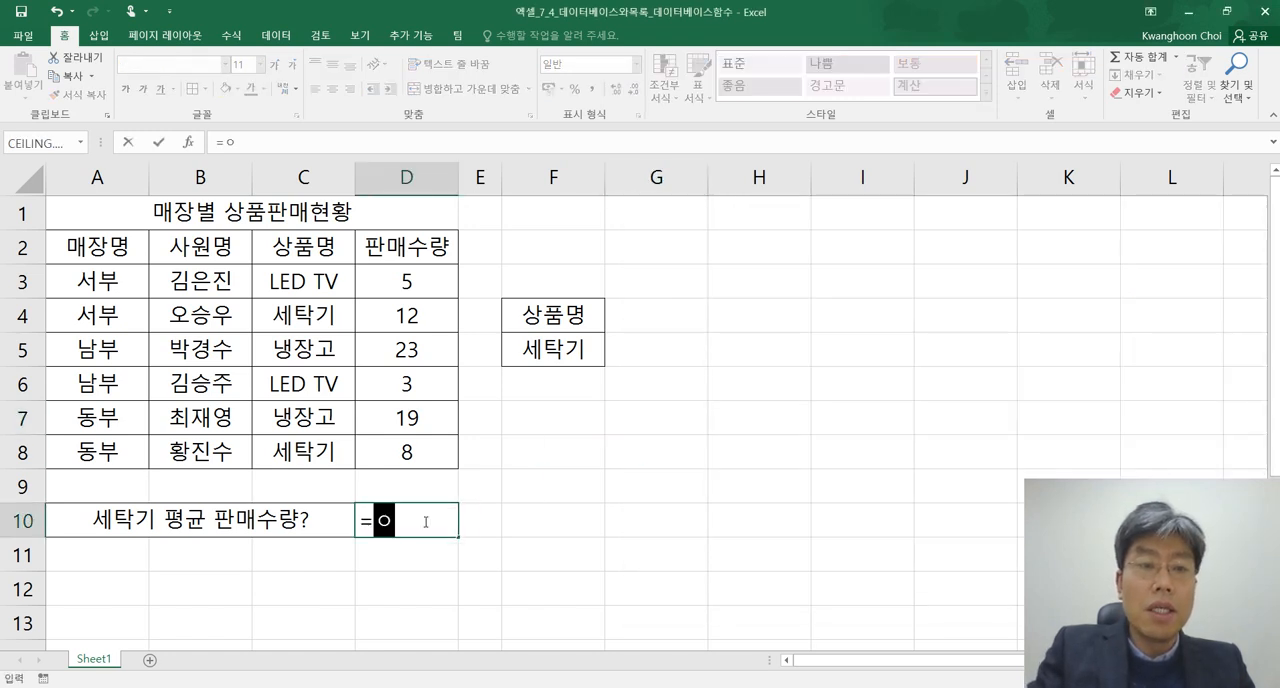
pyautogui.write('DAVER')
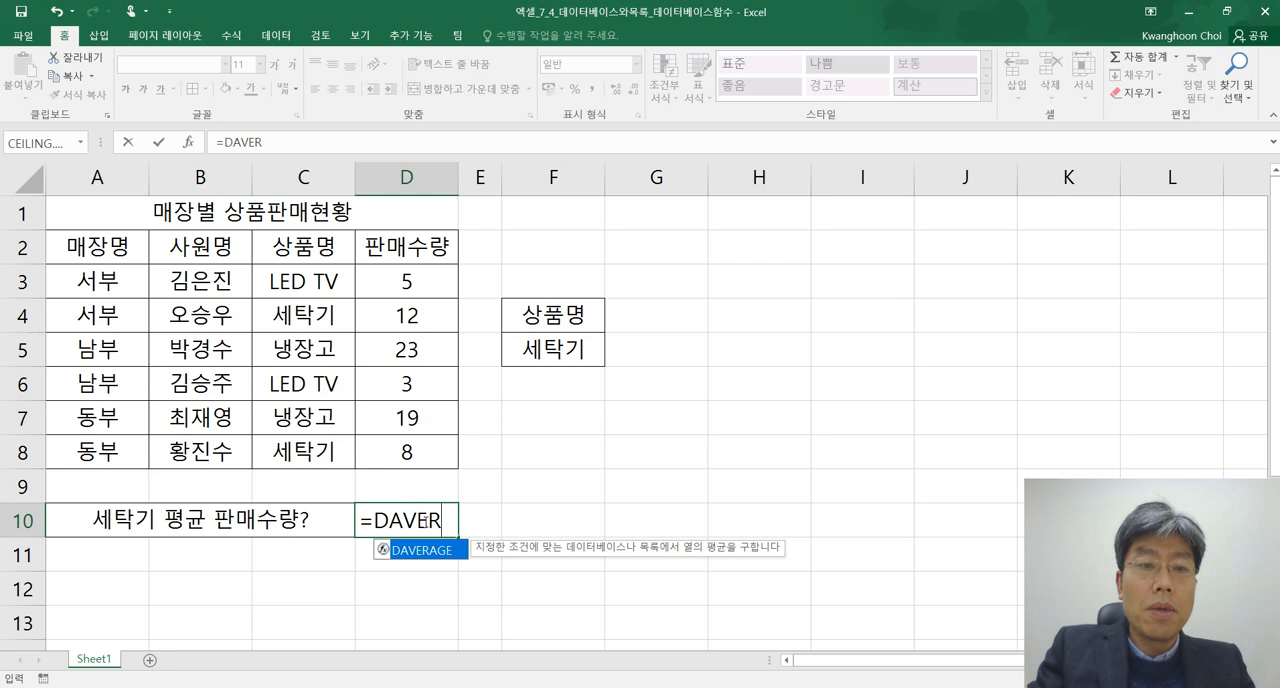
pyautogui.write('AGE(')
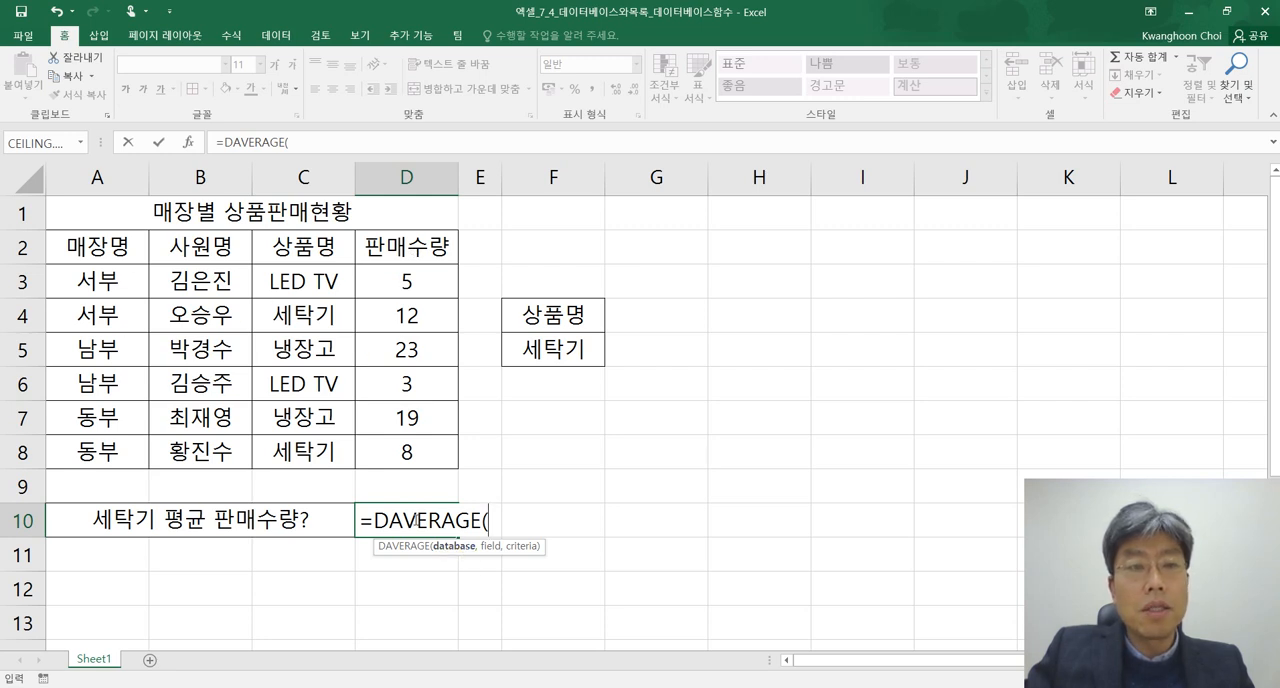
pyautogui.click(120, 246)
pyautogui.moveTo(120, 246); pyautogui.dragTo(405, 454)
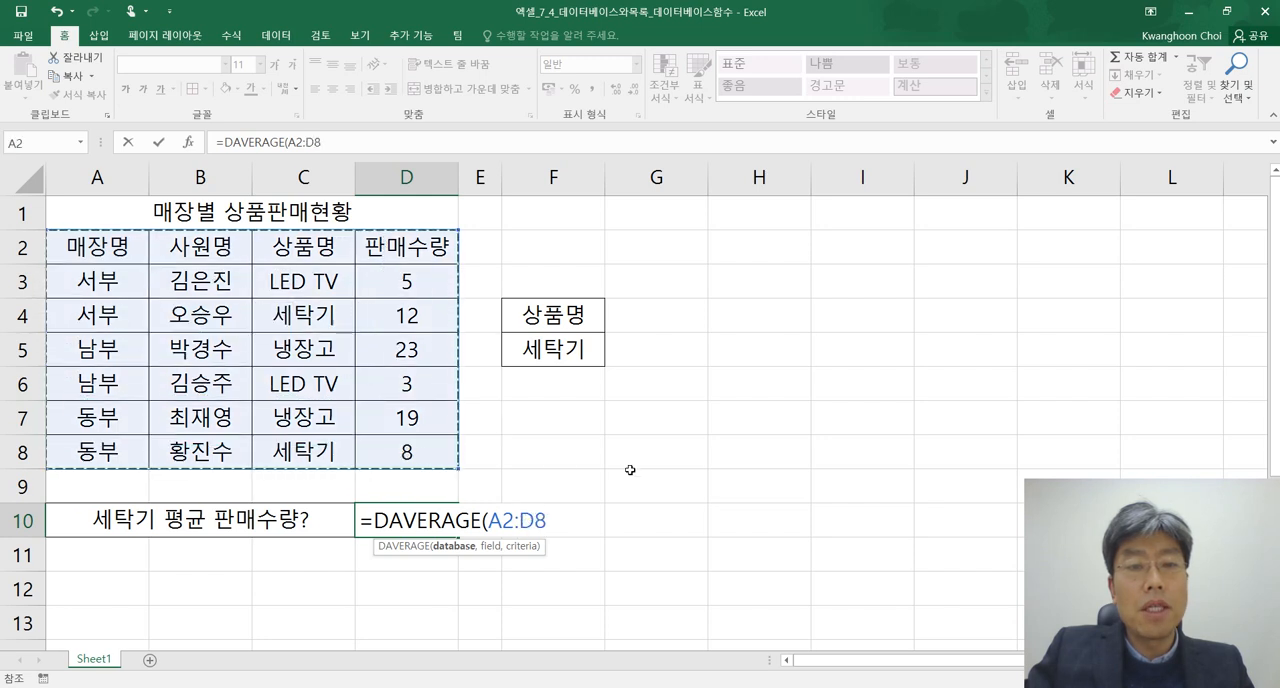
pyautogui.write(',')
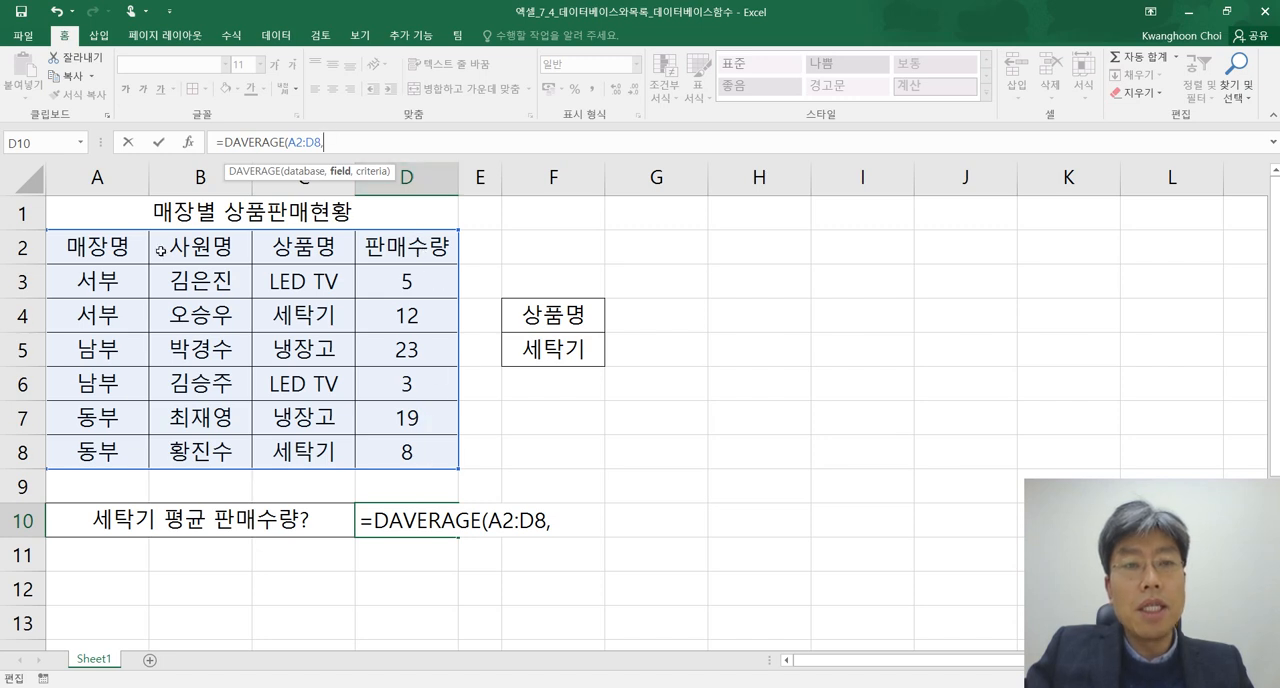
# Complete the DAVERAGE formula in D10 with D2 as the field and F4:F5 as the criteria
pyautogui.click(418, 248)
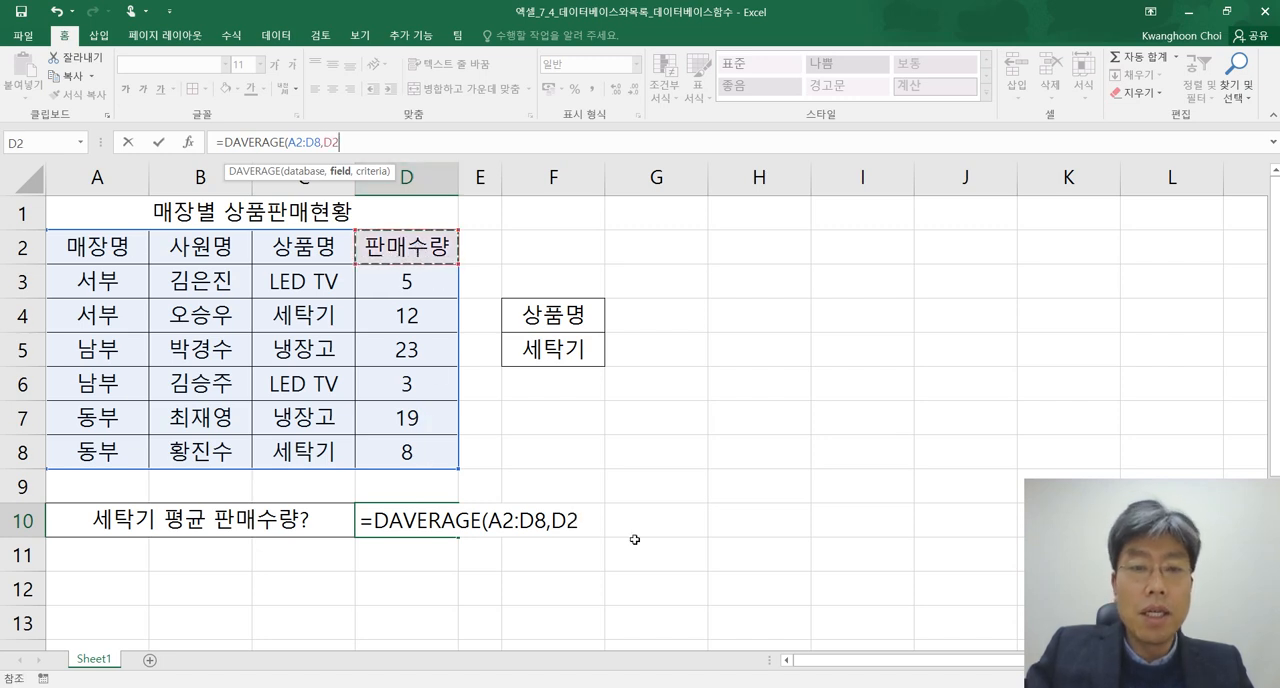
pyautogui.write(',')
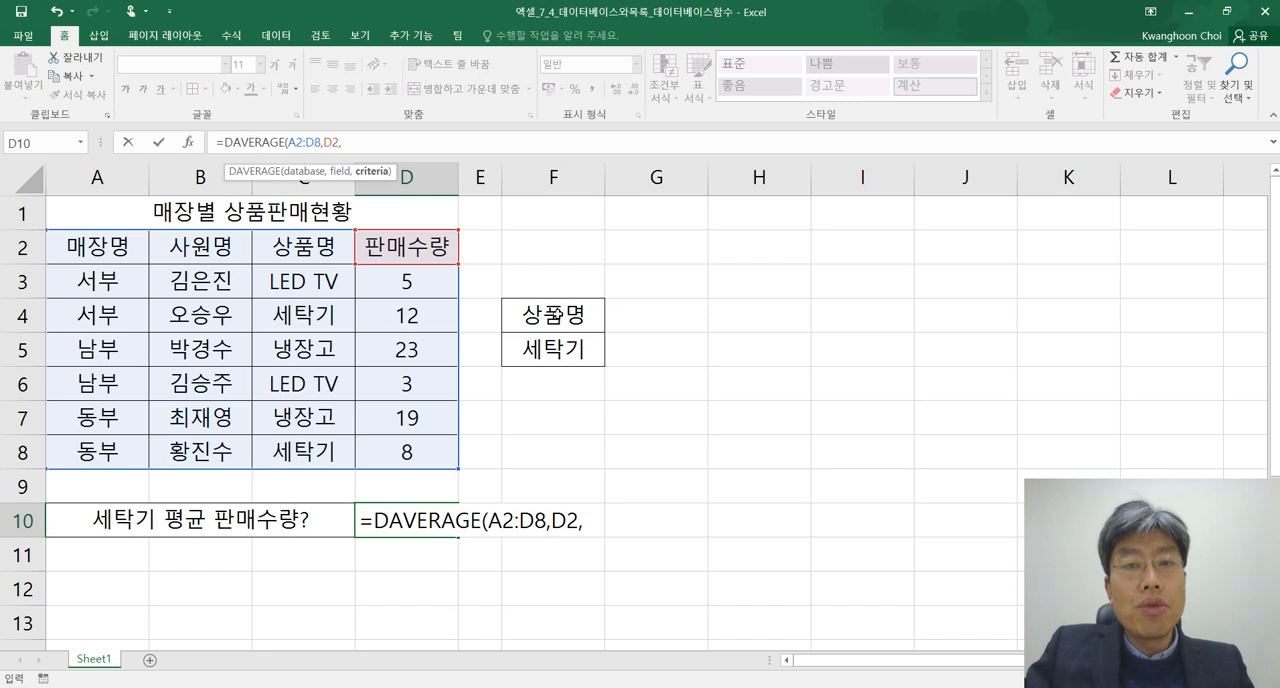
pyautogui.moveTo(560, 314); pyautogui.dragTo(565, 351)
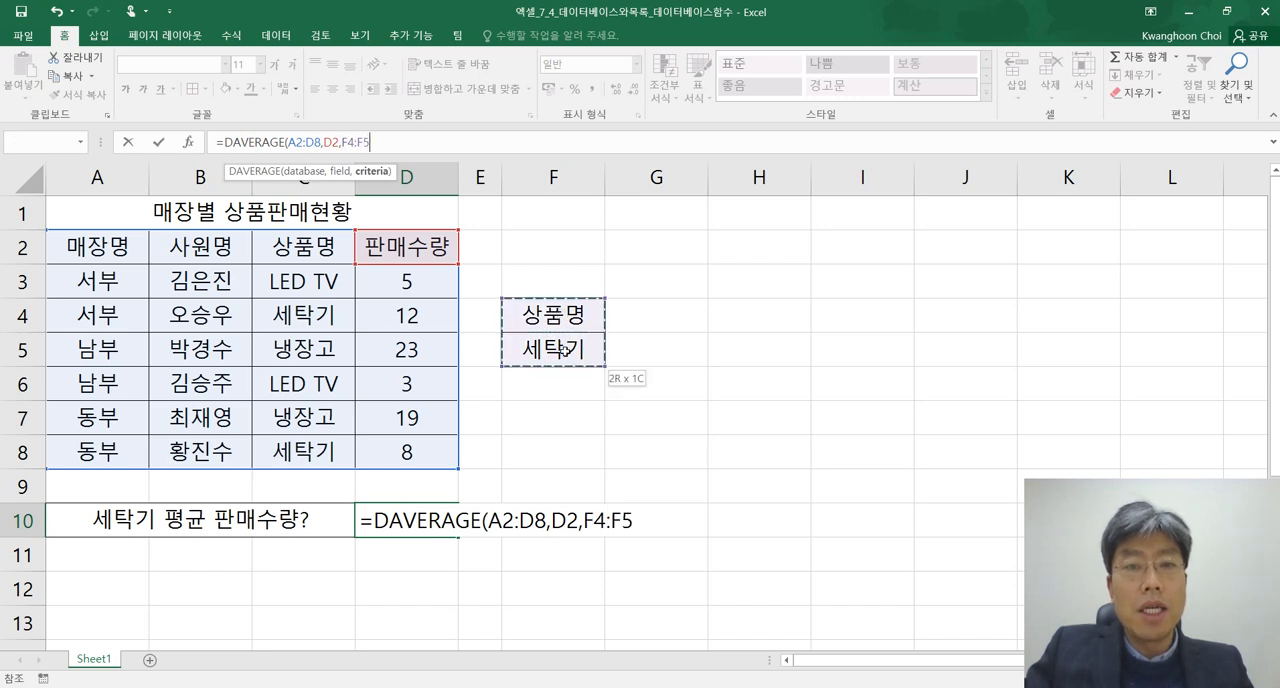
pyautogui.write(')')
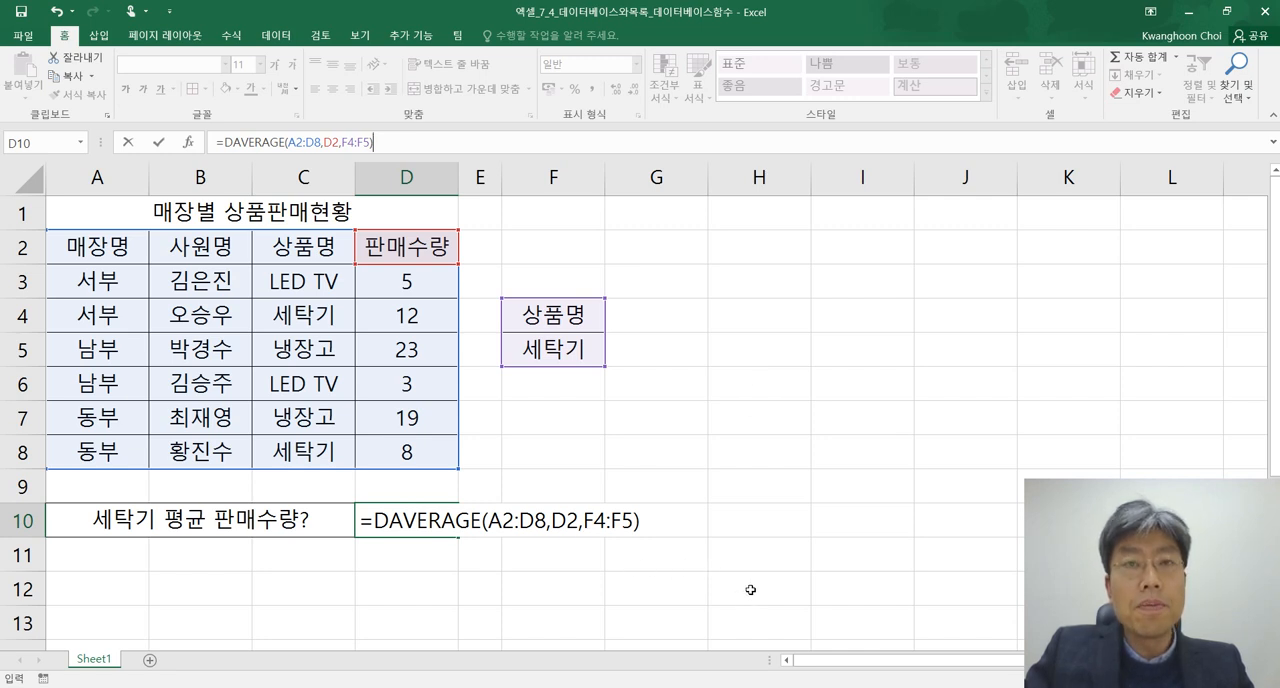
pyautogui.press('Return')
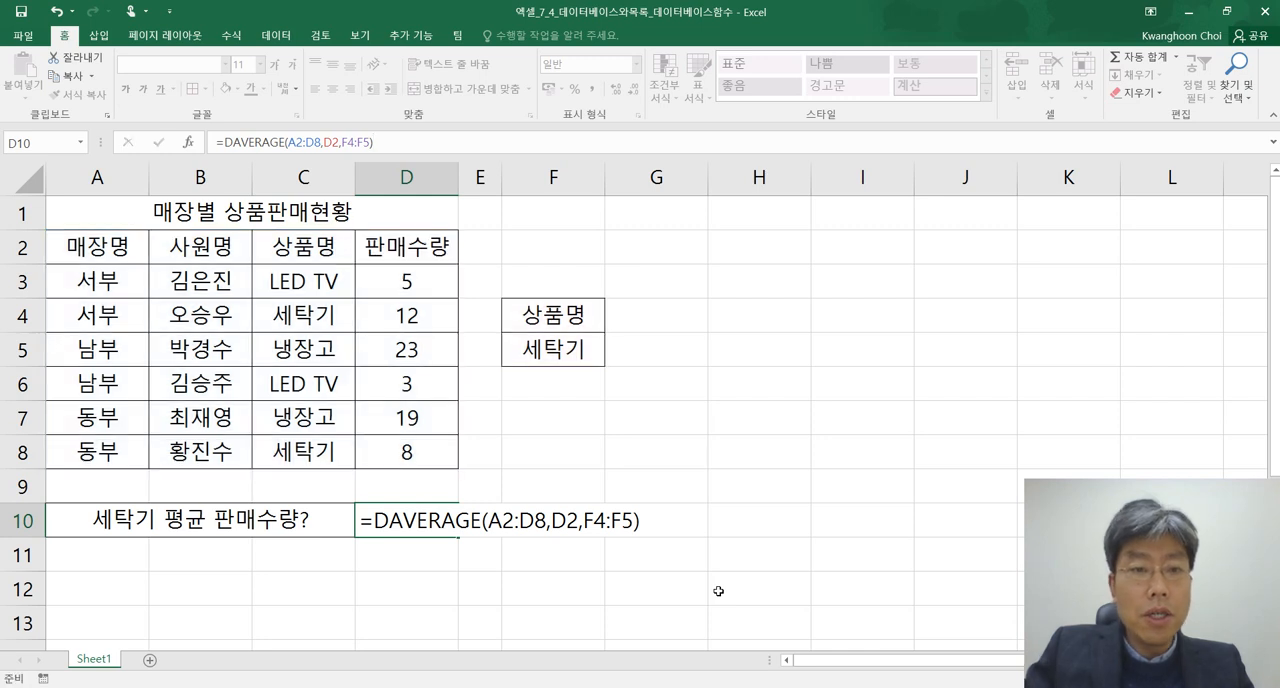
# Check the average in D10 against the washing machine (세탁기) sales quantities in D4 and D8
pyautogui.click(440, 526)
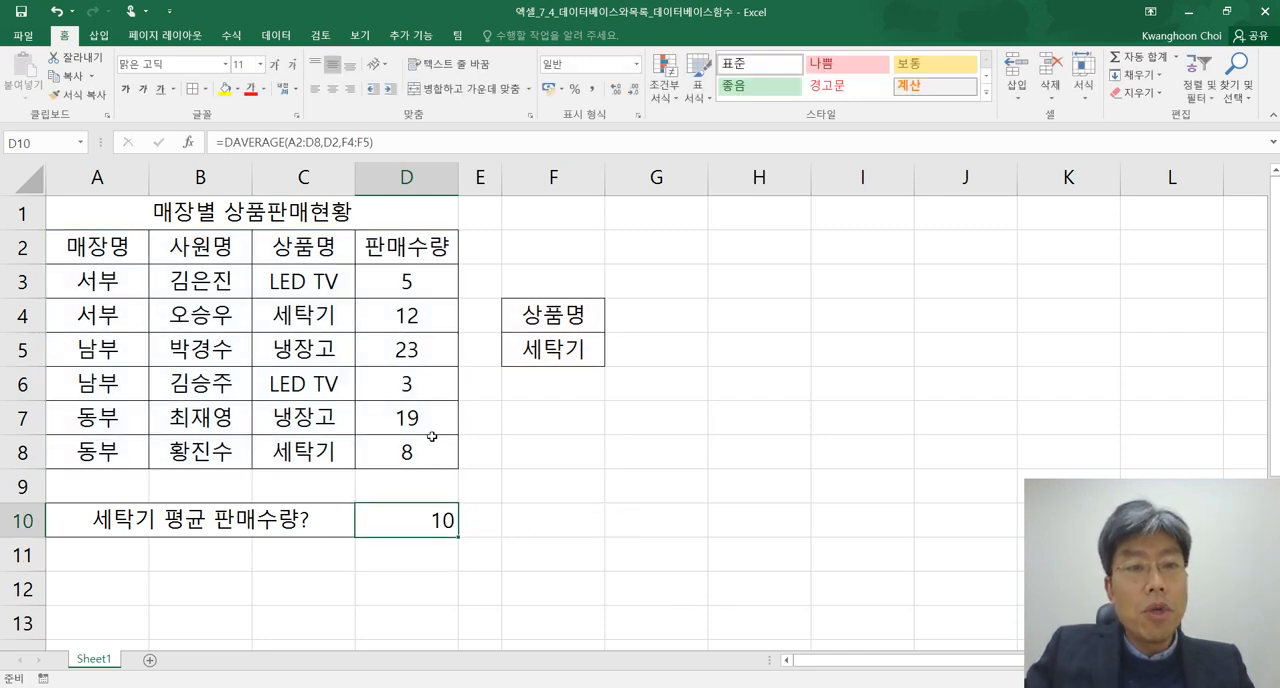
pyautogui.click(413, 315)
pyautogui.click(412, 452)
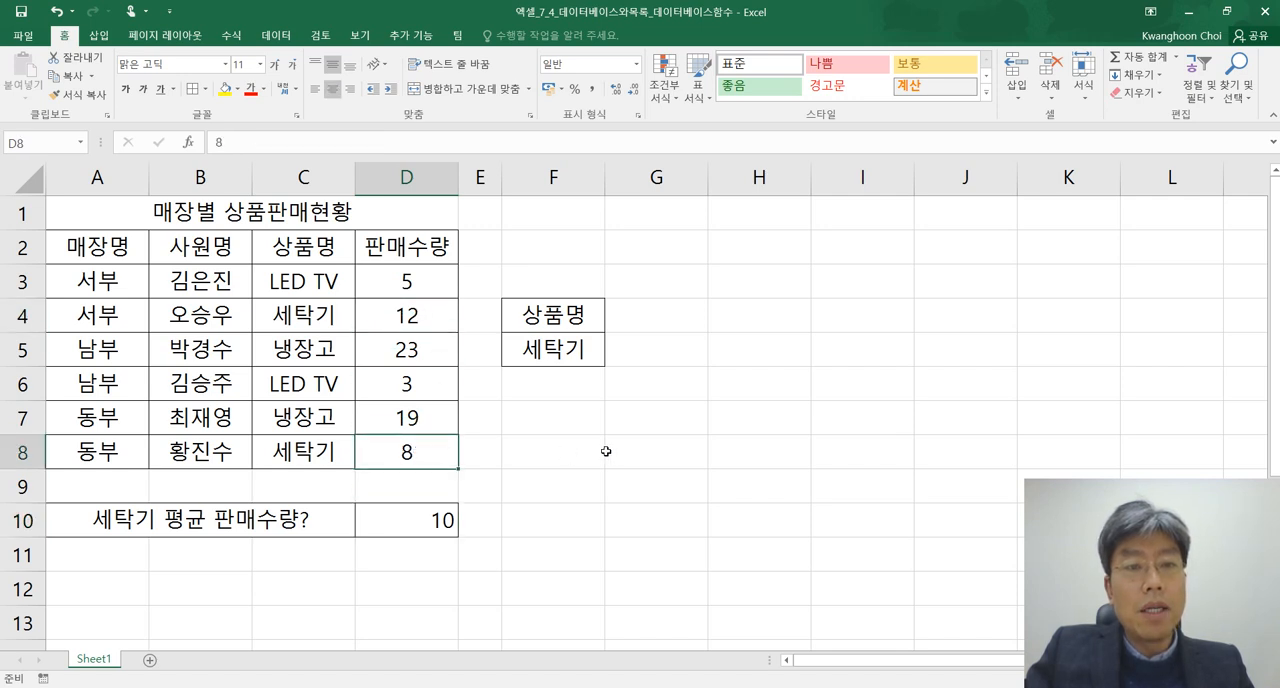
pyautogui.click(434, 518)
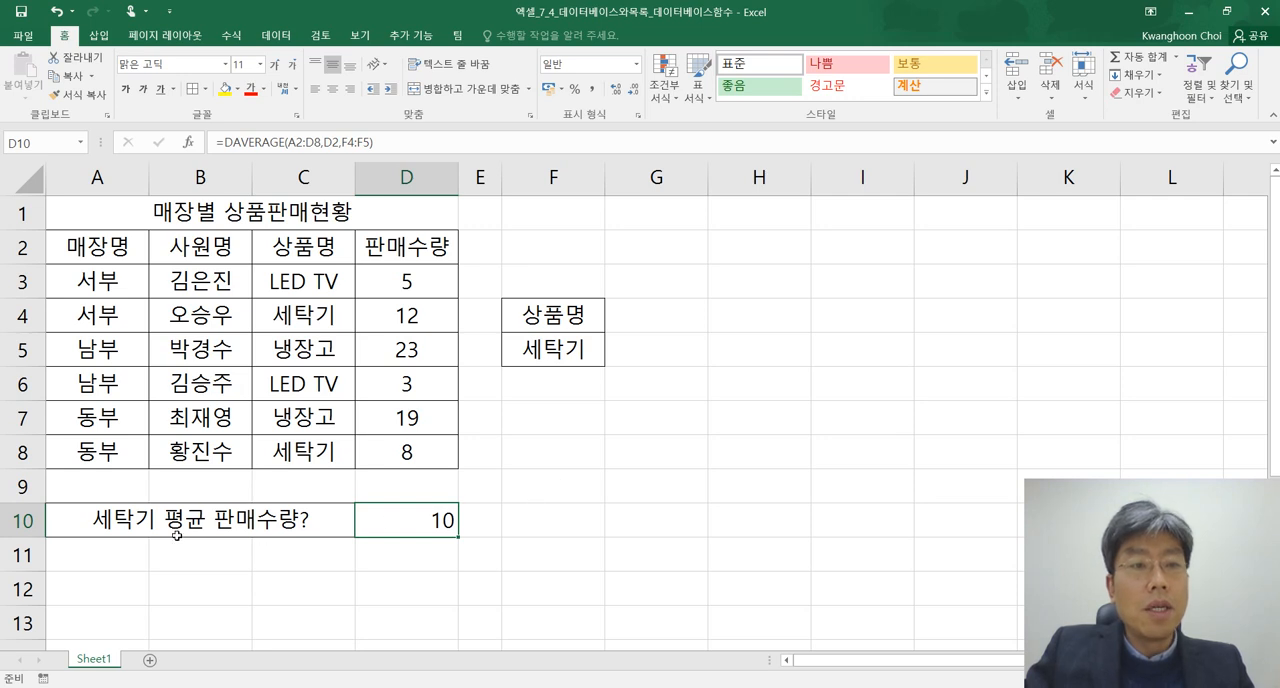
# Change the question label in merged cell A10 to "냉장고 평균 판매수량?"
pyautogui.click(107, 519)
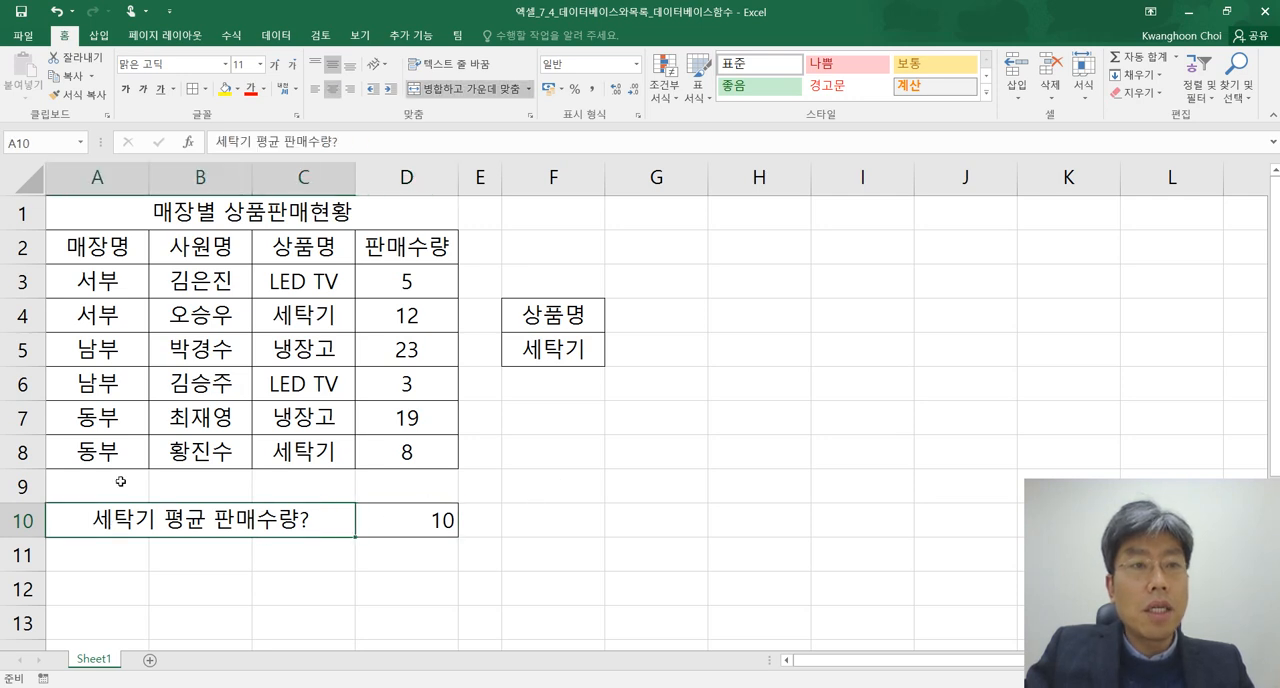
pyautogui.click(250, 142)
pyautogui.press('BackSpace')
pyautogui.press('BackSpace')
pyautogui.press('BackSpace')
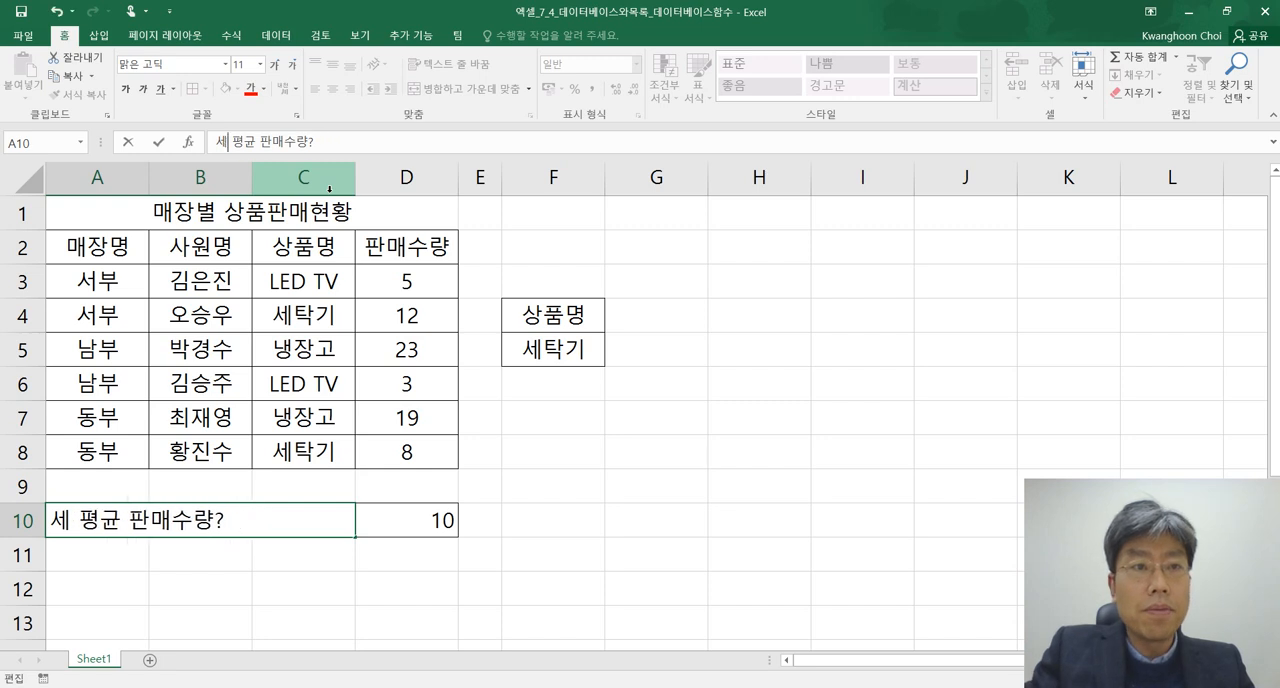
pyautogui.write('so')
pyautogui.press('BackSpace')
pyautogui.press('BackSpace')
pyautogui.write('냉장고')
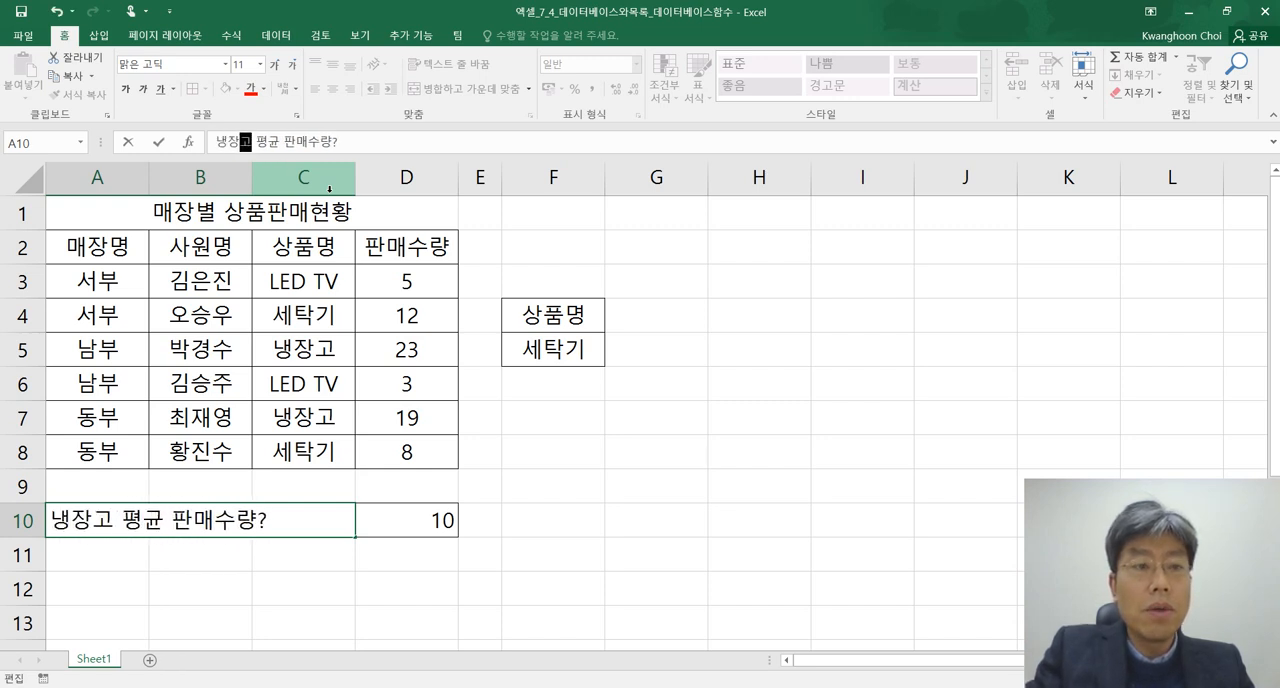
pyautogui.press('Return')
# Set the product name criterion in cell F5 to 냉장고
pyautogui.click(556, 349)
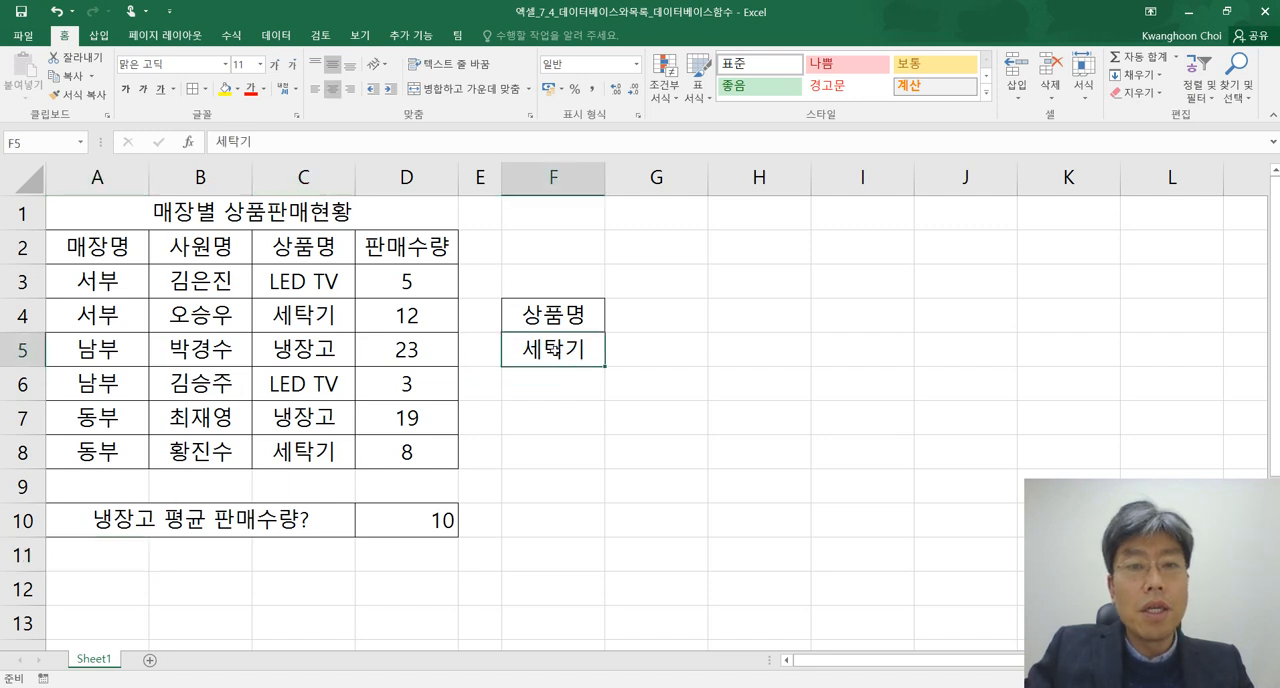
pyautogui.write('냉장고')
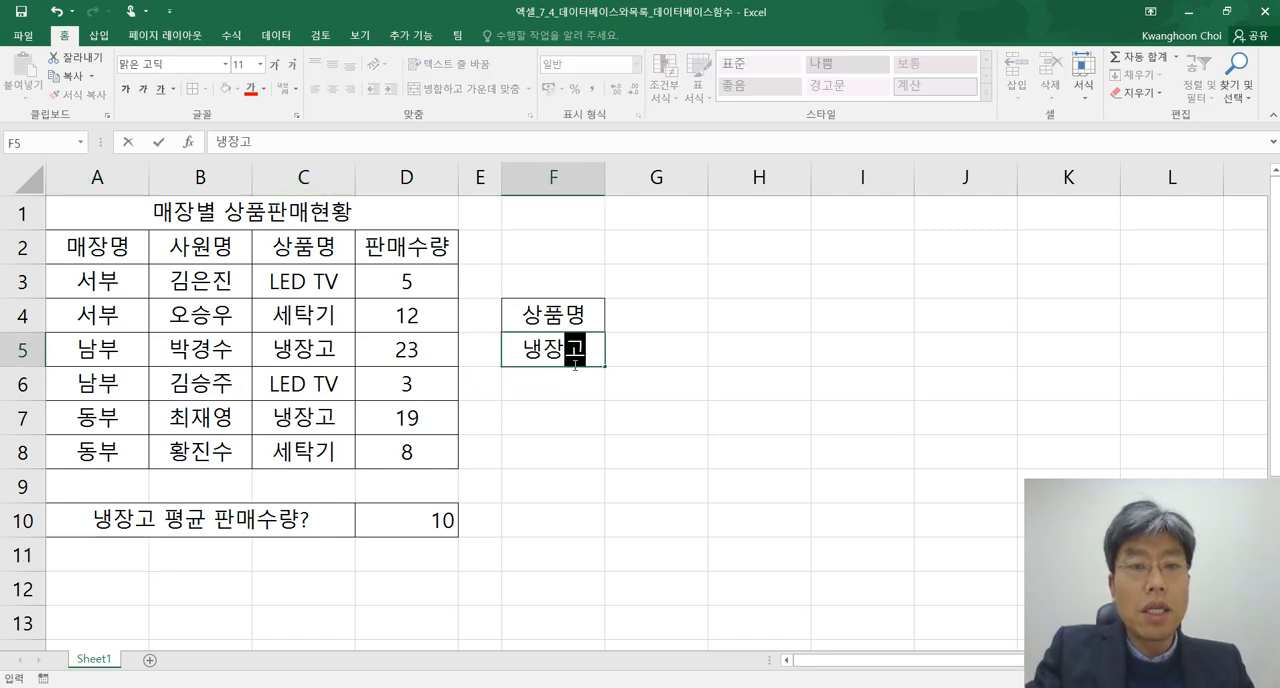
pyautogui.press('Return')
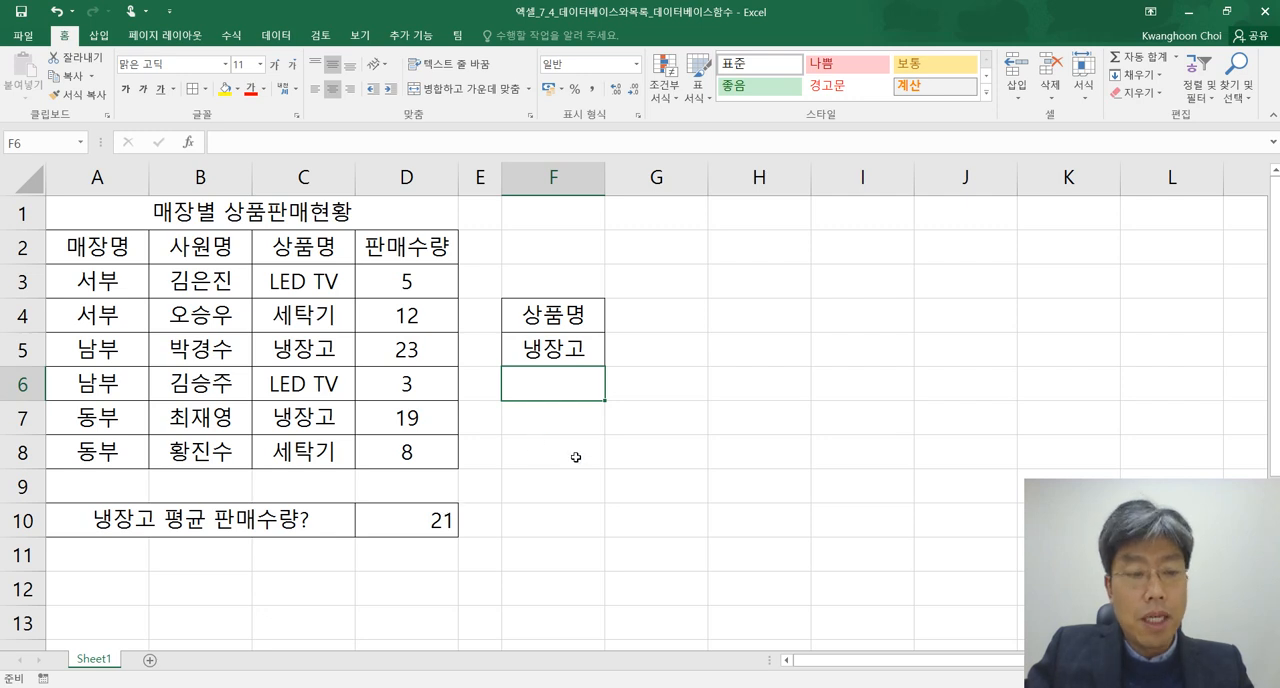
# Copy the DAVERAGE formula from D10 into the Notepad notes below the syntax line, prefixed with "예)"
pyautogui.hotkey('alt', 'Tab')
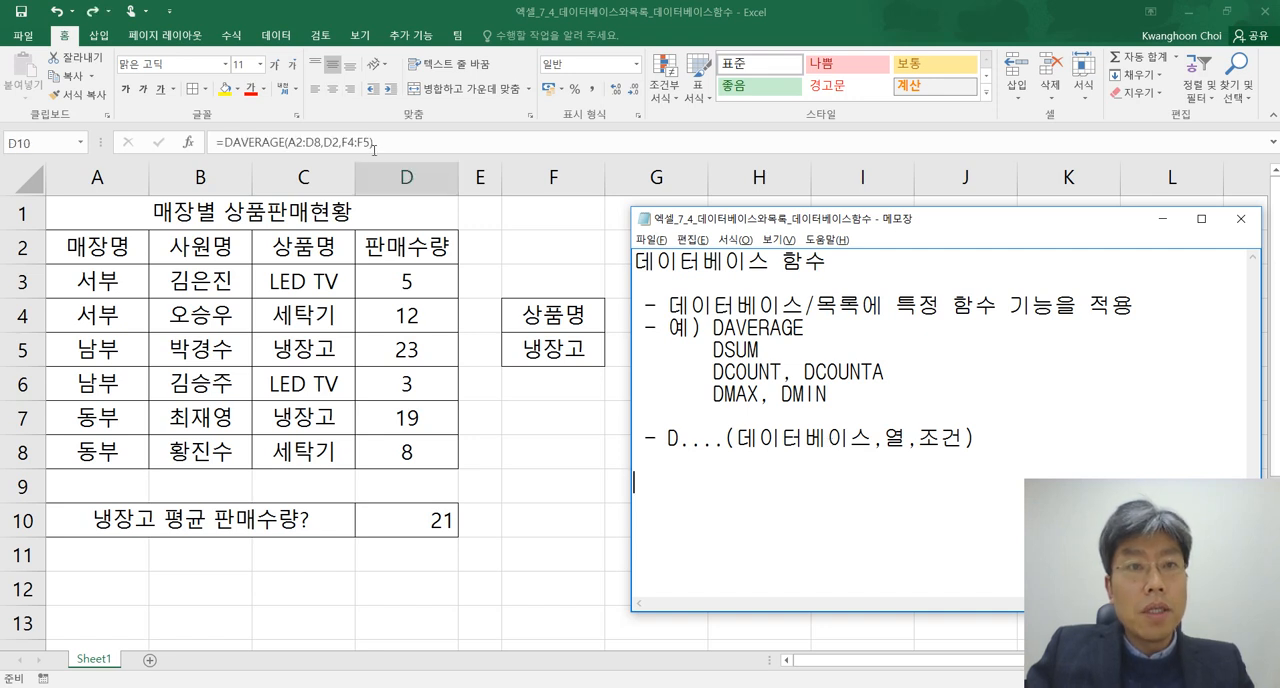
pyautogui.click(356, 158)
pyautogui.moveTo(394, 142); pyautogui.dragTo(212, 142)
pyautogui.hotkey('ctrl', 'c')
pyautogui.hotkey('alt', 'Tab')
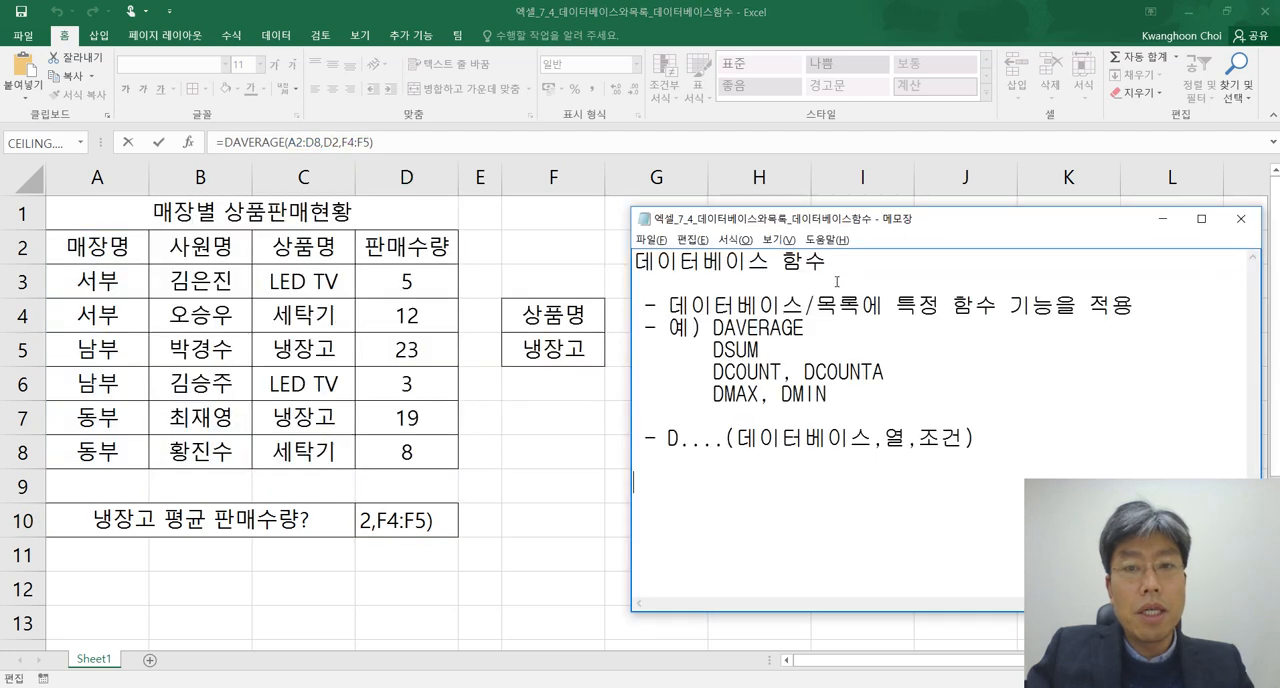
pyautogui.click(851, 479)
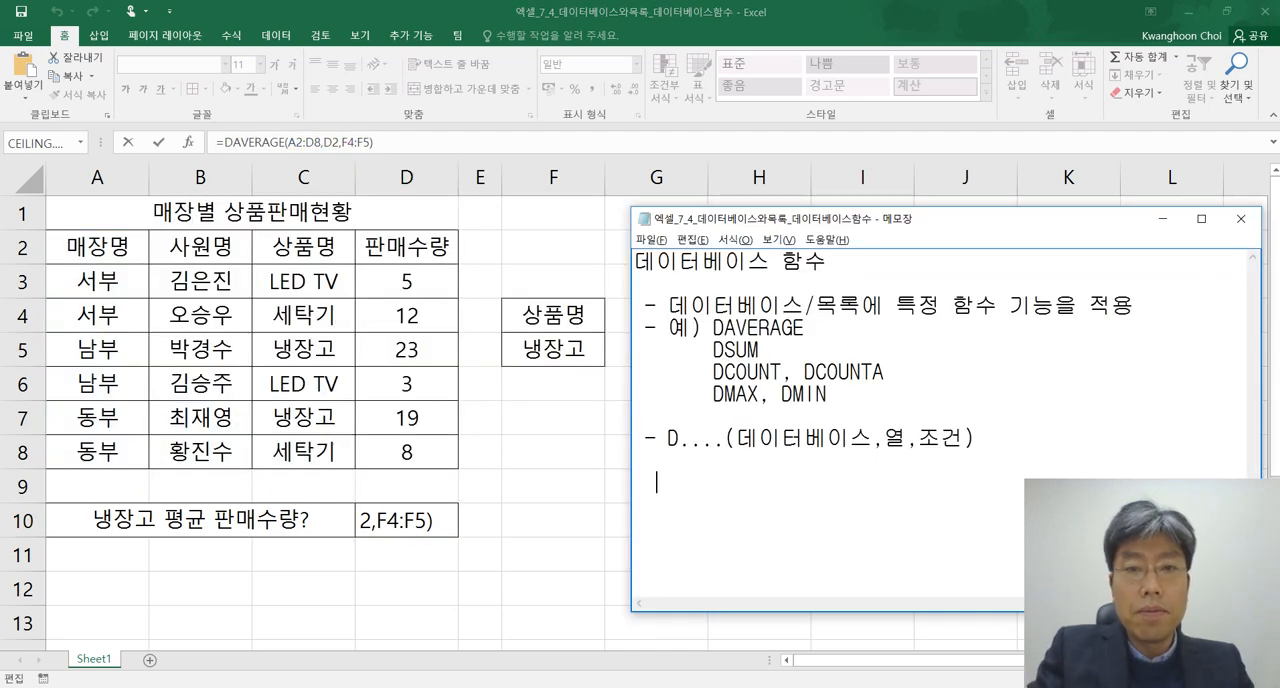
pyautogui.write('예)')
pyautogui.hotkey('ctrl', 'v')
pyautogui.press('Return')
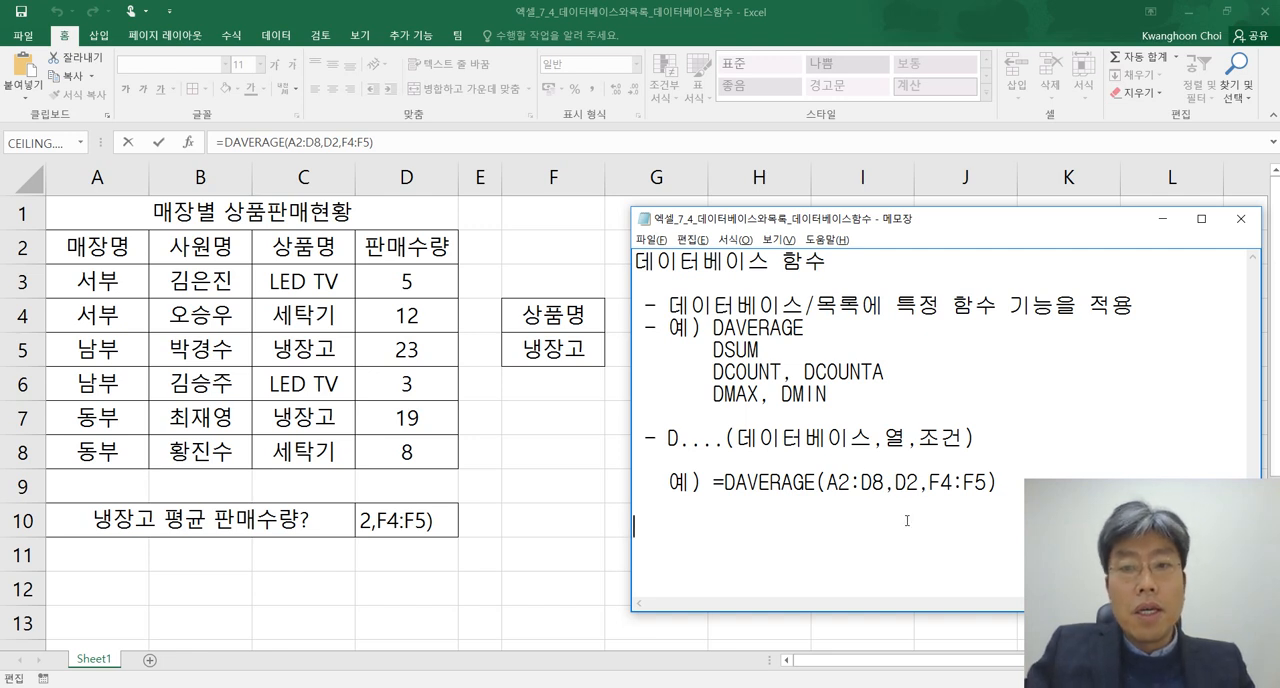
# Highlight the D2 field argument in the Notepad example, then the whole DAVERAGE formula
pyautogui.doubleClick(897, 482)
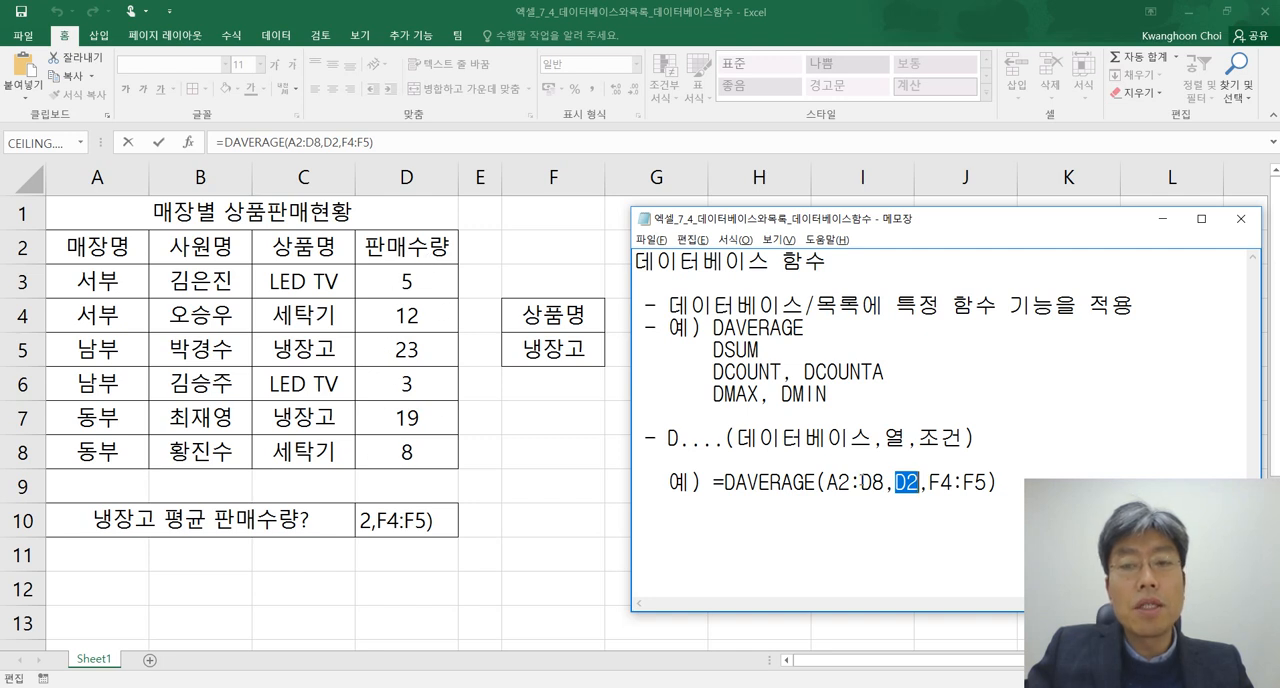
pyautogui.click(906, 482)
pyautogui.moveTo(897, 482); pyautogui.dragTo(920, 482)
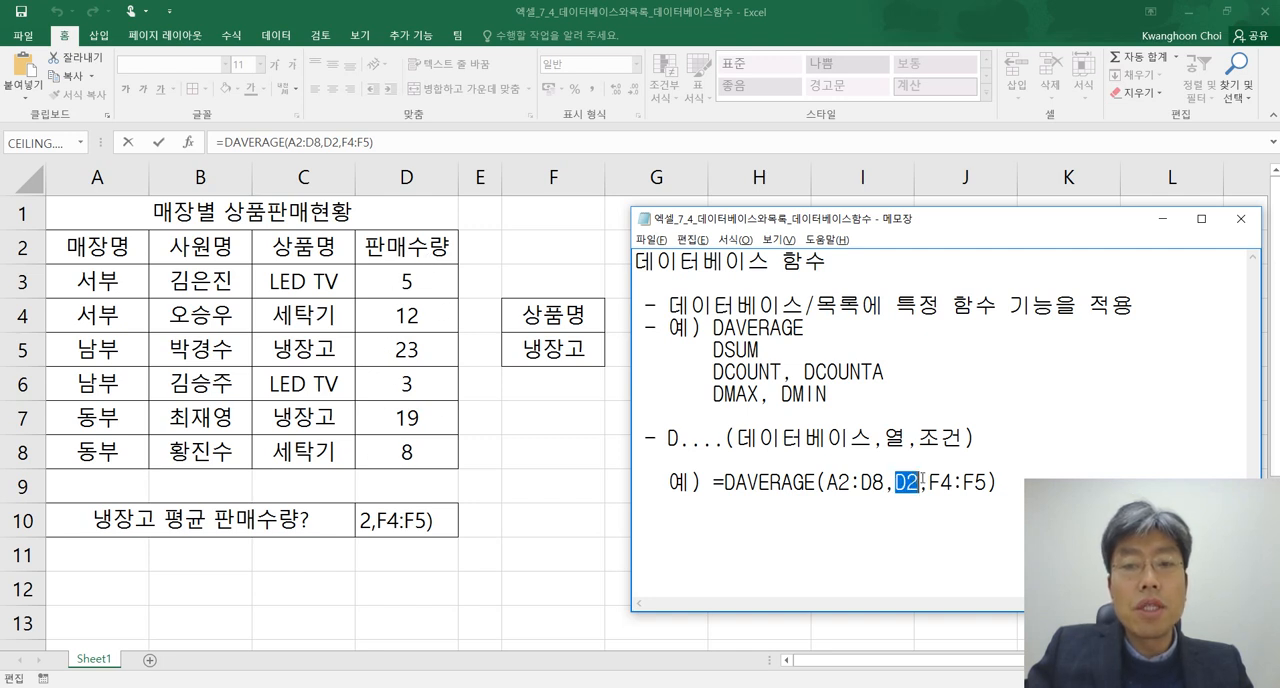
pyautogui.moveTo(997, 482); pyautogui.dragTo(716, 483)
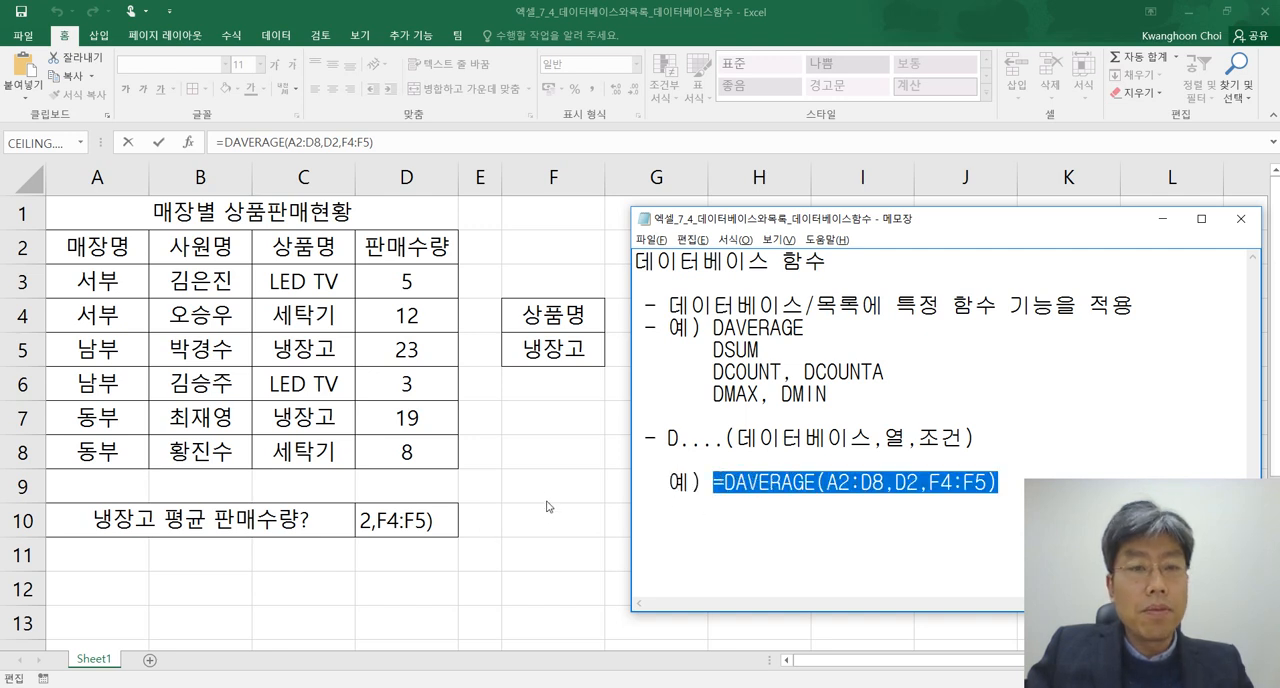
# Switch to Excel and replace the D2 field argument in D10's DAVERAGE formula with the column name "판매수량" in quotation marks
pyautogui.click(447, 510)
pyautogui.click(400, 526)
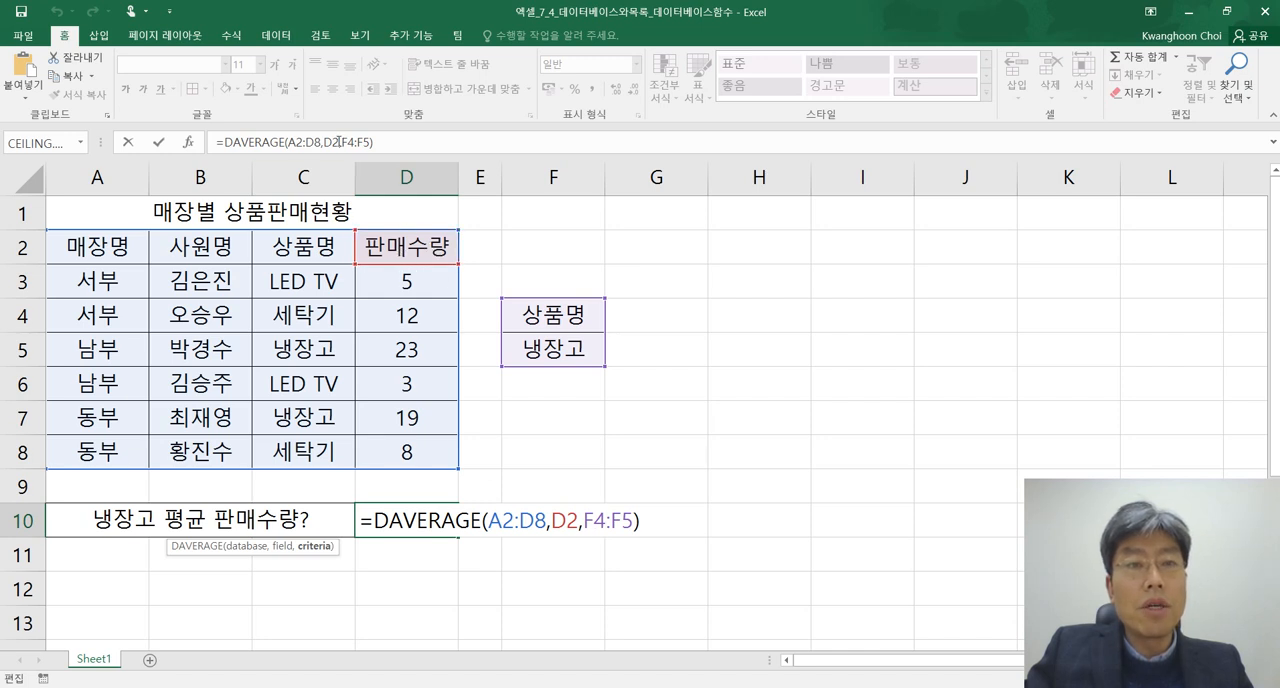
pyautogui.moveTo(341, 142); pyautogui.dragTo(348, 143)
pyautogui.press('Left')
pyautogui.press('Left')
pyautogui.press('Left')
pyautogui.press('Left')
pyautogui.hotkey('shift', 'Right')
pyautogui.hotkey('shift', 'Right')
pyautogui.write('"')
pyautogui.write('vks')
pyautogui.press('BackSpace')
pyautogui.press('BackSpace')
pyautogui.press('BackSpace')
pyautogui.write('판매술ㅇ')
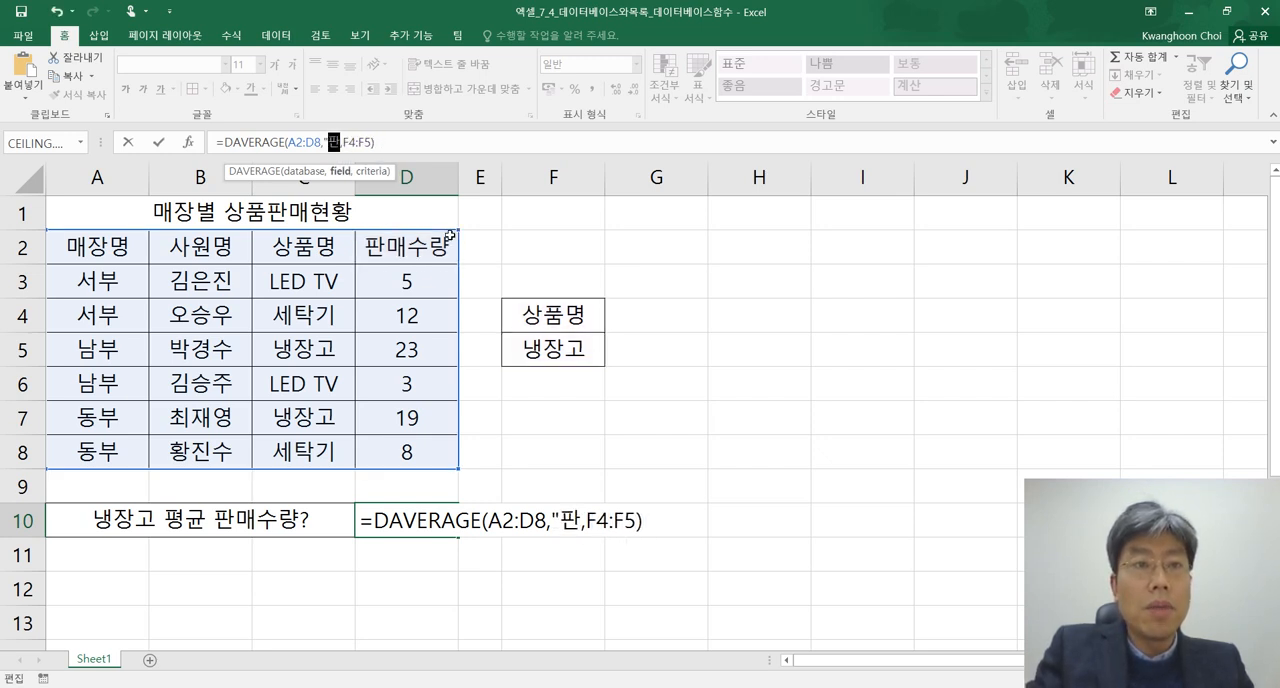
pyautogui.press('BackSpace')
pyautogui.press('BackSpace')
pyautogui.write('수량"')
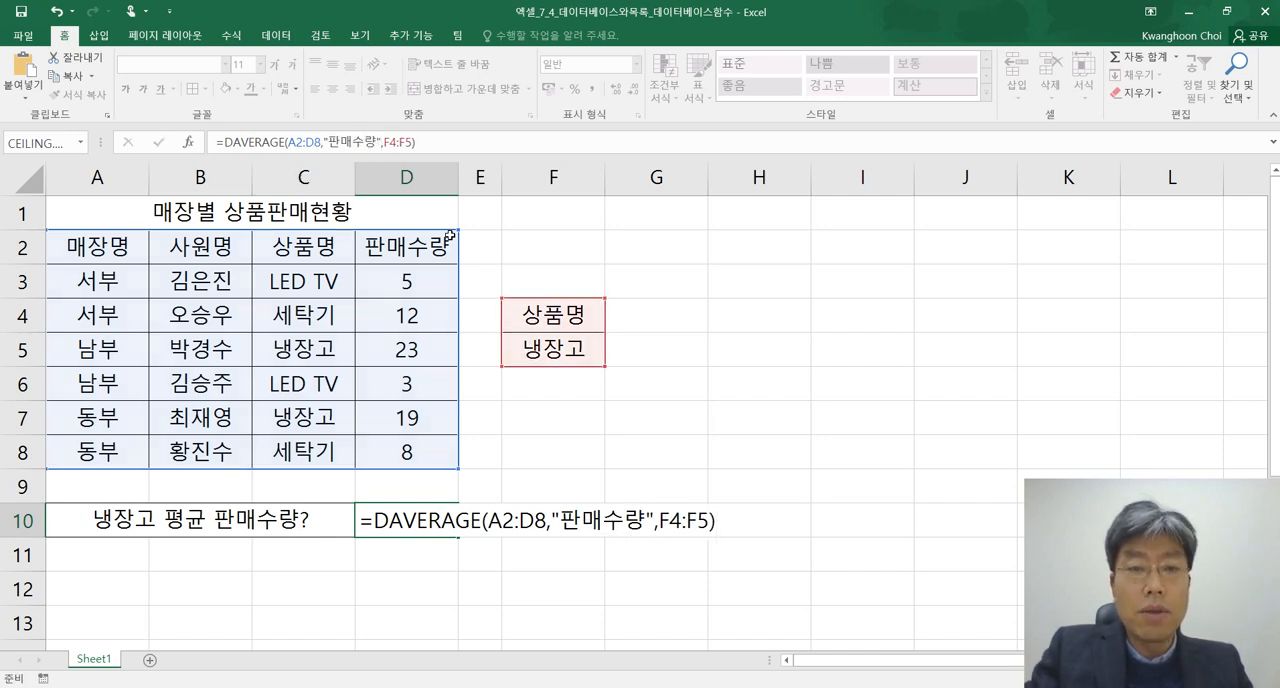
pyautogui.press('Return')
pyautogui.press('Up')
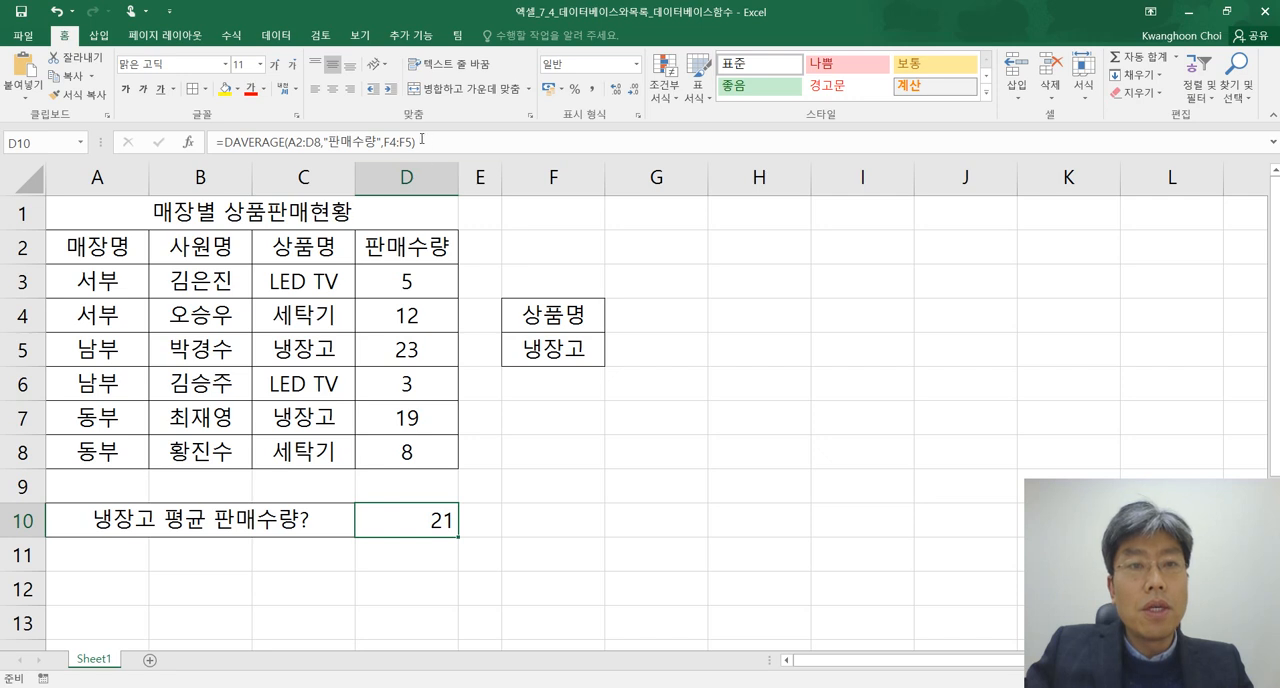
# Copy the revised D10 formula into the Notepad notes on the line beneath the first DAVERAGE example
pyautogui.click(428, 141)
pyautogui.moveTo(416, 142); pyautogui.dragTo(214, 142)
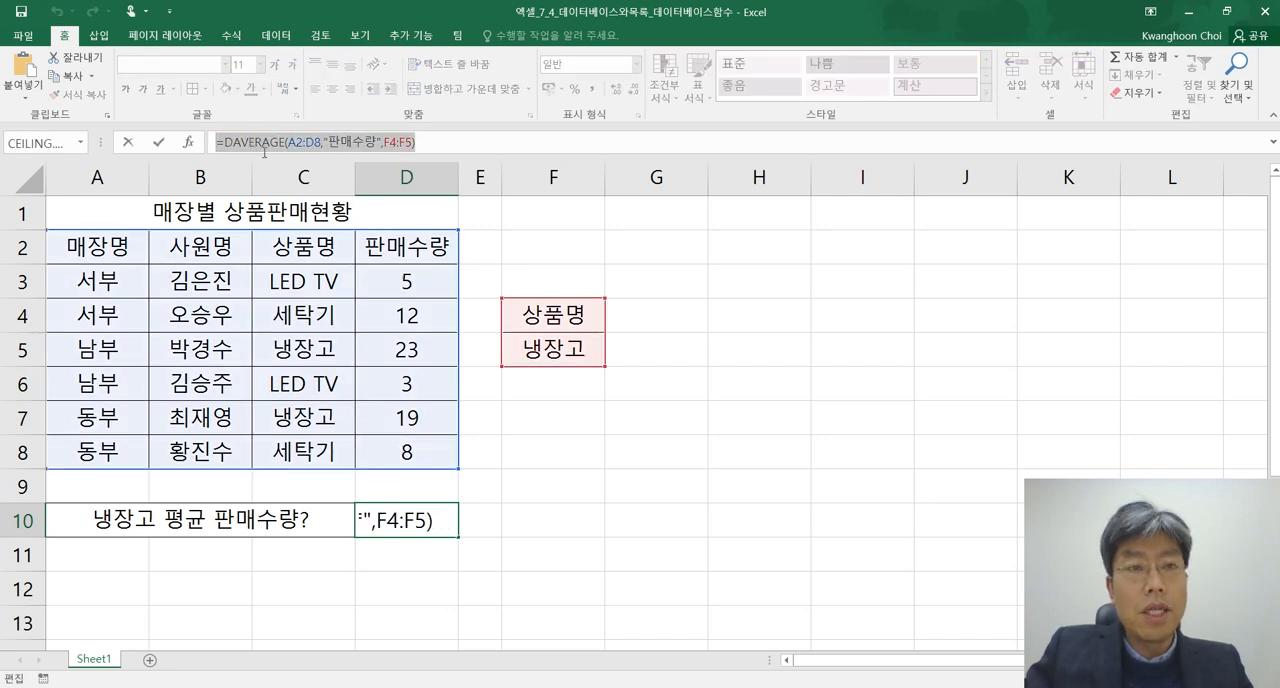
pyautogui.hotkey('alt', 'Tab')
pyautogui.click(1054, 484)
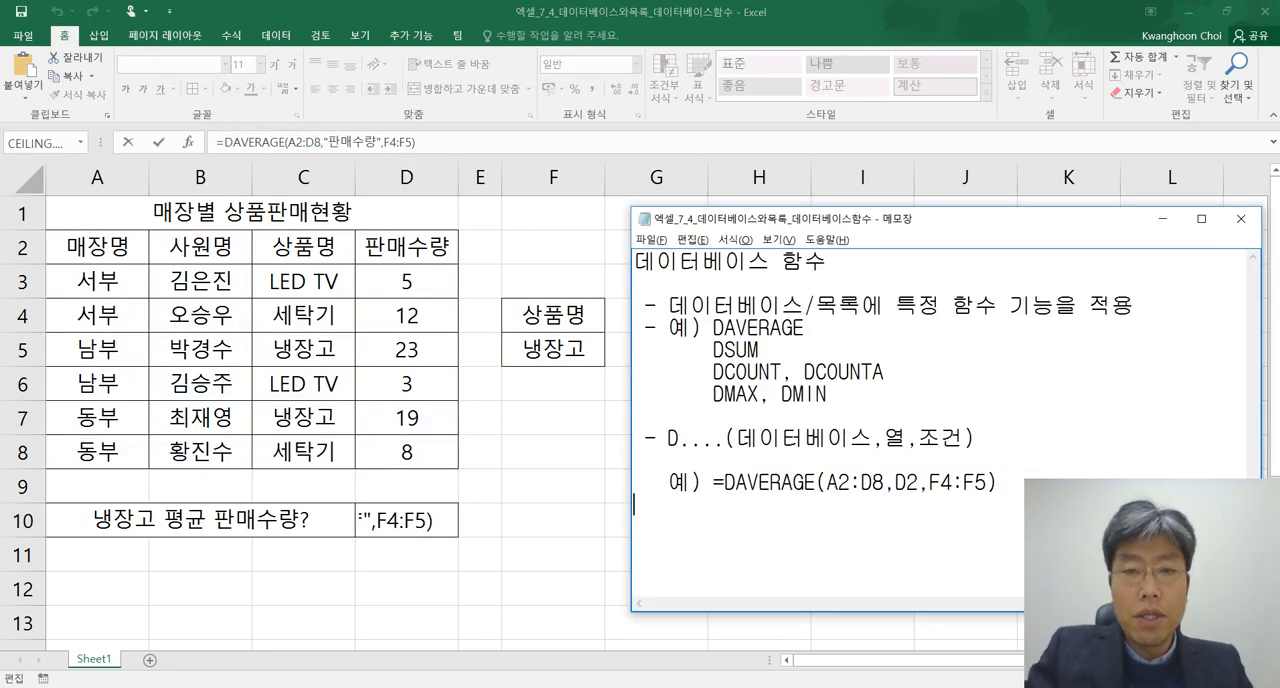
pyautogui.hotkey('ctrl', 'v')
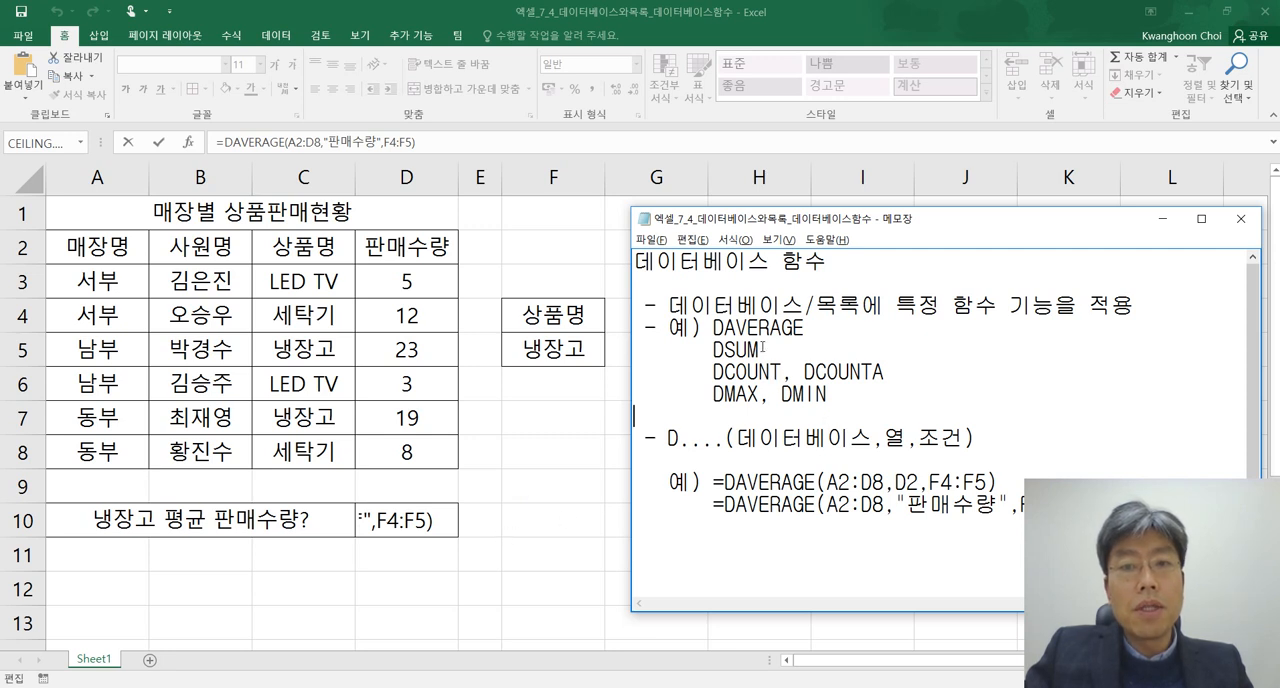
# Point out DSUM in the Notepad function list, switch to Excel and commit the DAVERAGE formula in D10
pyautogui.moveTo(763, 347); pyautogui.dragTo(713, 348)
pyautogui.click(497, 547)
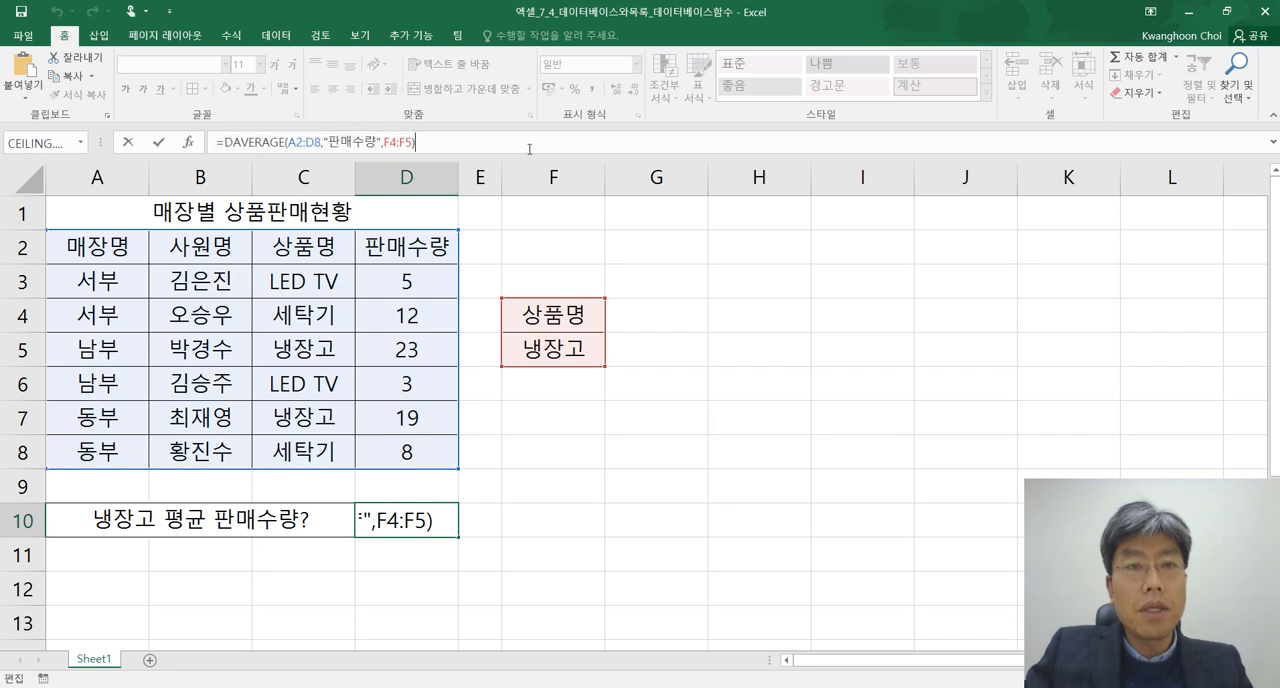
pyautogui.press('Return')
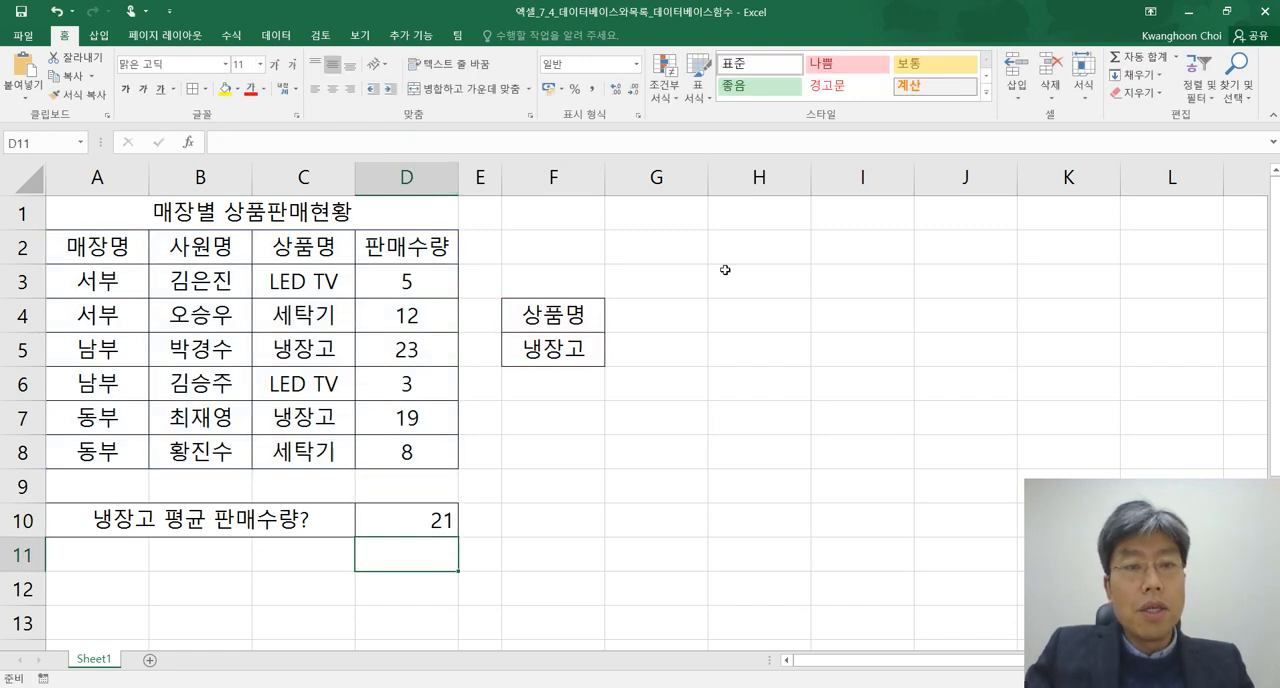
# Enter a DSUM formula in D11 with database A2:D8, field "판매수량" and criteria range F4:F5
pyautogui.write('=ㅇ')
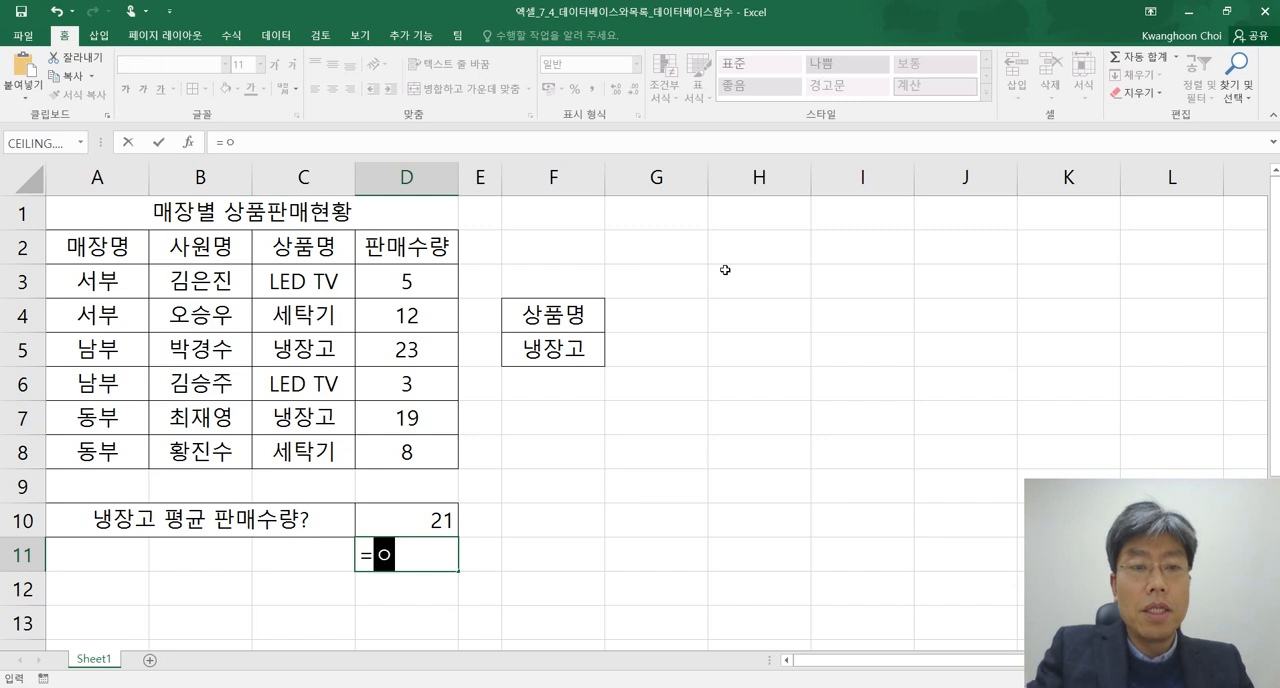
pyautogui.press('BackSpace')
pyautogui.write('dsum(')
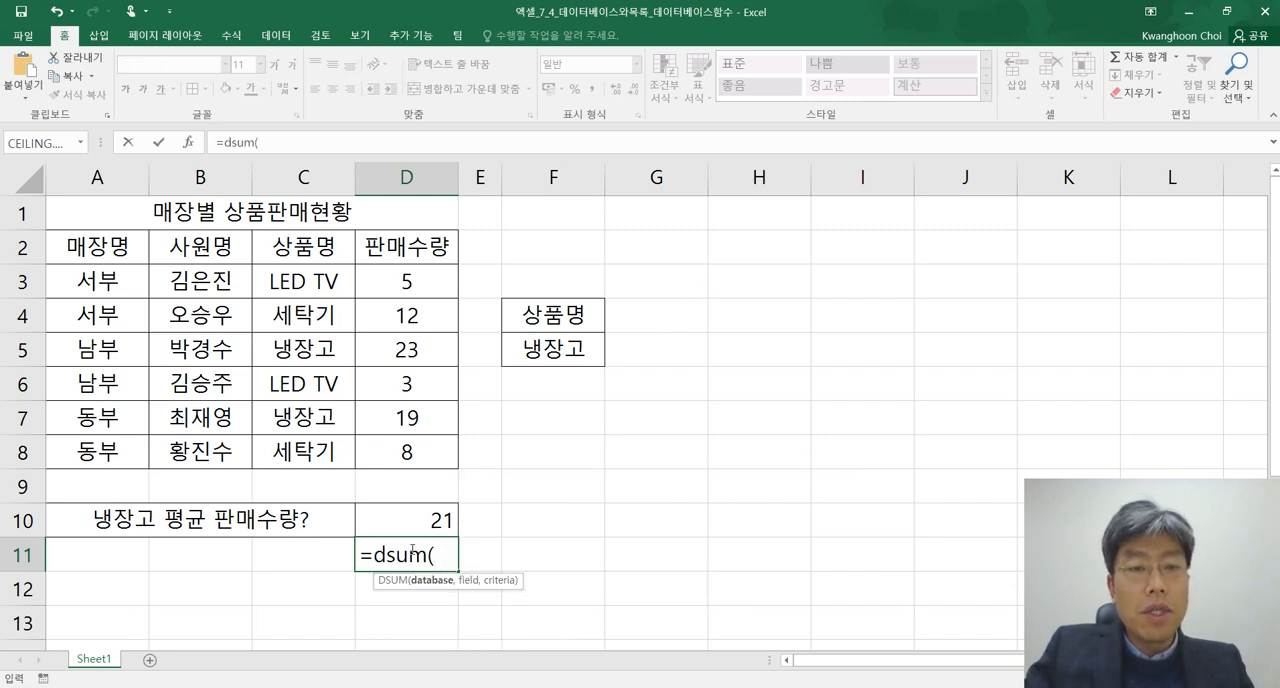
pyautogui.moveTo(98, 254); pyautogui.dragTo(393, 453)
pyautogui.write(',')
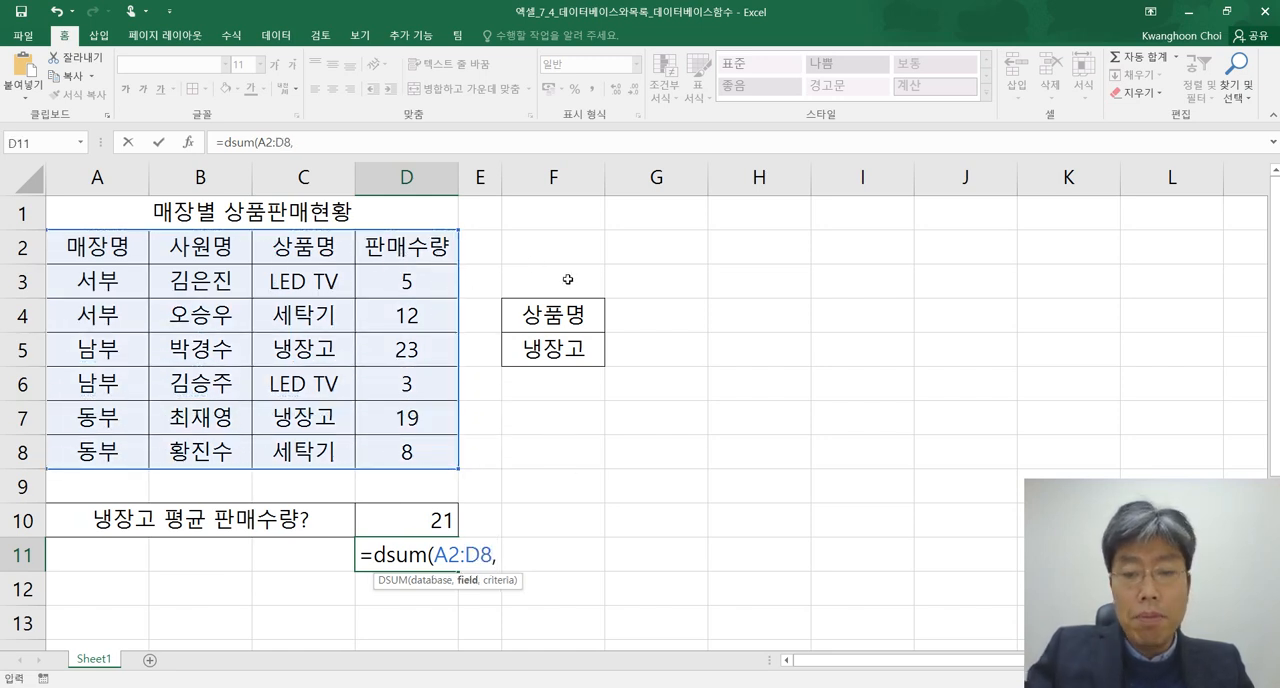
pyautogui.write('"ㅍ판매')
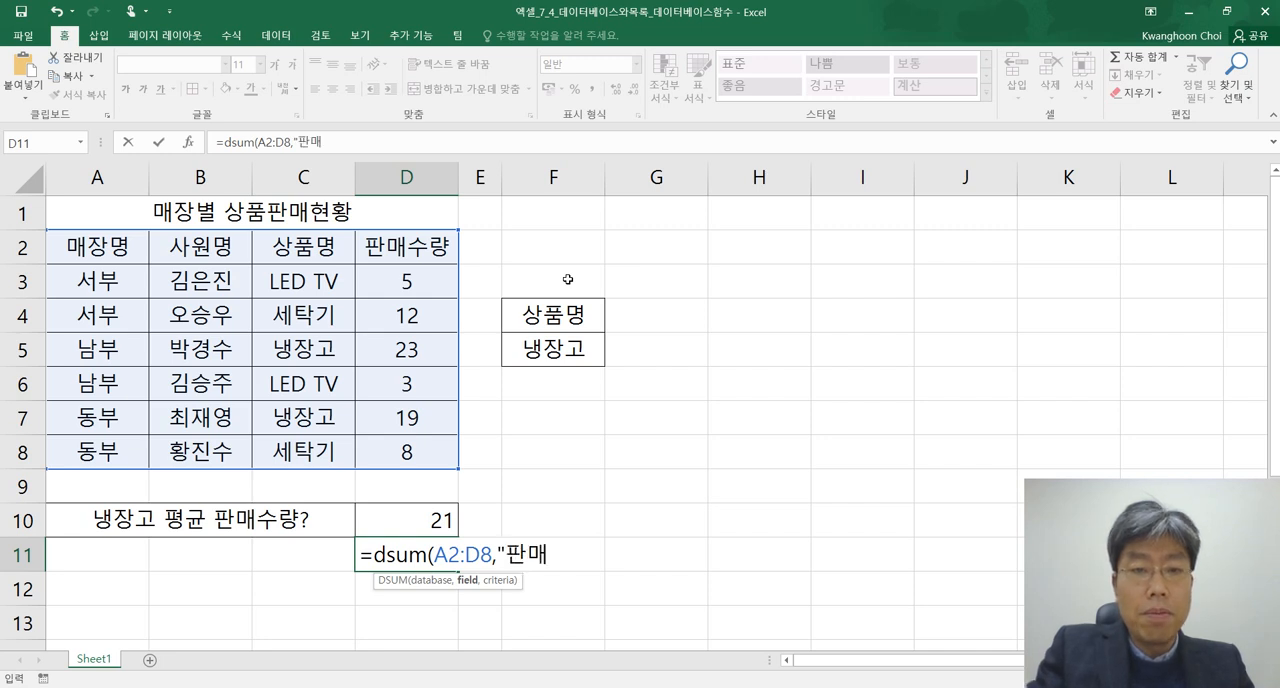
pyautogui.write('수량",')
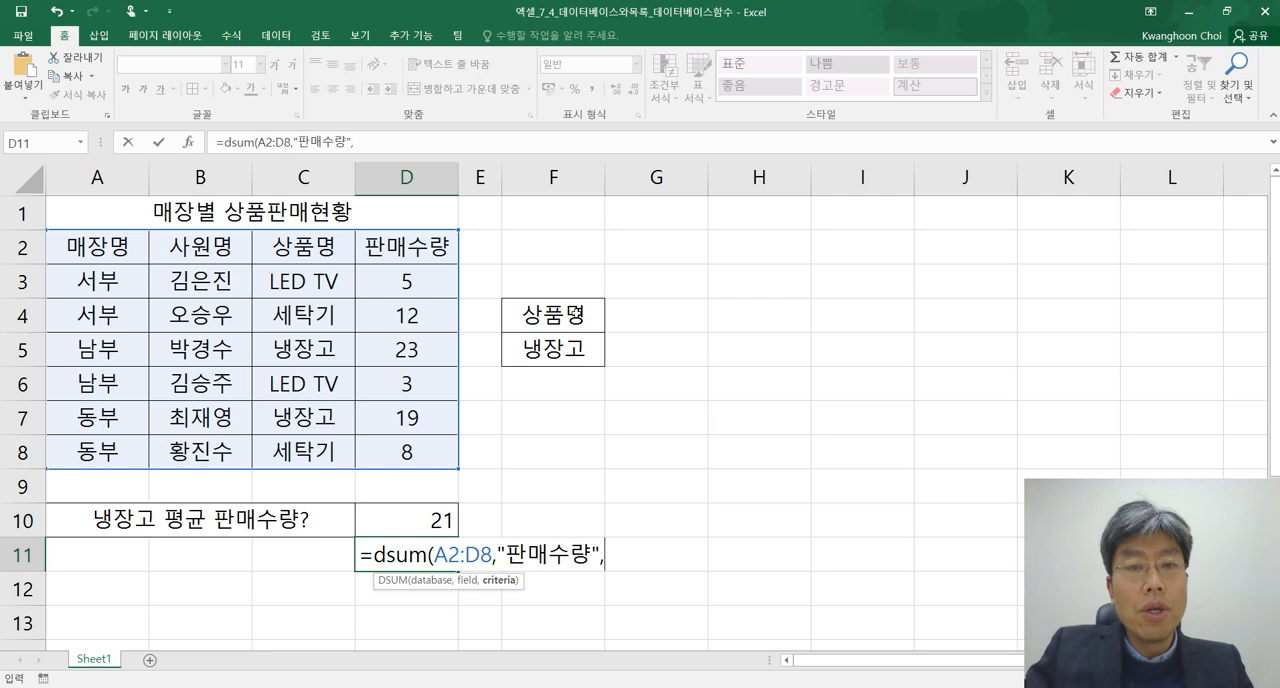
pyautogui.click(566, 319)
pyautogui.moveTo(566, 319); pyautogui.dragTo(566, 349)
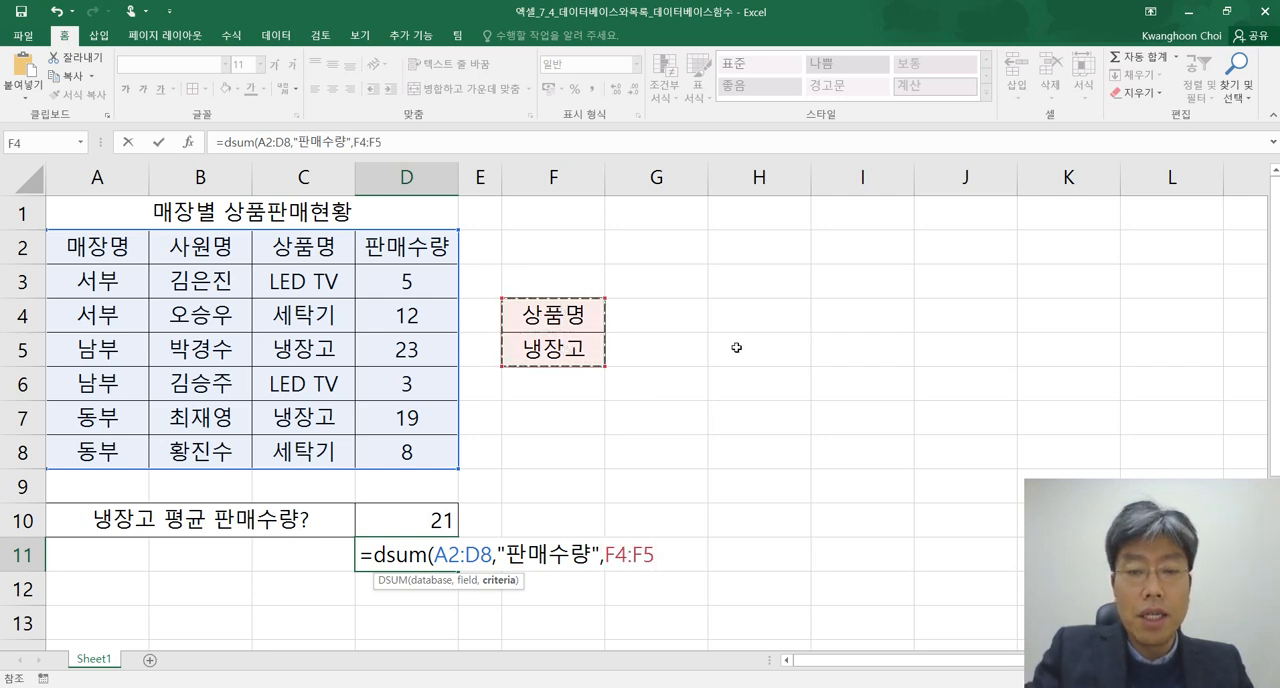
pyautogui.write(')')
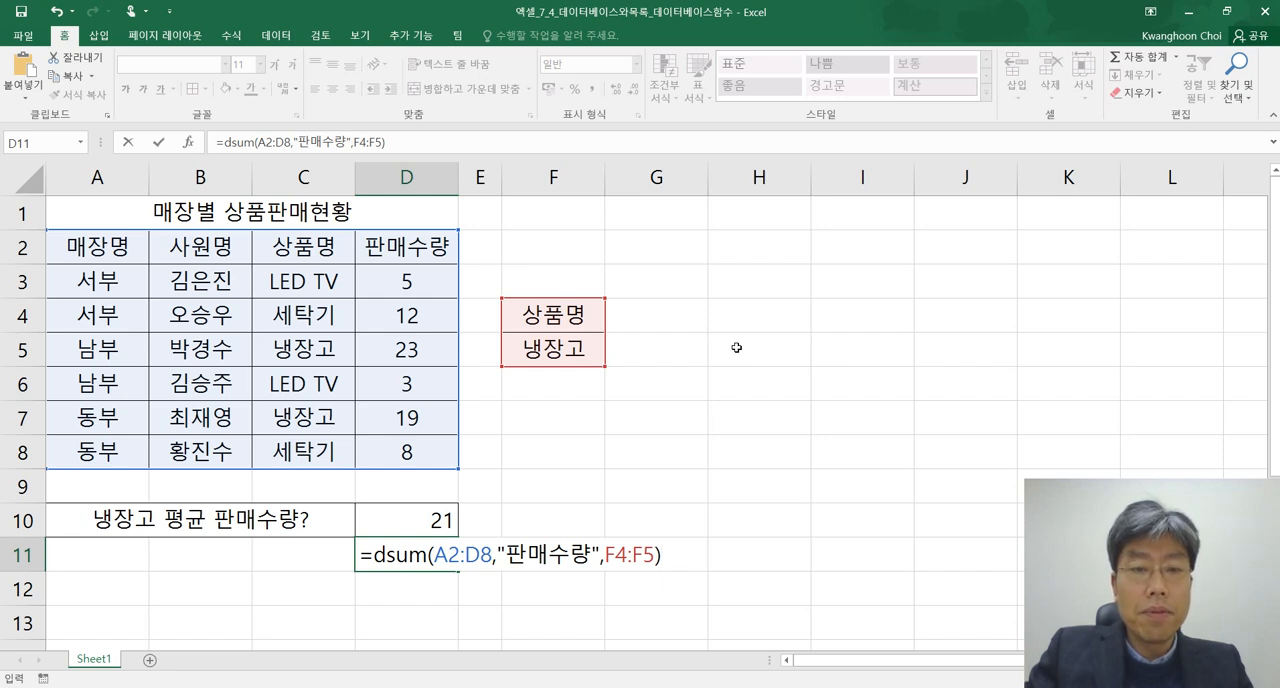
pyautogui.press('Return')
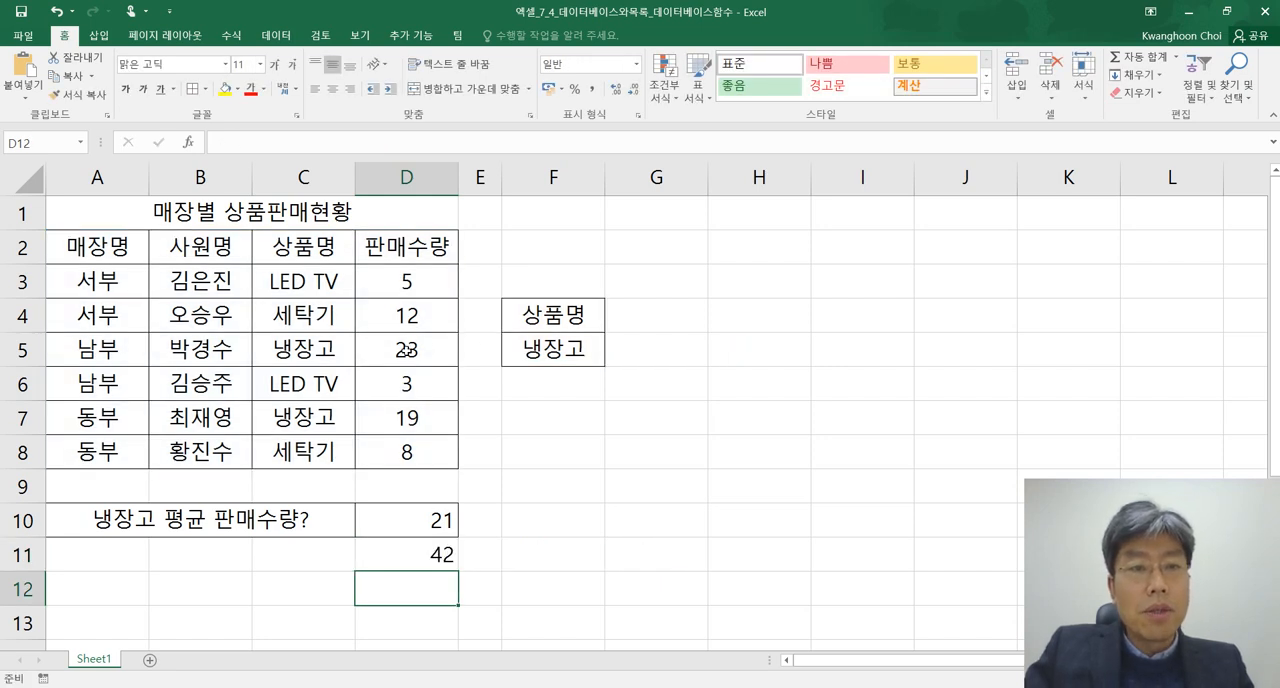
# Copy the DSUM formula from D11 into the Notepad notes, leaving a blank line below the DAVERAGE examples
pyautogui.click(405, 350)
pyautogui.click(430, 556)
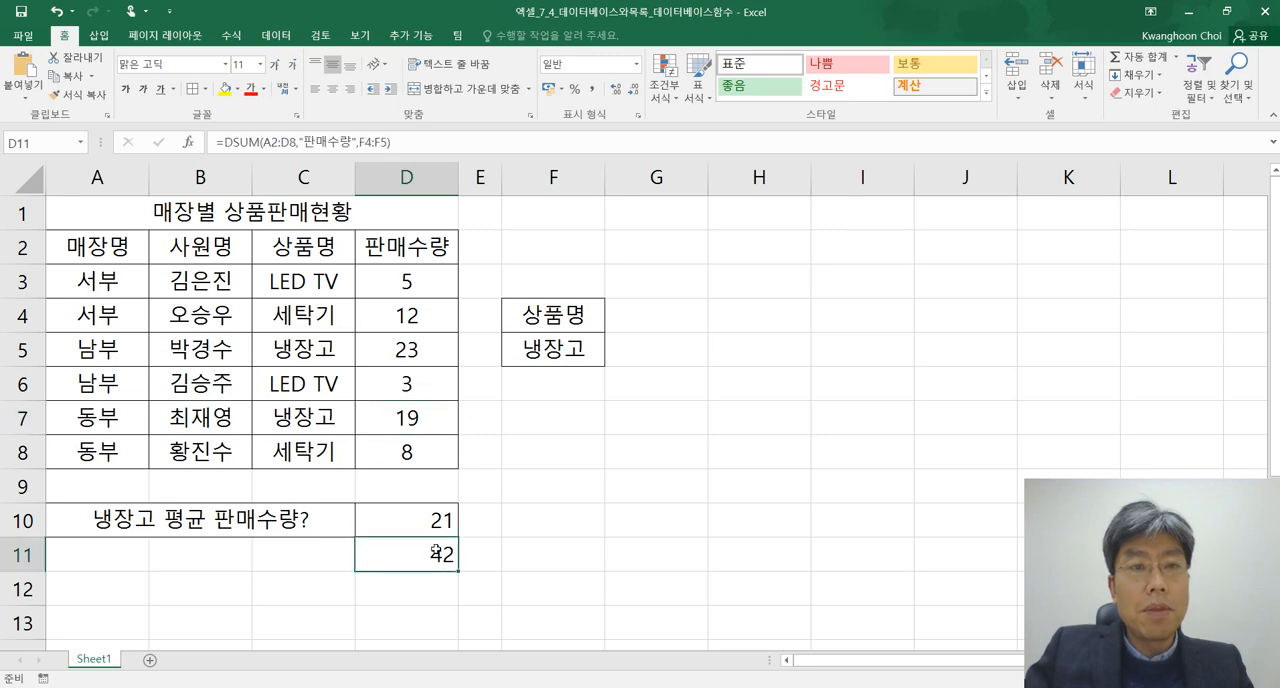
pyautogui.moveTo(392, 142); pyautogui.dragTo(225, 142)
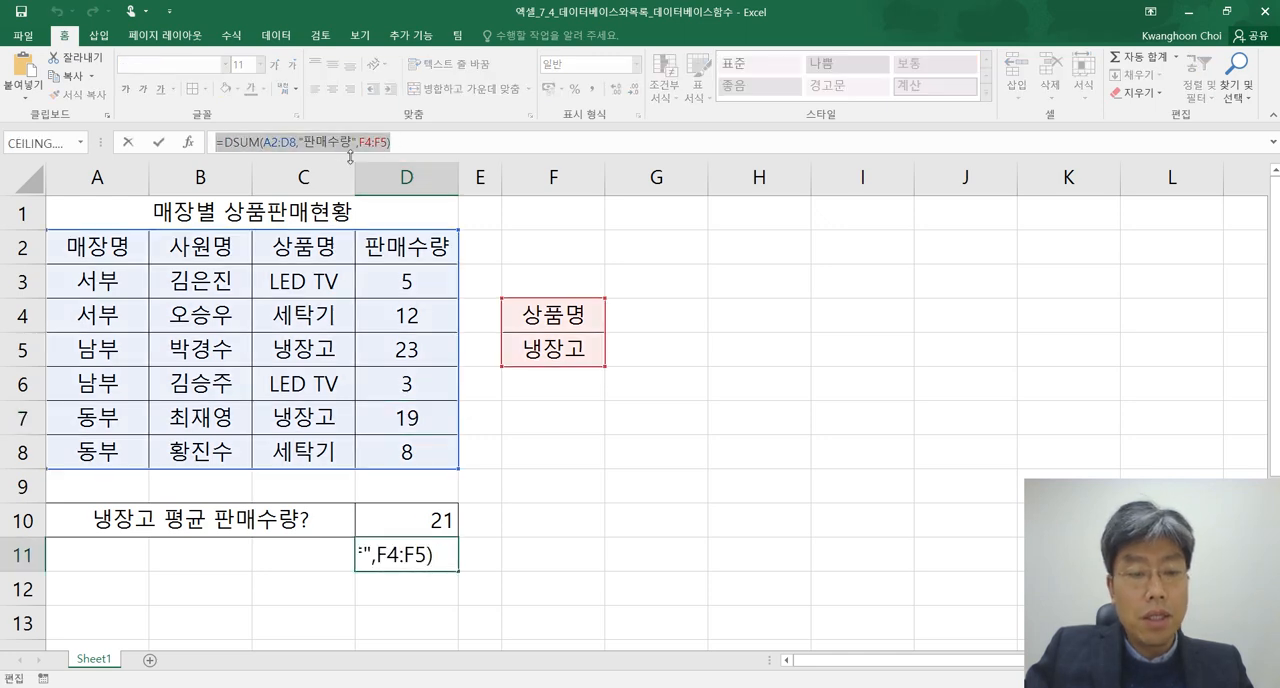
pyautogui.hotkey('alt', 'Tab')
pyautogui.hotkey('ctrl', 'End')
pyautogui.press('Return')
pyautogui.press('Return')
pyautogui.hotkey('ctrl', 'v')
pyautogui.press('Return')
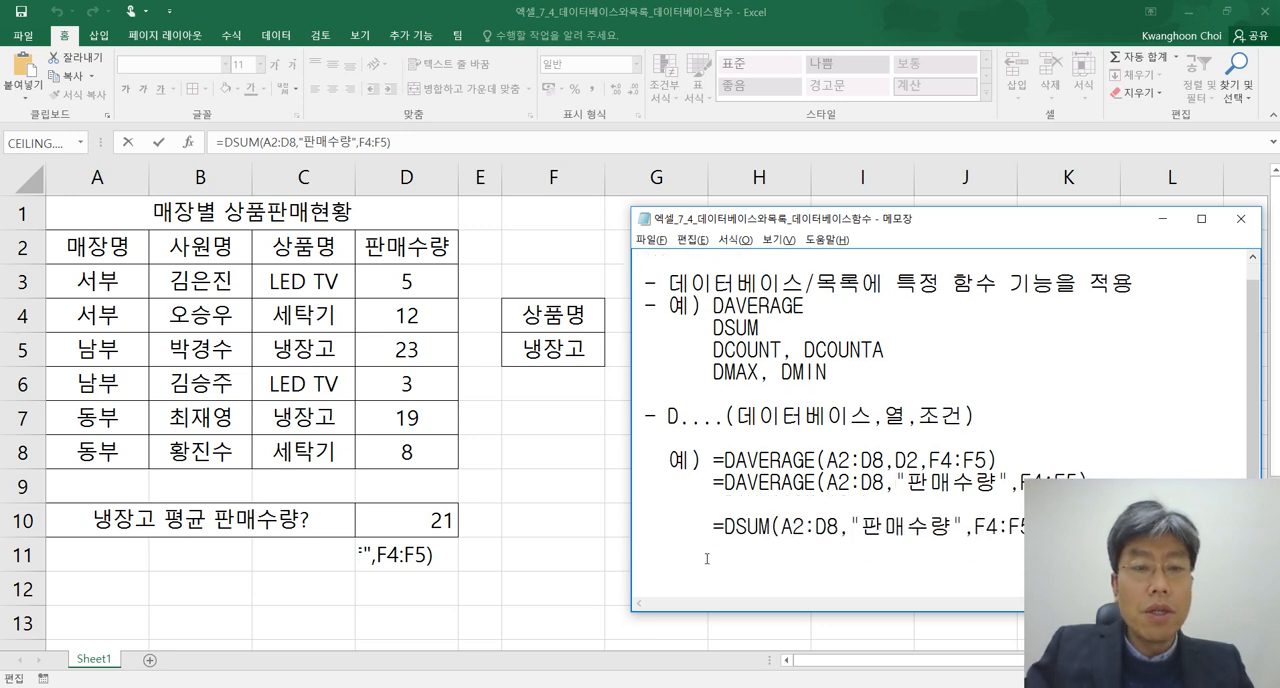
# Switch to Excel and replace DSUM with DMAX in D11's formula, keeping the same arguments
pyautogui.click(520, 558)
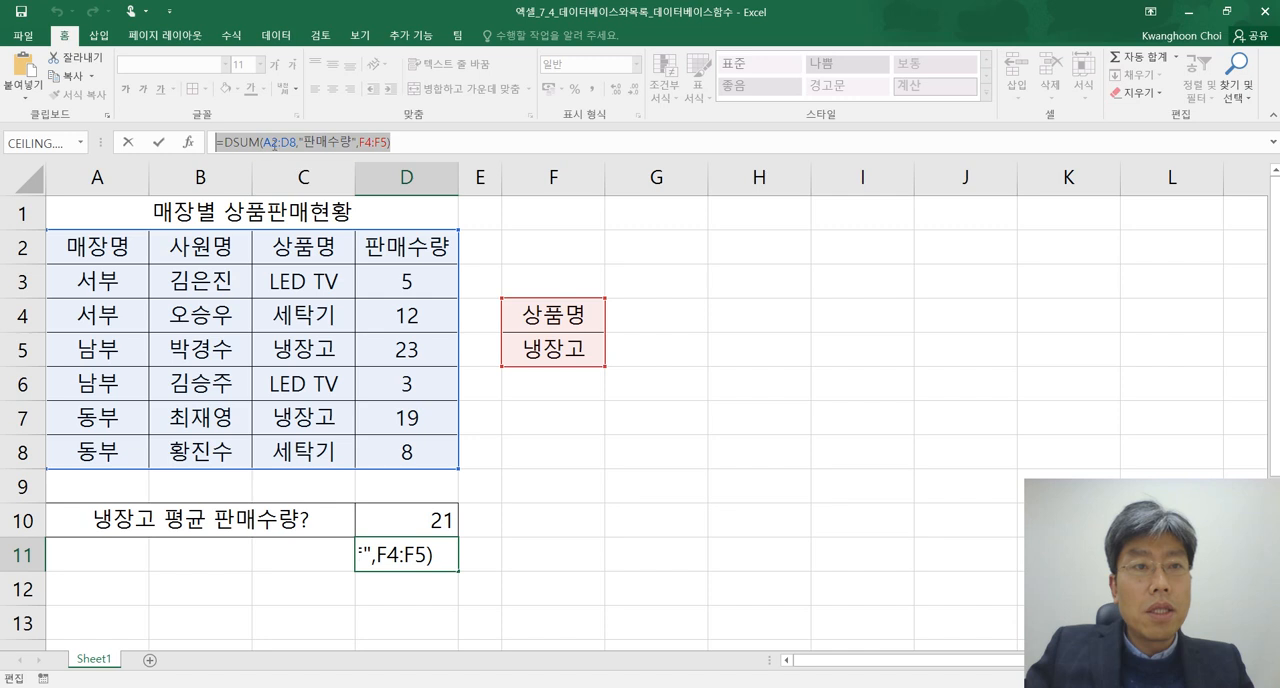
pyautogui.click(257, 142)
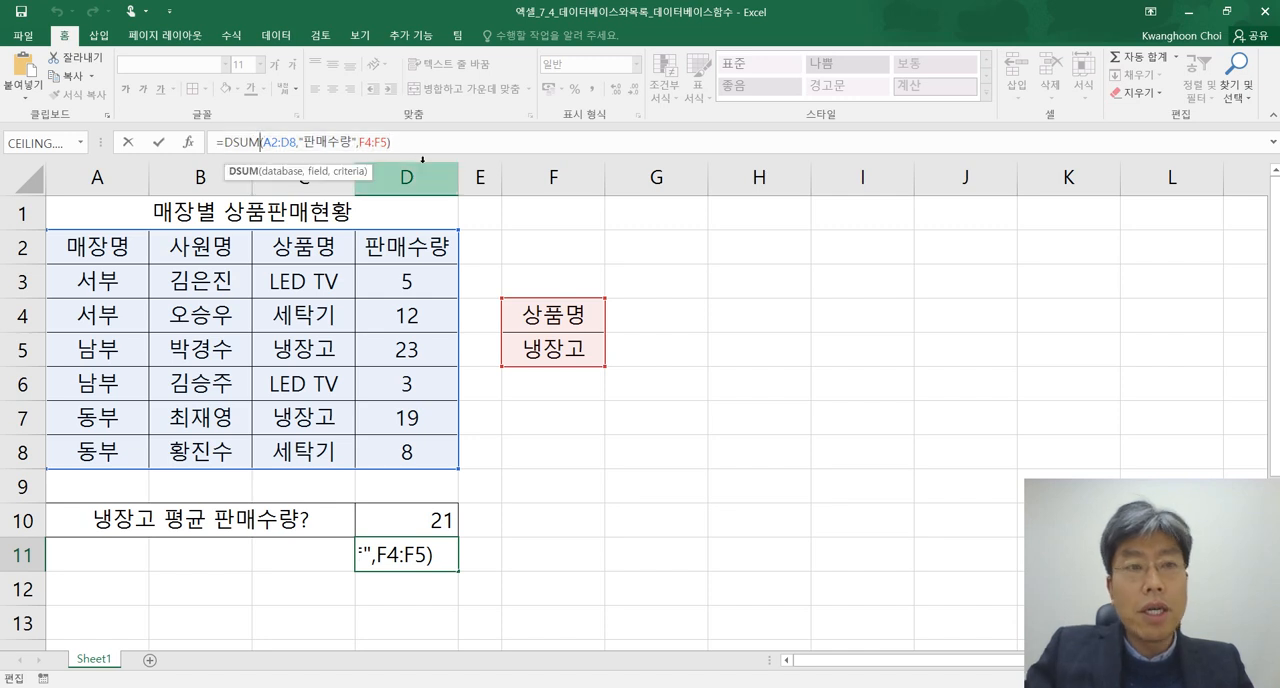
pyautogui.press('BackSpace')
pyautogui.press('BackSpace')
pyautogui.press('BackSpace')
pyautogui.write('ㅡㅁ')
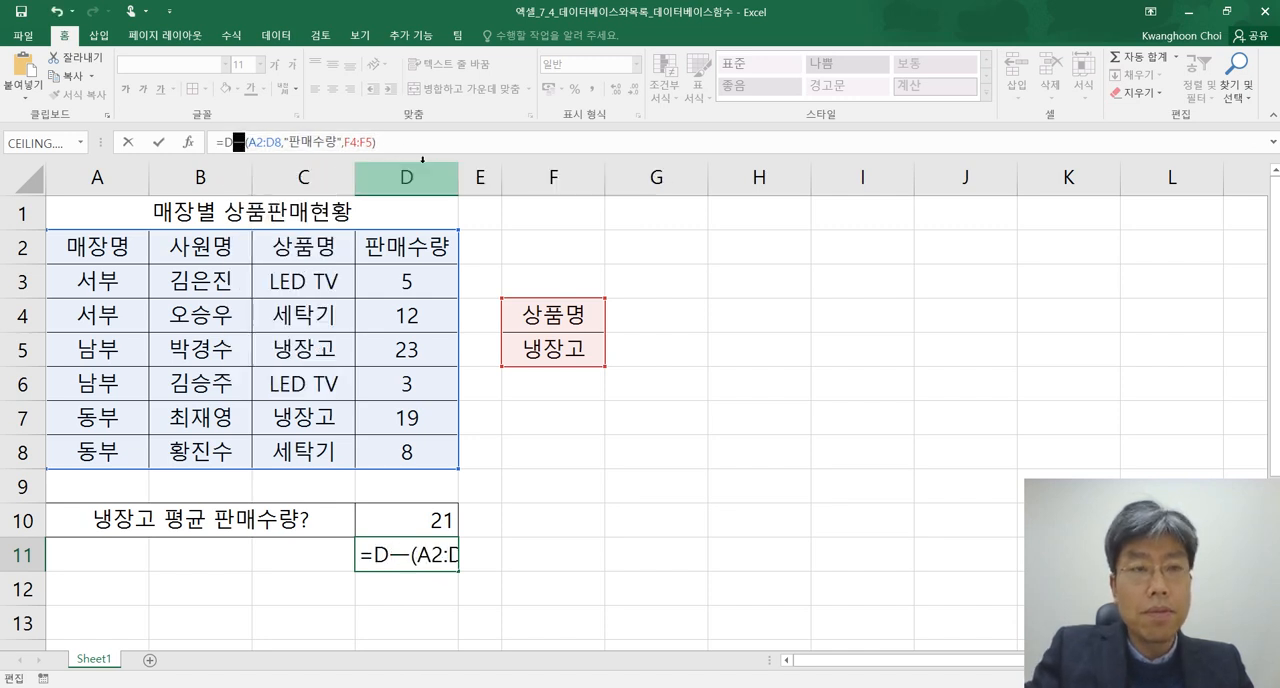
pyautogui.press('BackSpace')
pyautogui.press('BackSpace')
pyautogui.write('MAX')
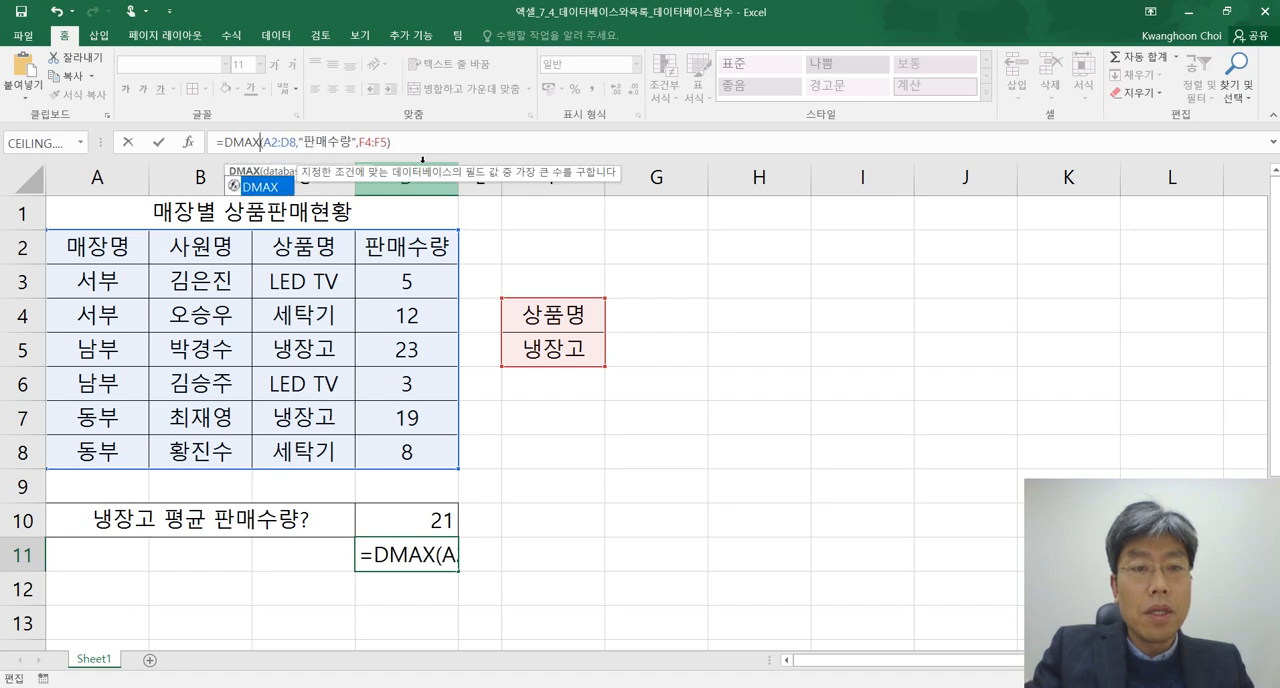
pyautogui.press('Return')
pyautogui.press('Up')
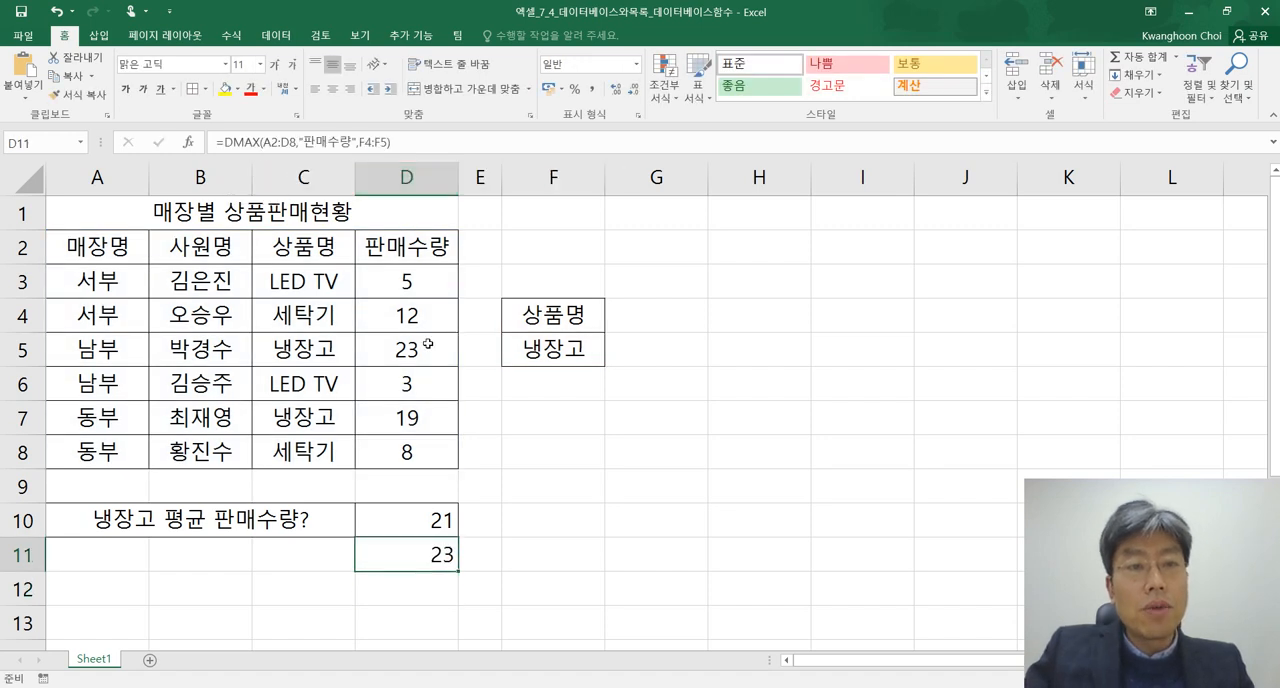
# Change the product criterion in F5 to LED TV and check the DMAX cell against the LED TV sales quantities
pyautogui.click(556, 351)
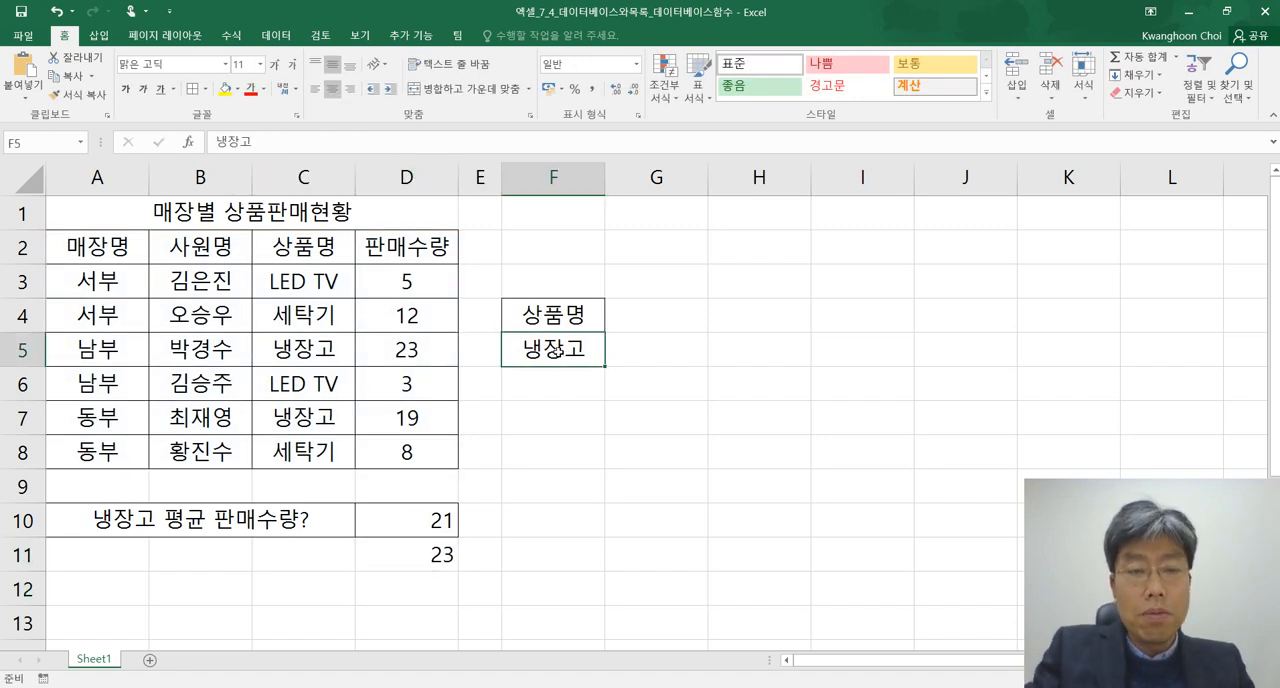
pyautogui.write('LED TV')
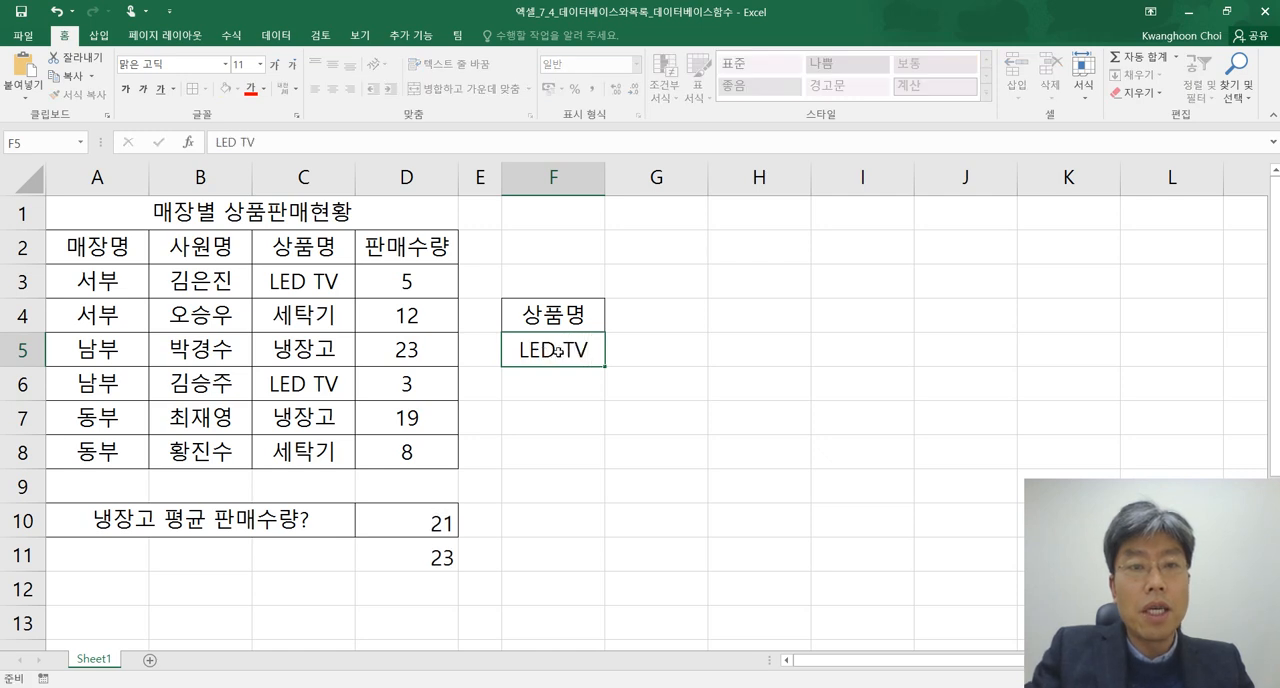
pyautogui.press('Return')
pyautogui.click(556, 350)
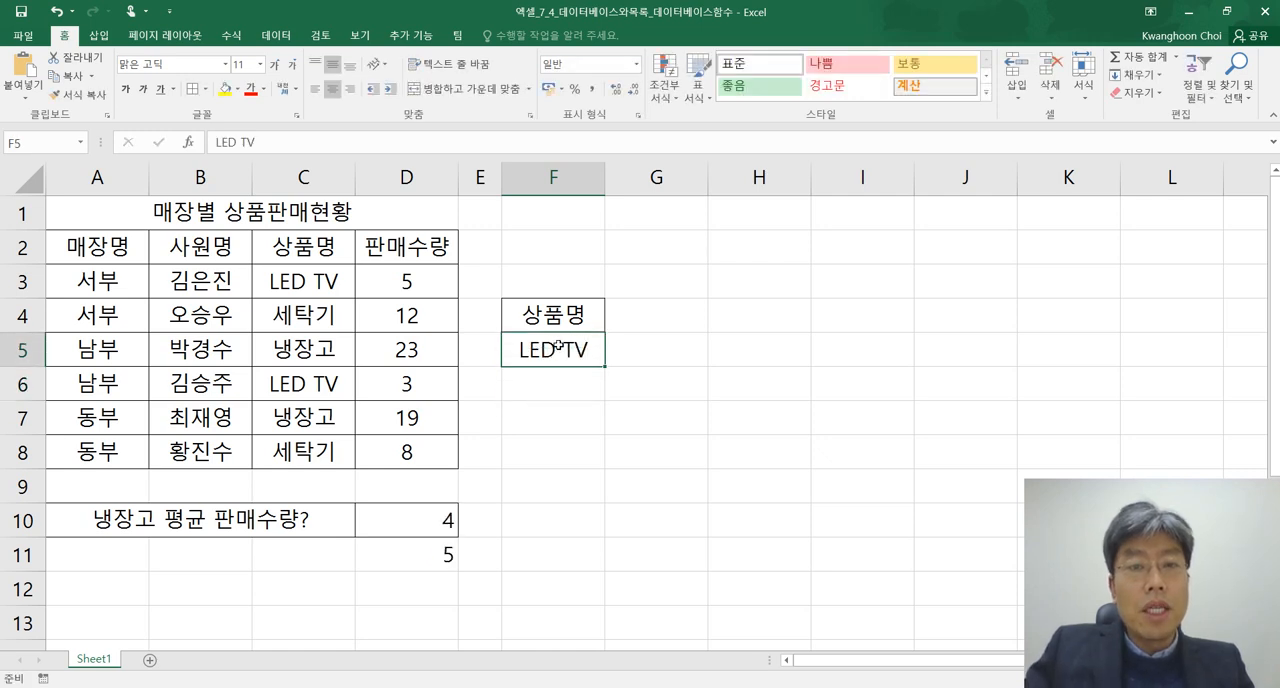
pyautogui.click(430, 554)
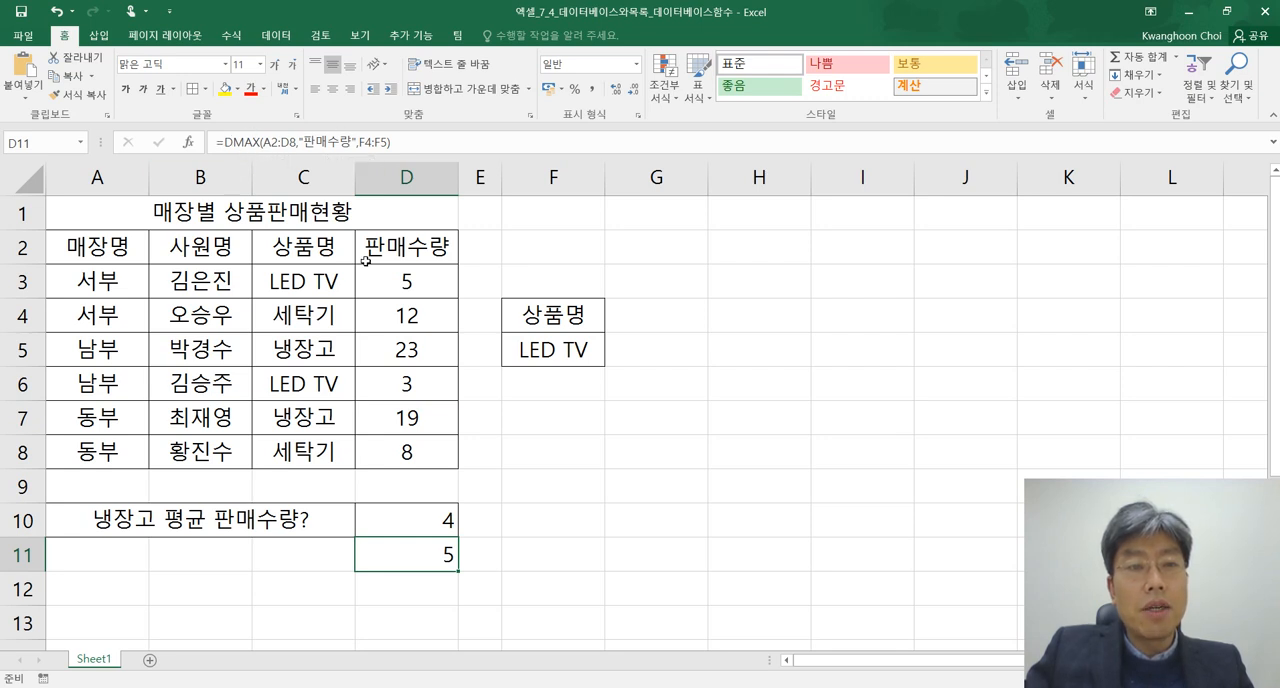
pyautogui.click(414, 281)
pyautogui.click(405, 386)
# Change the function in D11's formula to DMIN, keeping the same database, field and criteria arguments
pyautogui.click(440, 554)
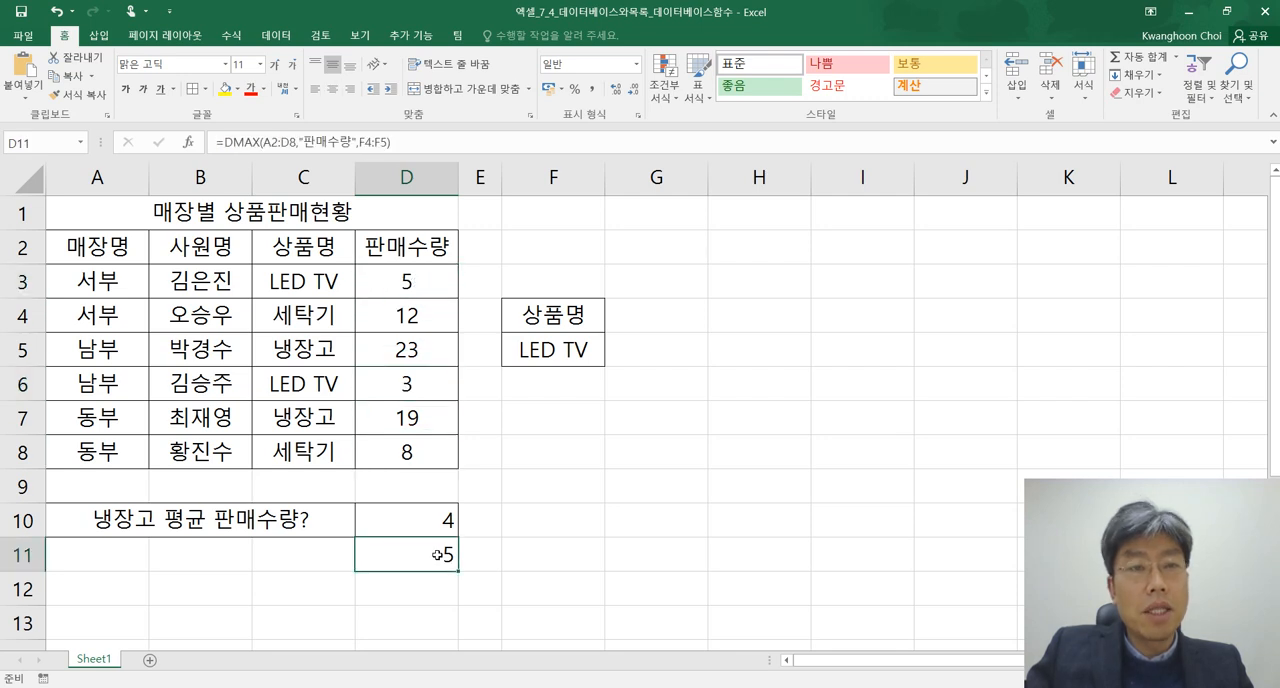
pyautogui.click(263, 142)
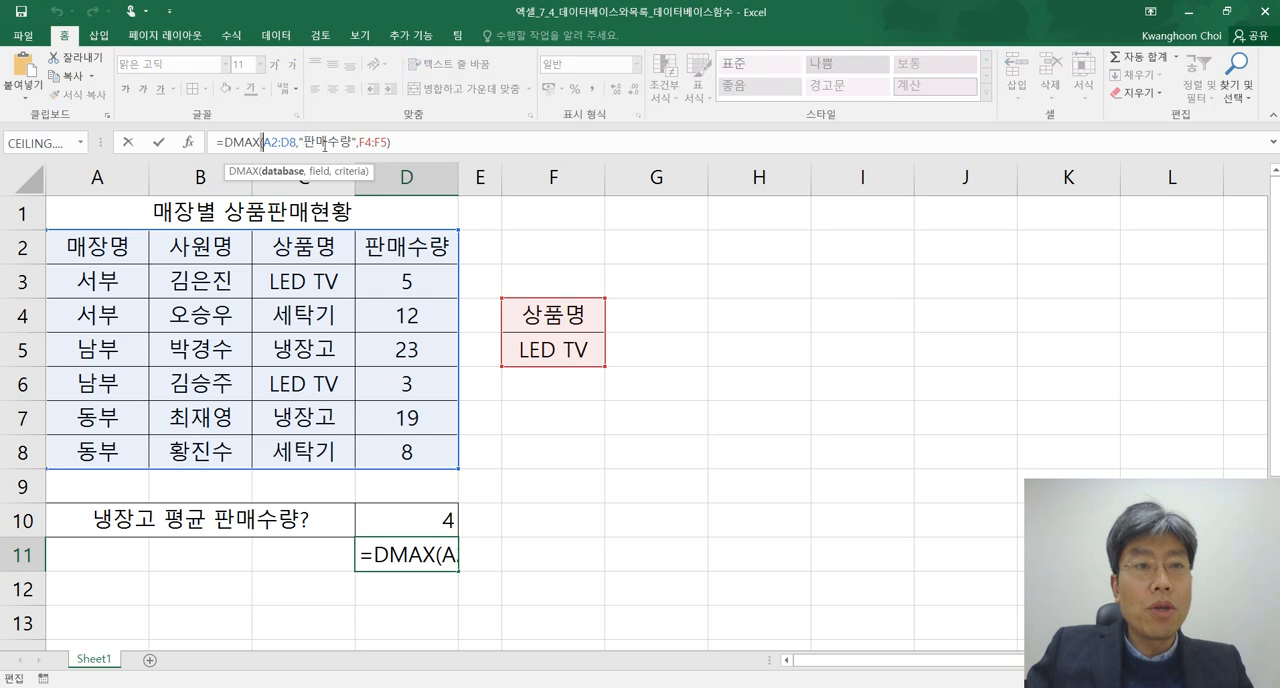
pyautogui.press('BackSpace')
pyautogui.press('BackSpace')
pyautogui.press('BackSpace')
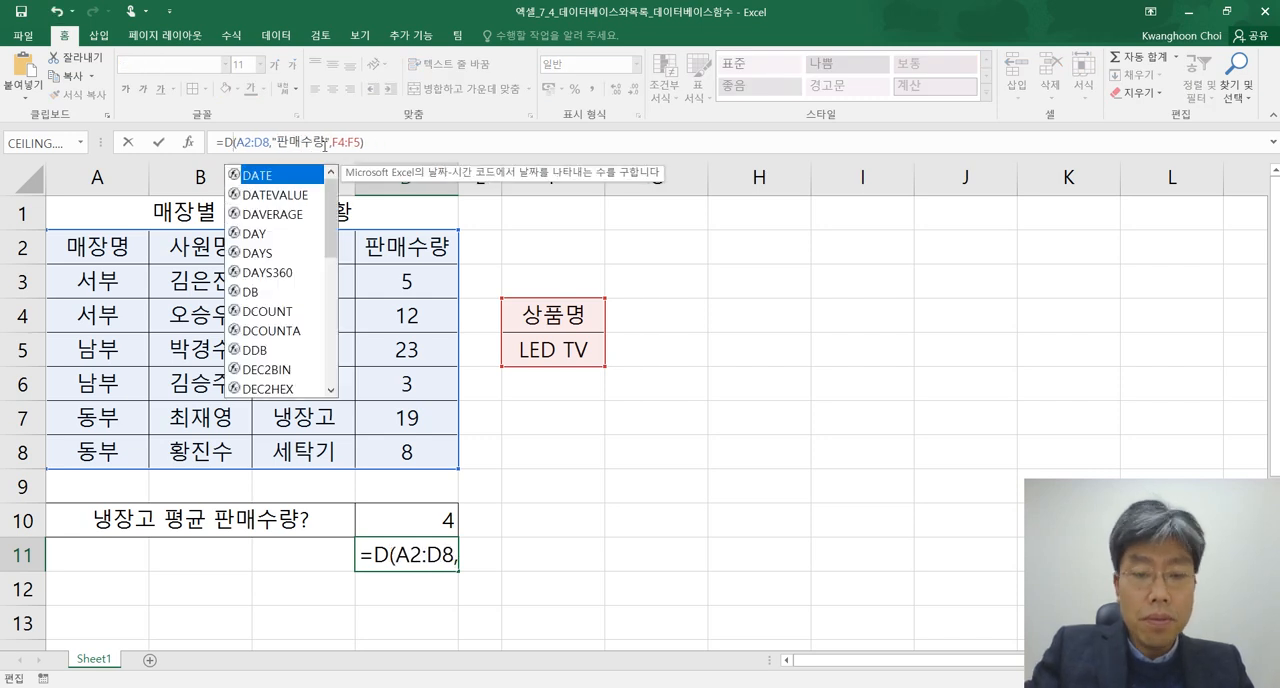
pyautogui.write('MIN')
pyautogui.press('Return')
pyautogui.press('Up')
# Copy the DMIN formula from D11 into the Notepad notes on the line beneath the DSUM example
pyautogui.hotkey('alt', 'Tab')
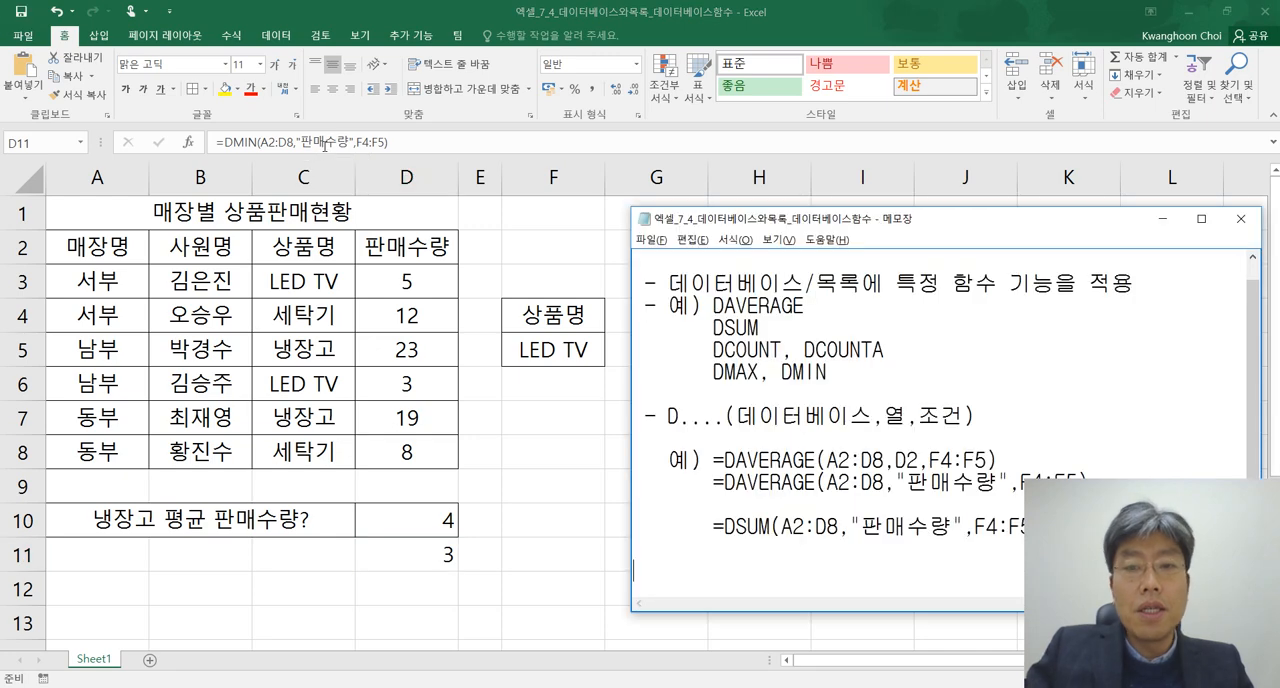
pyautogui.hotkey('alt', 'Tab')
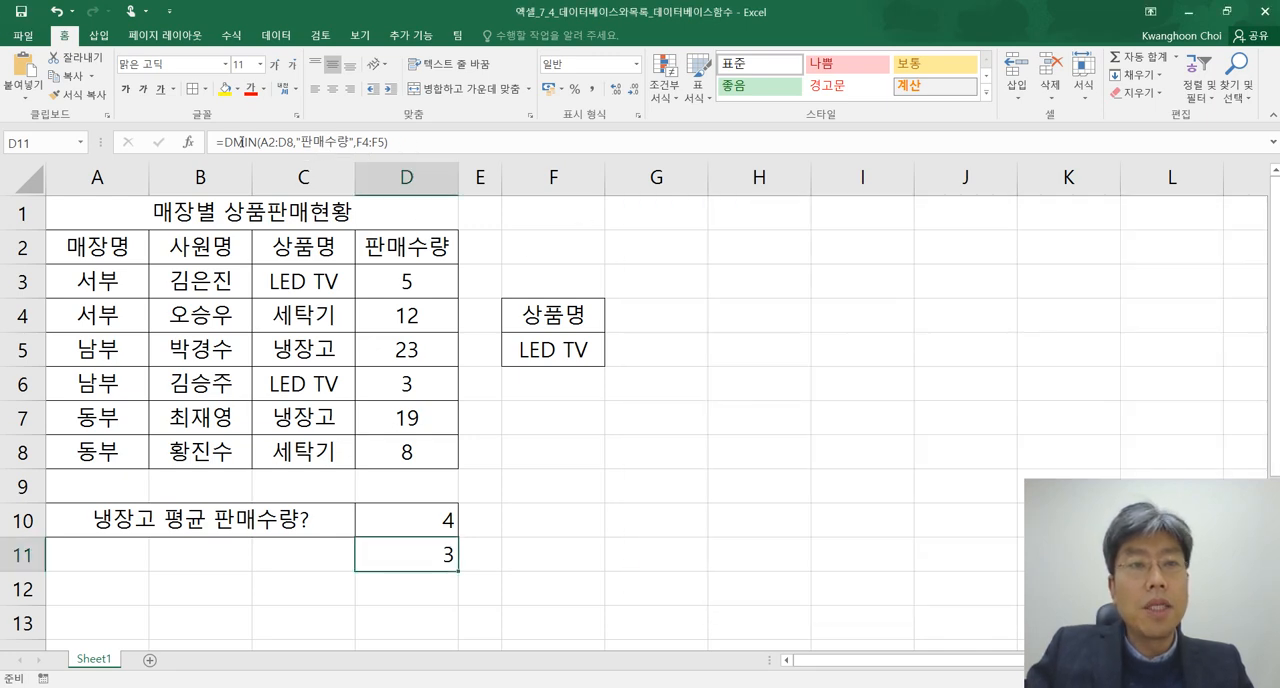
pyautogui.click(377, 142)
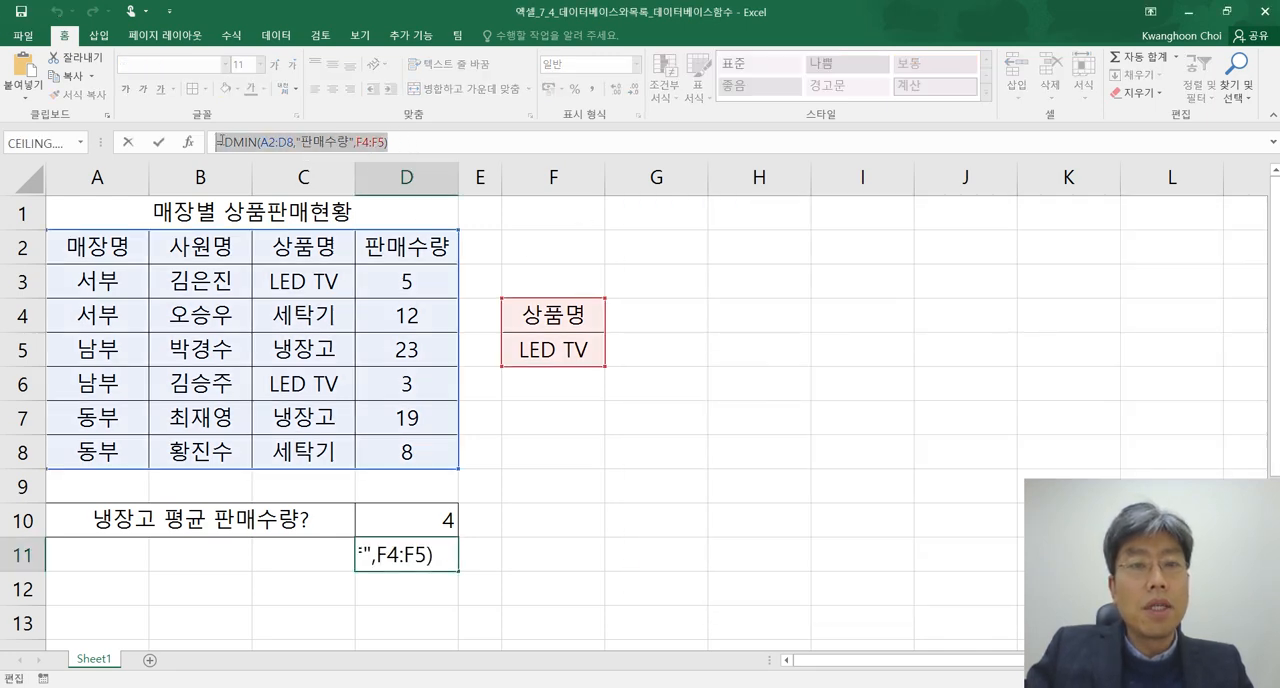
pyautogui.hotkey('alt', 'Tab')
pyautogui.press('Return')
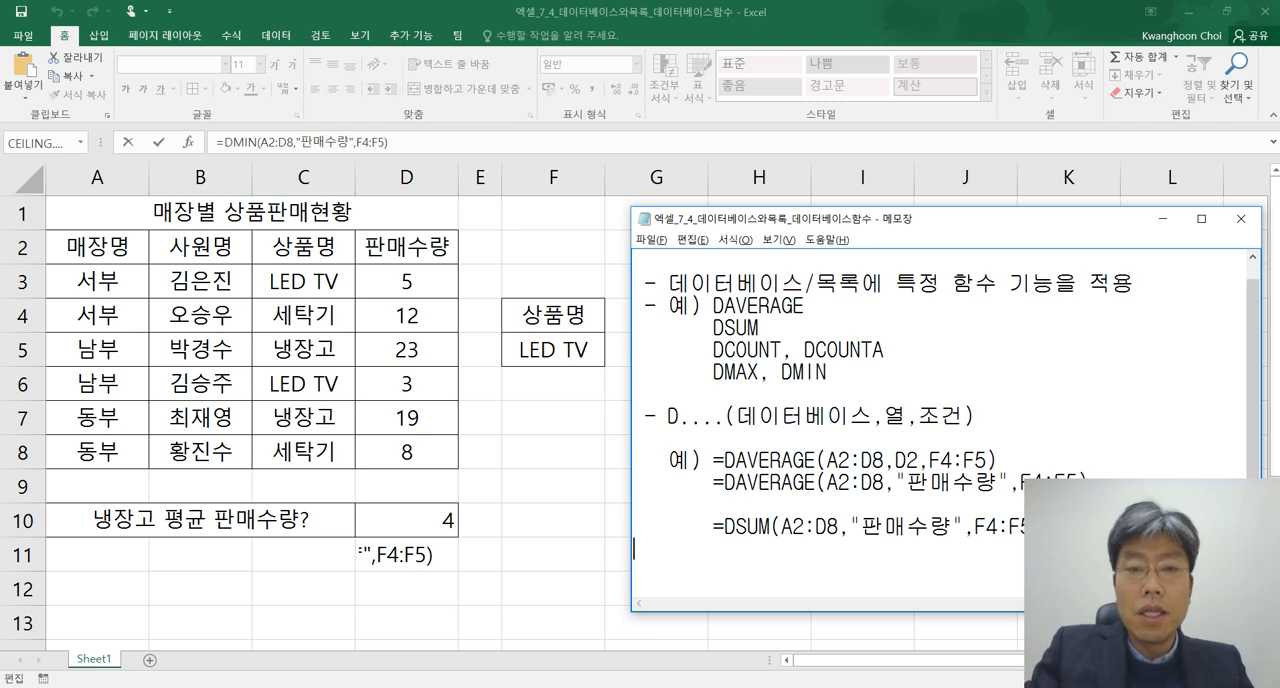
pyautogui.write('=DMIN(A2:D8,"판매수량",F4:F5)')
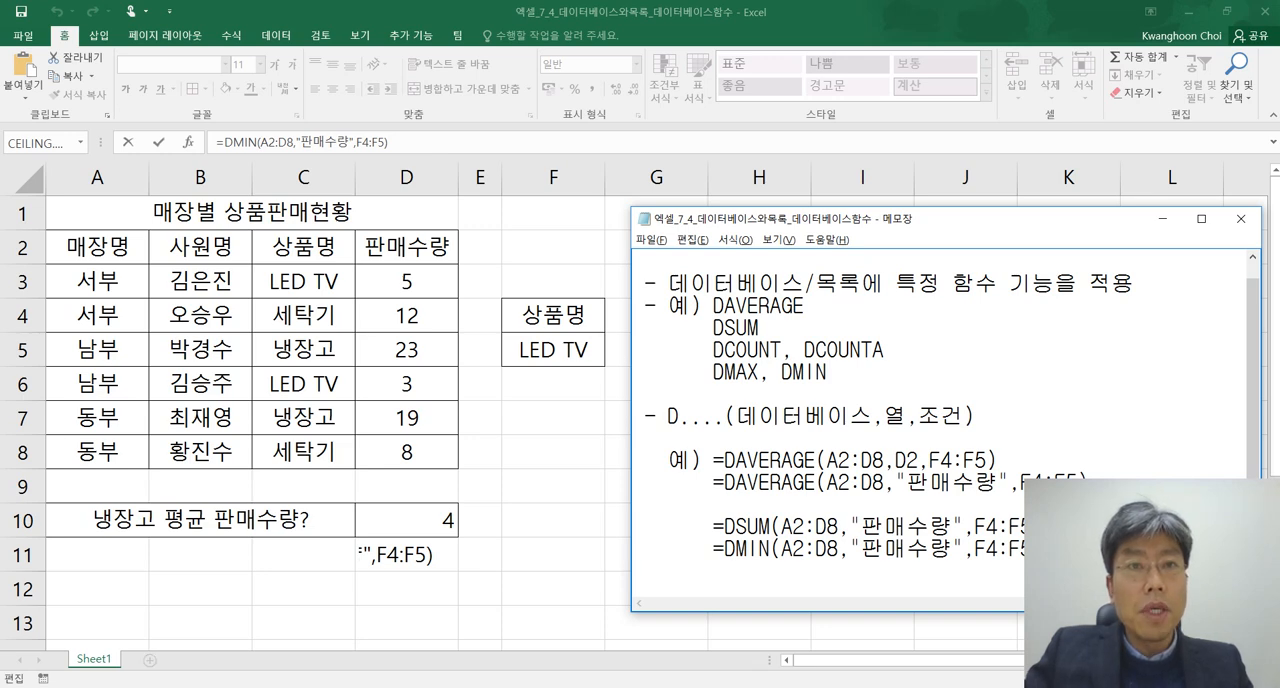
# Switch to Excel and commit the DMIN formula in D11, keeping that cell selected
pyautogui.hotkey('alt', 'Tab')
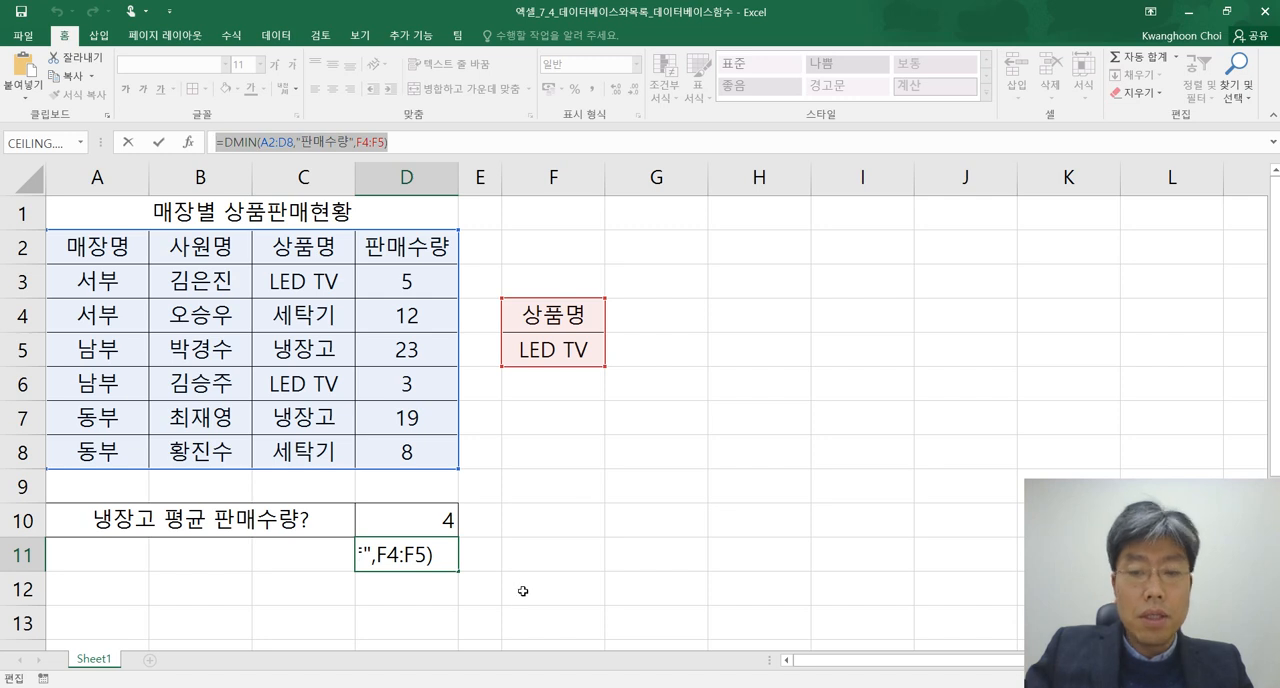
pyautogui.hotkey('ctrl', 'Return')
pyautogui.press('Up')
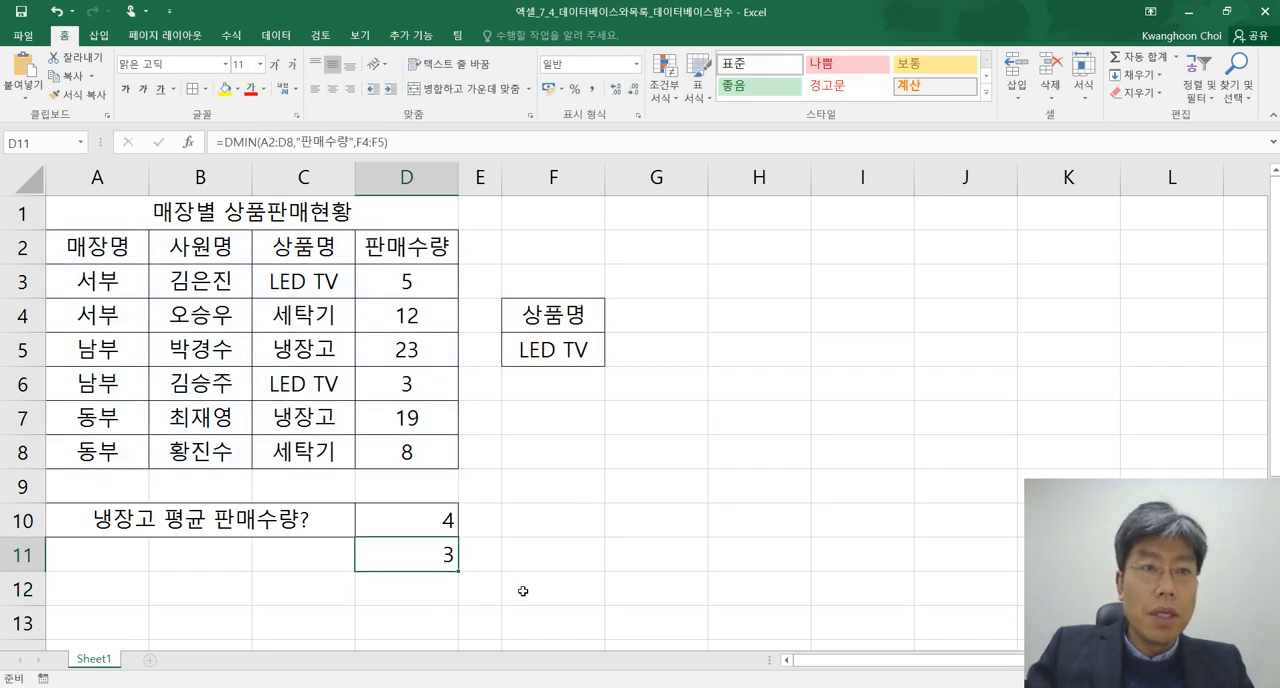
# Enter a DCOUNT formula in D11 with database A2:D8, field "판매수량" and criteria range F4:F5
pyautogui.write('=dcount(')
pyautogui.moveTo(100, 248); pyautogui.dragTo(393, 450)
pyautogui.write(',')
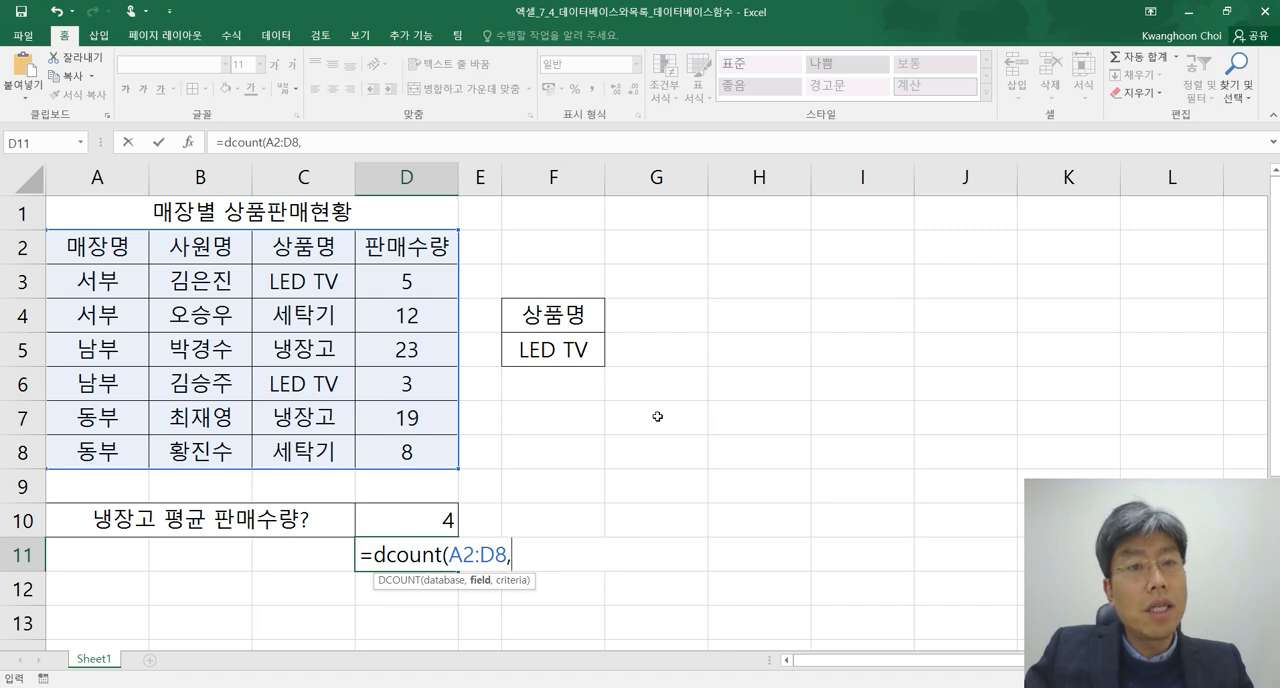
pyautogui.write('"')
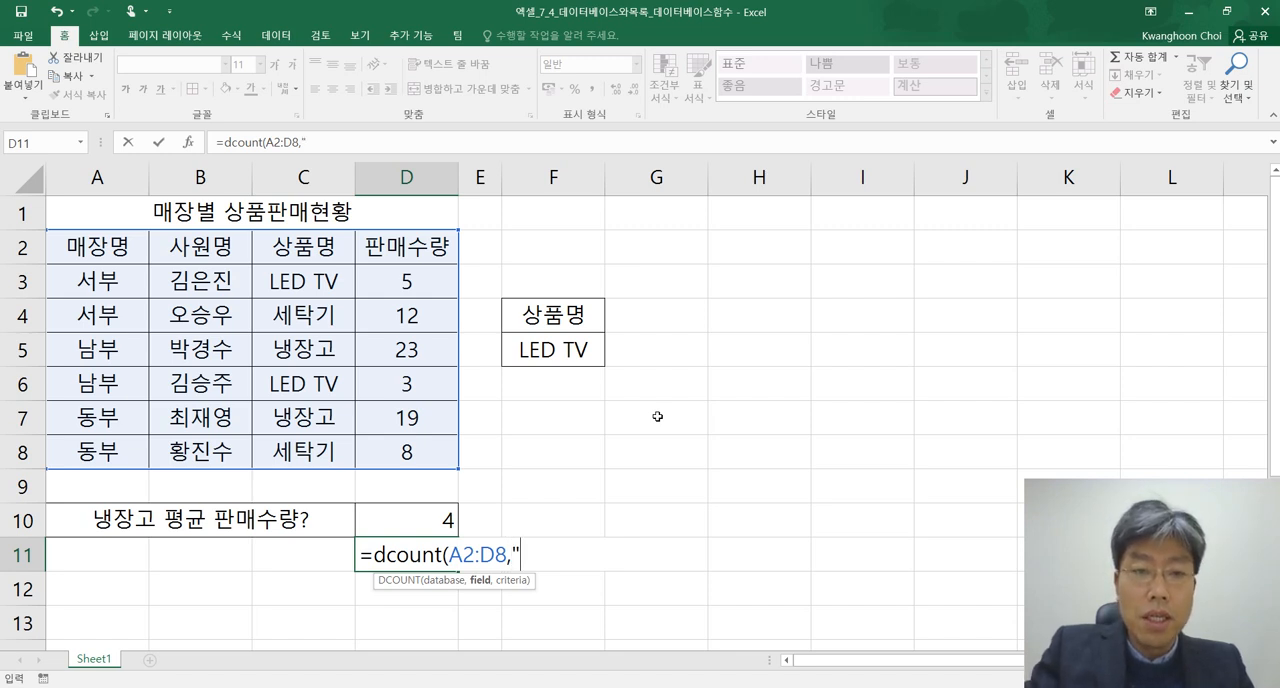
pyautogui.write('판매술')
pyautogui.write('량",')
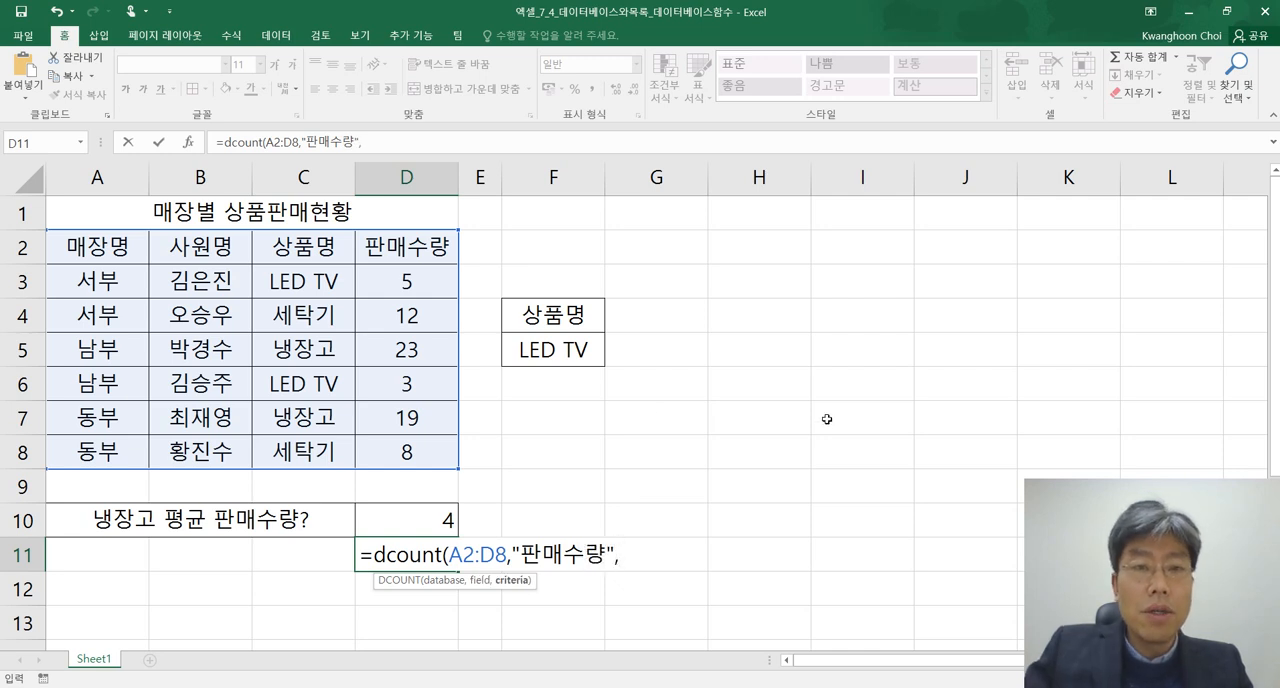
pyautogui.moveTo(548, 310); pyautogui.dragTo(600, 354)
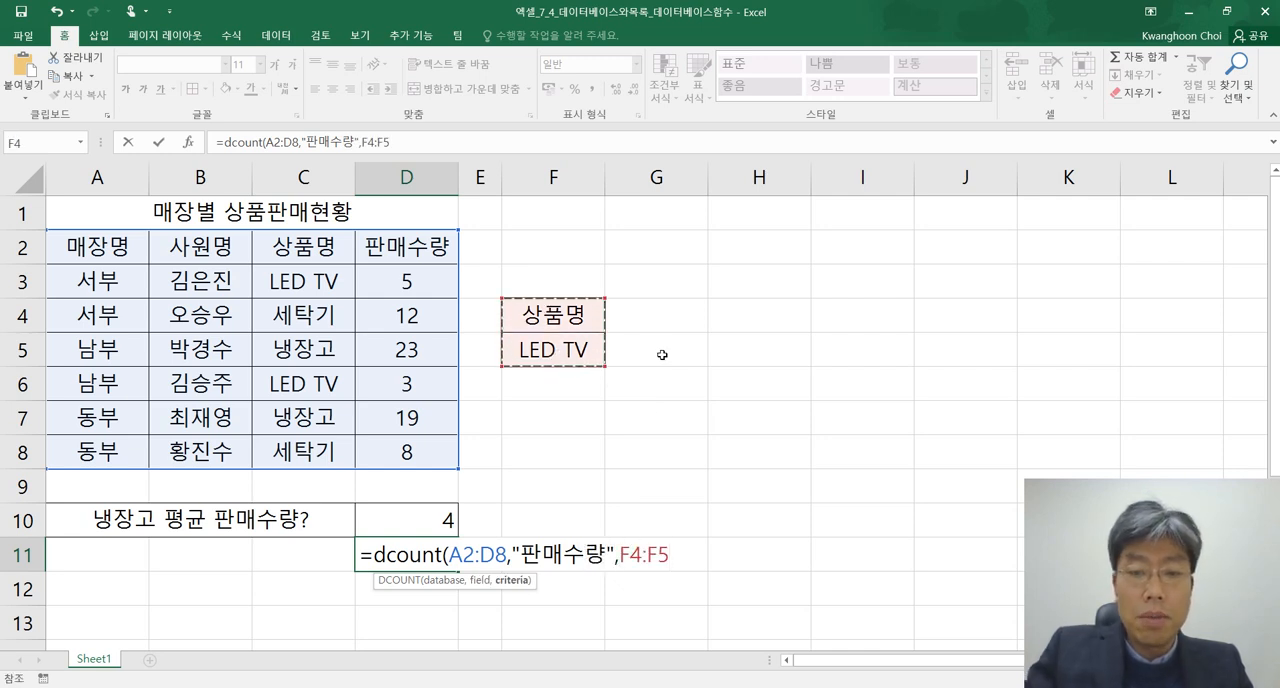
pyautogui.write(')')
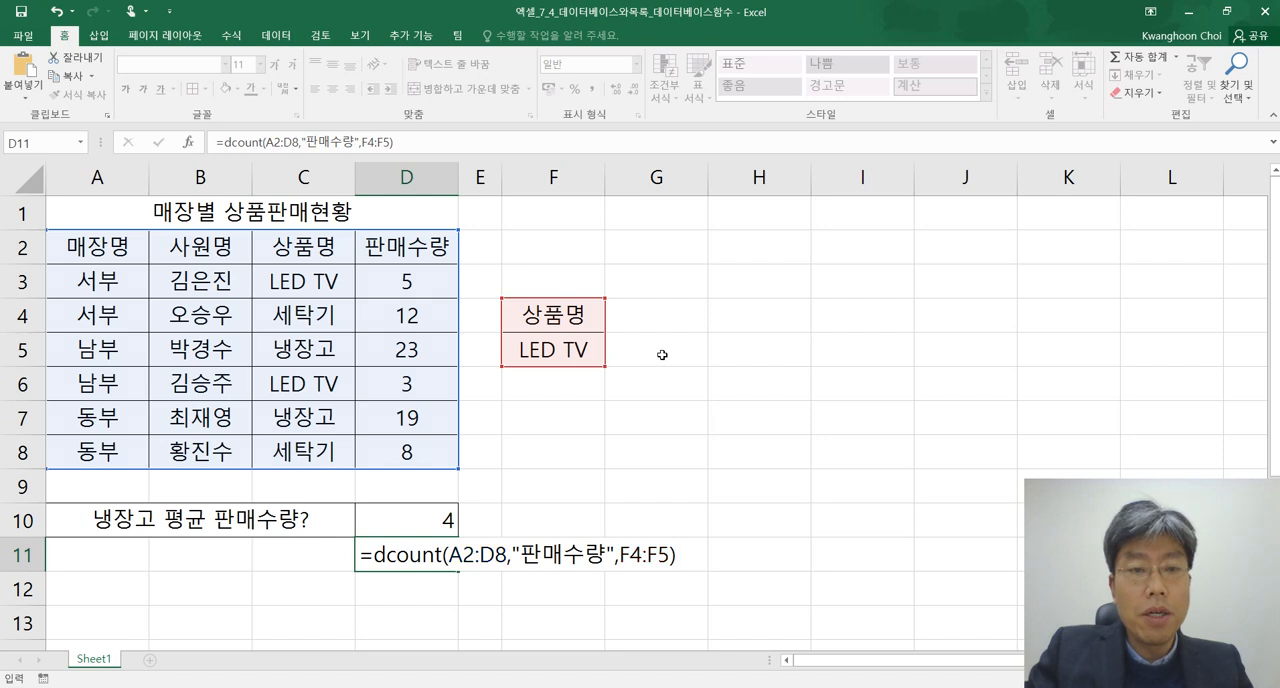
pyautogui.press('Return')
pyautogui.click(428, 557)
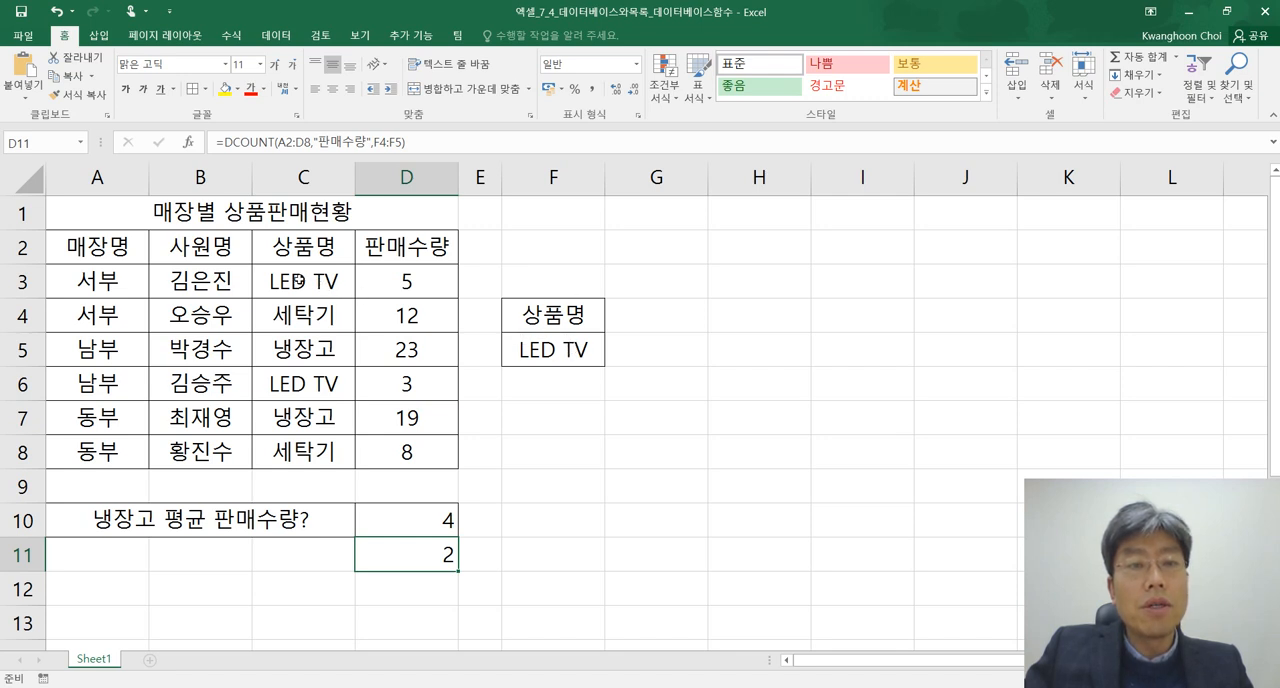
# Check the DCOUNT cell against the two LED TV records in rows 3 and 6 and their sales quantities
pyautogui.moveTo(86, 280); pyautogui.dragTo(400, 285)
pyautogui.moveTo(88, 383); pyautogui.dragTo(395, 384)
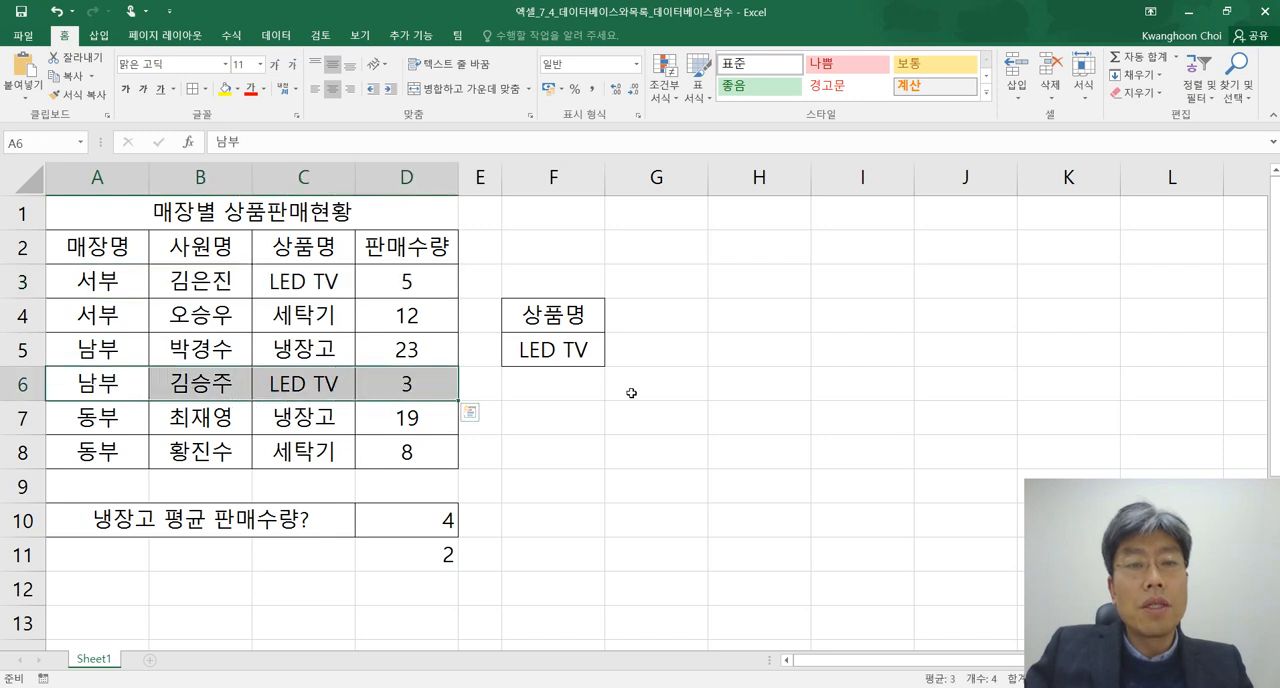
pyautogui.click(409, 281)
pyautogui.click(409, 386)
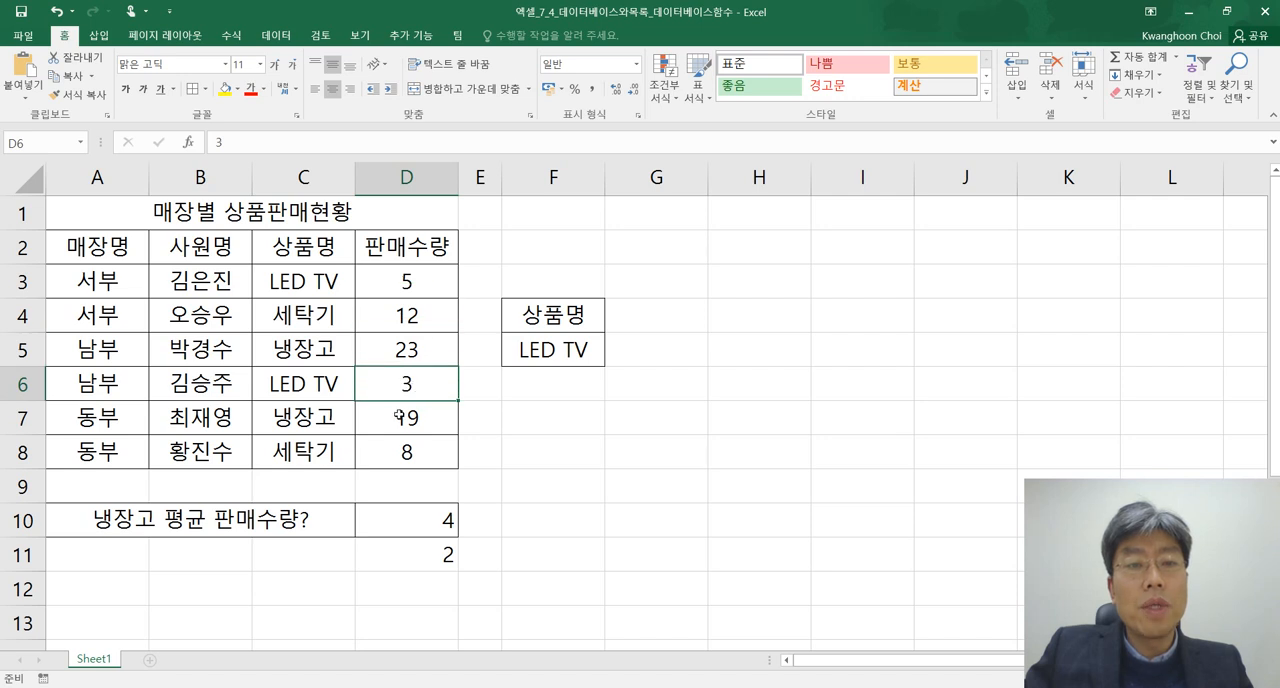
pyautogui.click(437, 558)
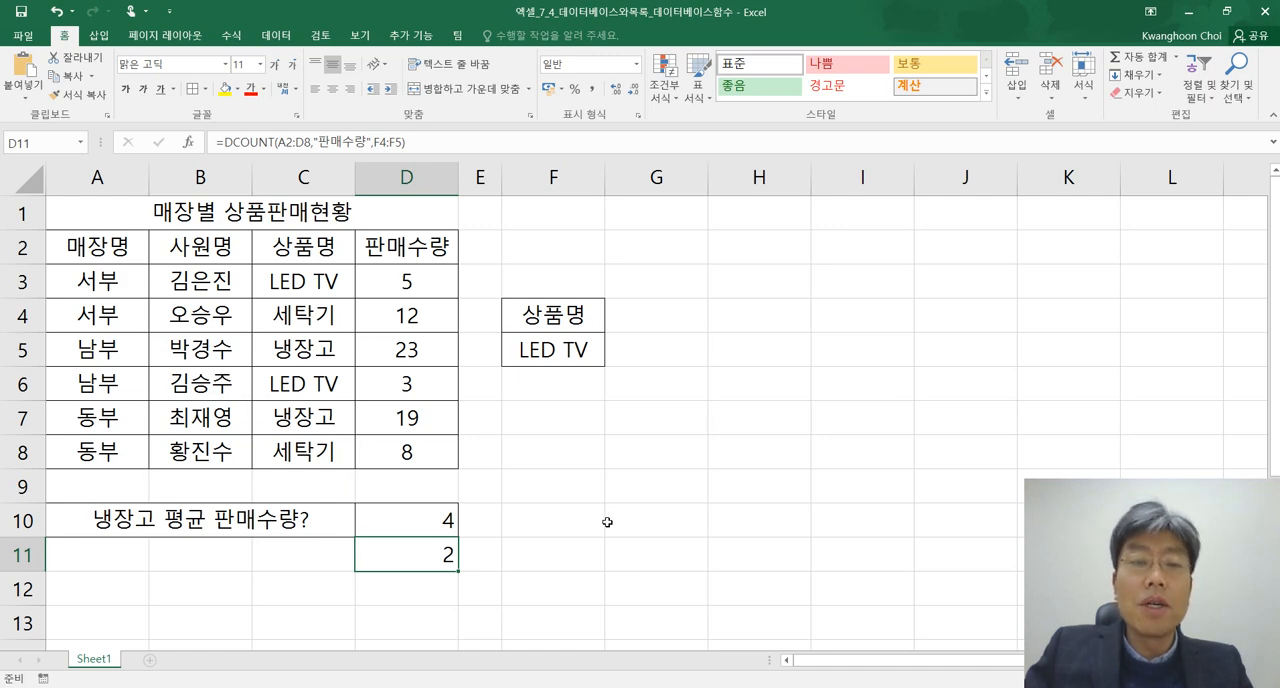
# Copy the DCOUNT formula from D11 into the Notepad notes below the DMIN example, leaving a blank line between them
pyautogui.hotkey('alt', 'Tab')
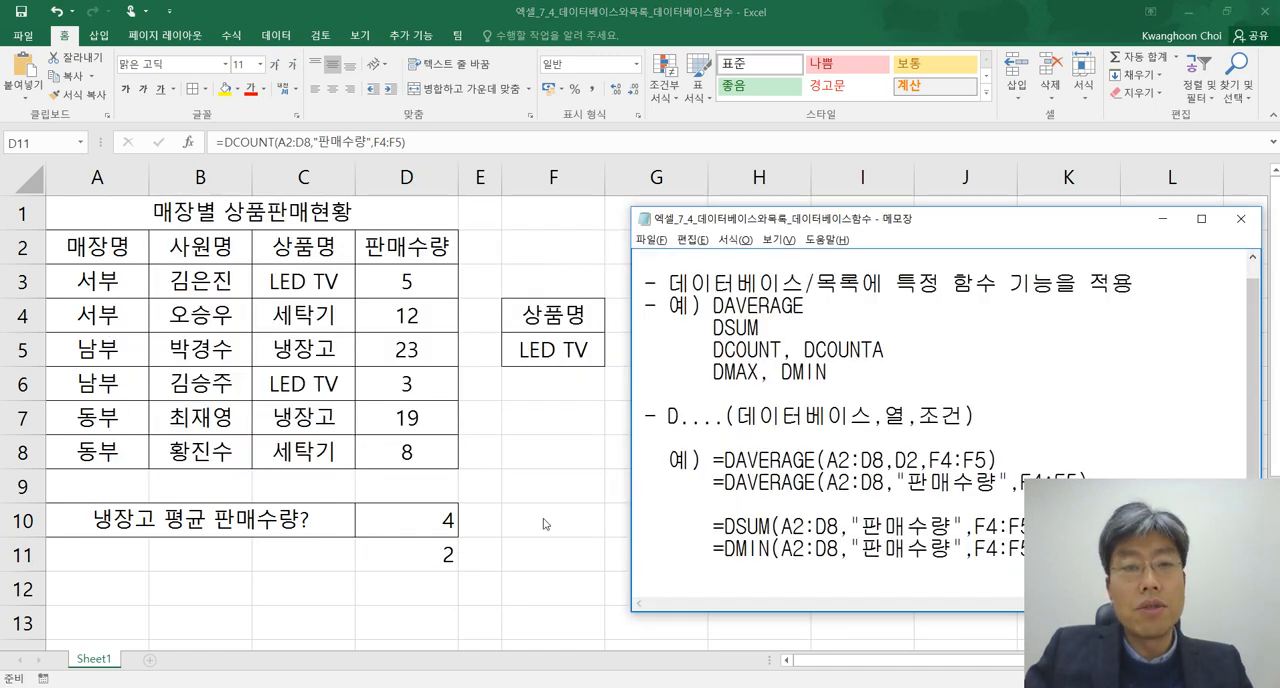
pyautogui.click(443, 555)
pyautogui.moveTo(421, 143); pyautogui.dragTo(206, 136)
pyautogui.hotkey('ctrl', 'c')
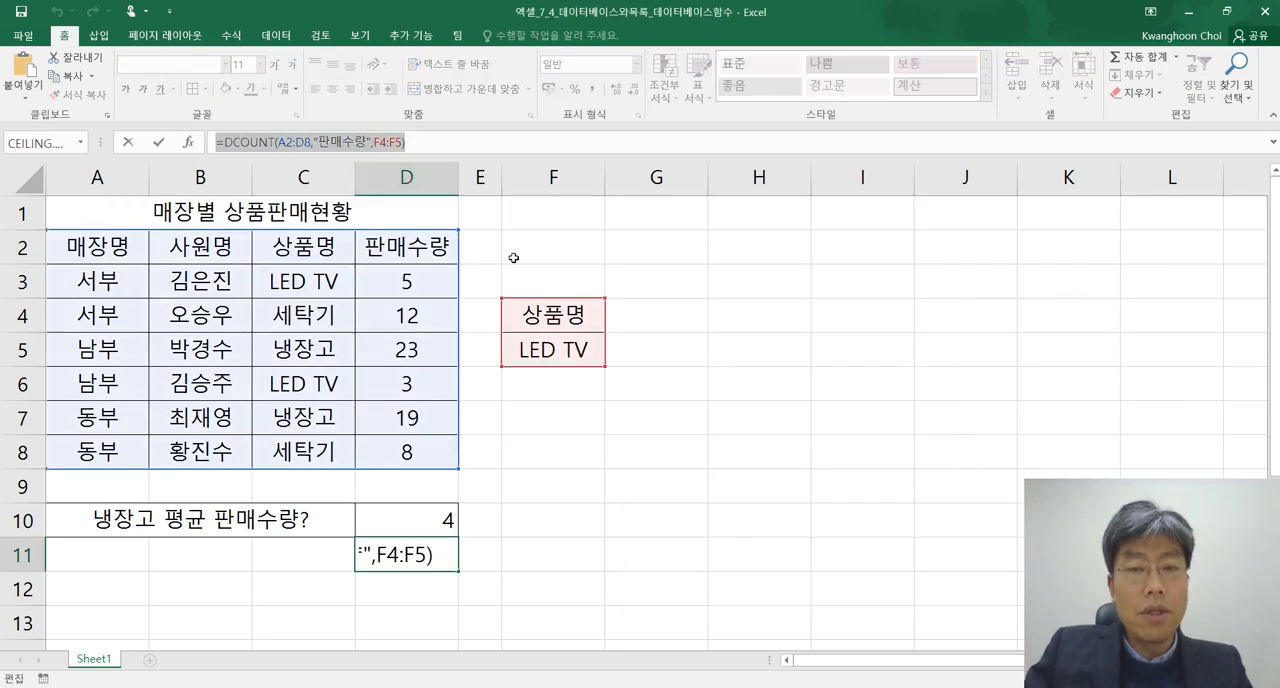
pyautogui.hotkey('alt', 'Tab')
pyautogui.click(892, 566)
pyautogui.press('Return')
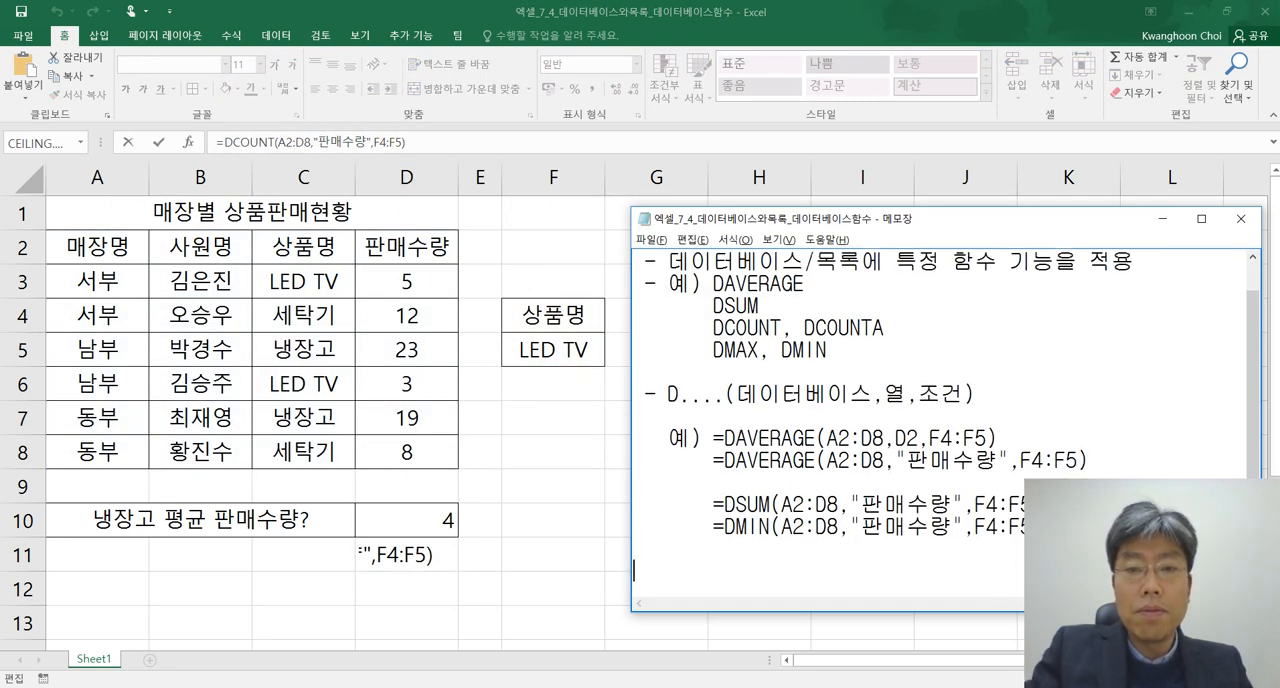
pyautogui.hotkey('ctrl', 'v')
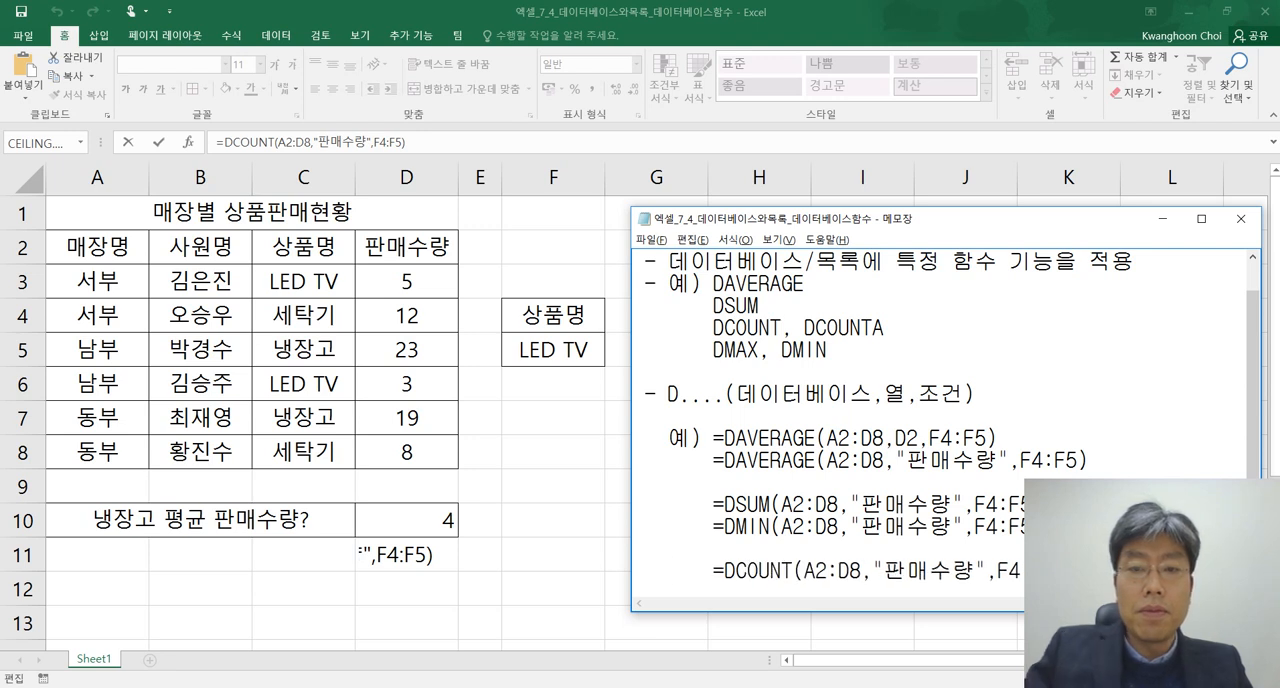
# Make the Notepad window taller and highlight "데이터베이스/목록에" in the notes' description of database functions
pyautogui.moveTo(945, 218); pyautogui.dragTo(954, 109)
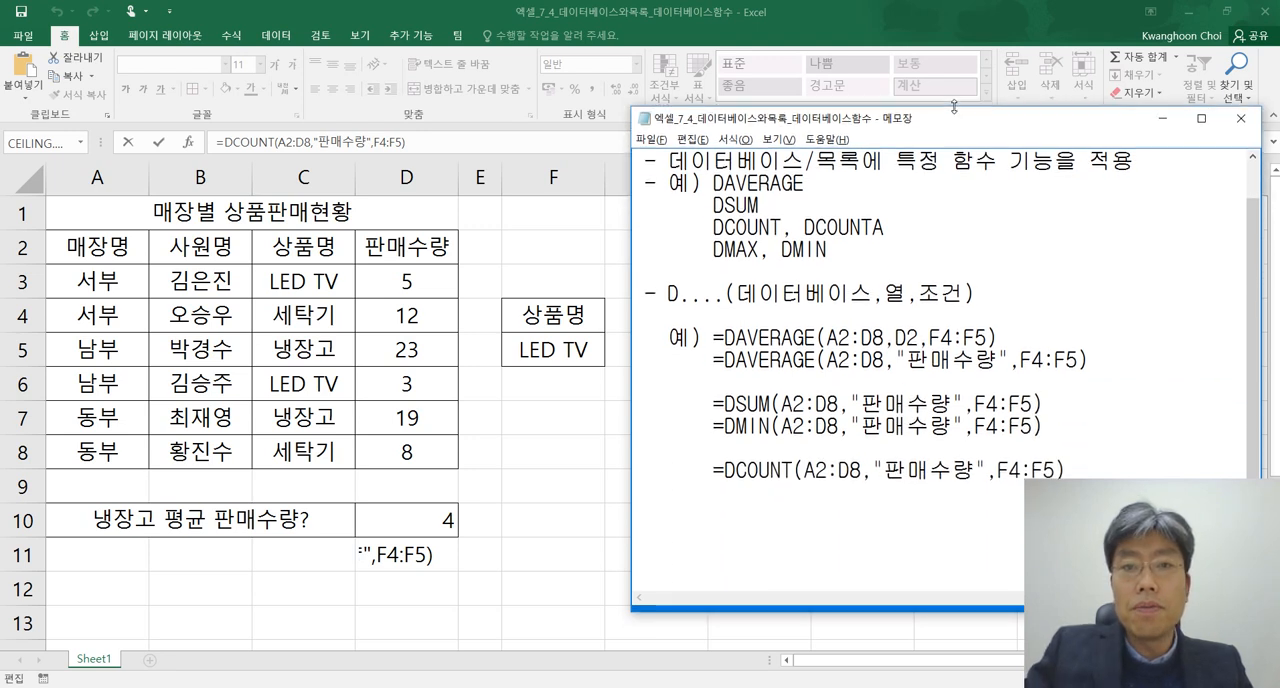
pyautogui.scroll(1, 994, 226)
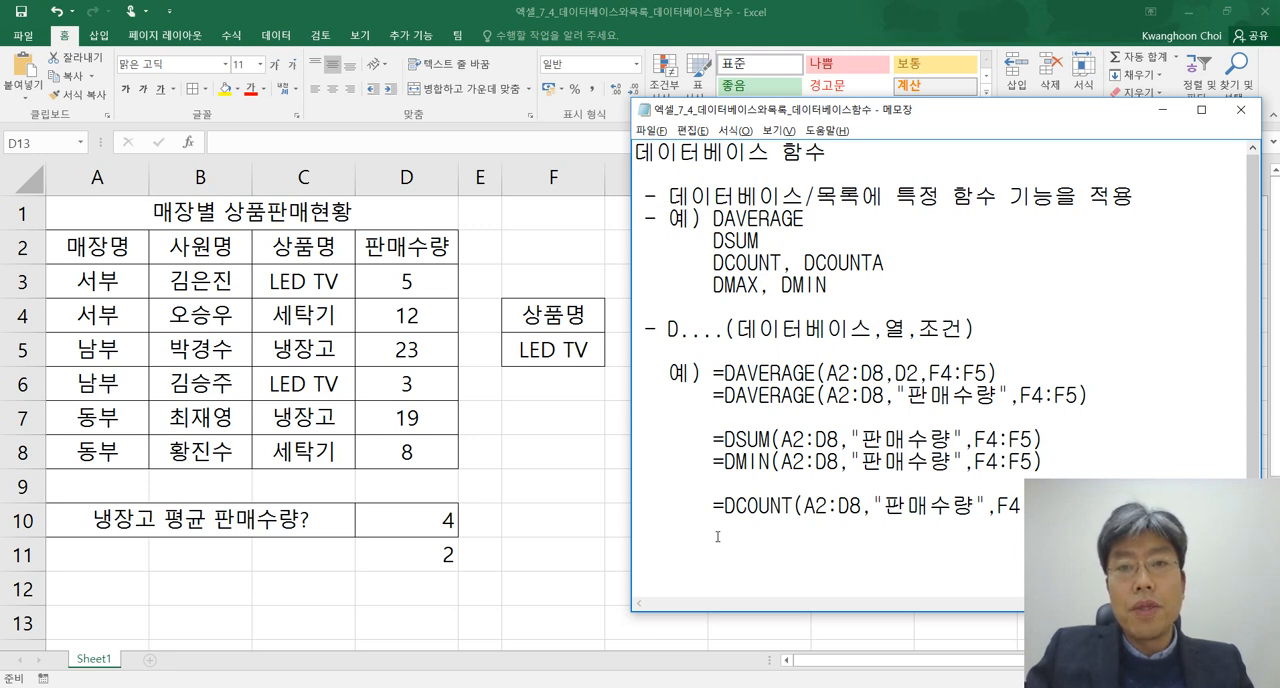
pyautogui.moveTo(668, 196); pyautogui.dragTo(884, 196)
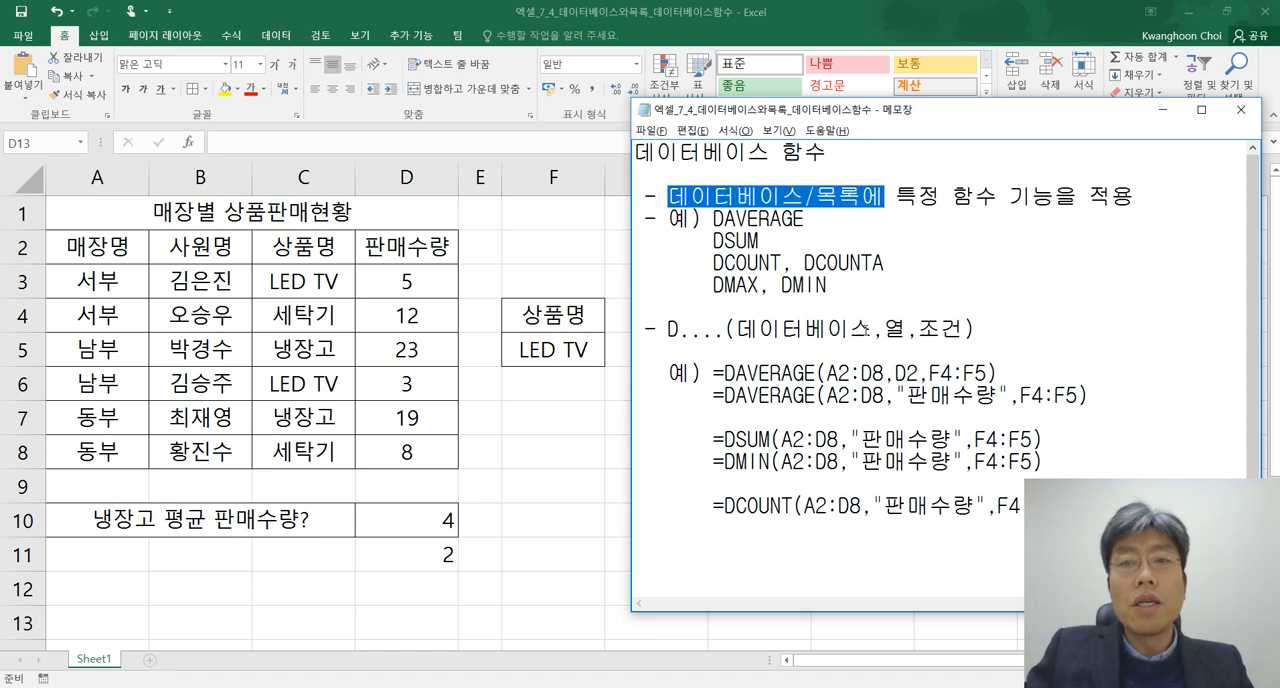